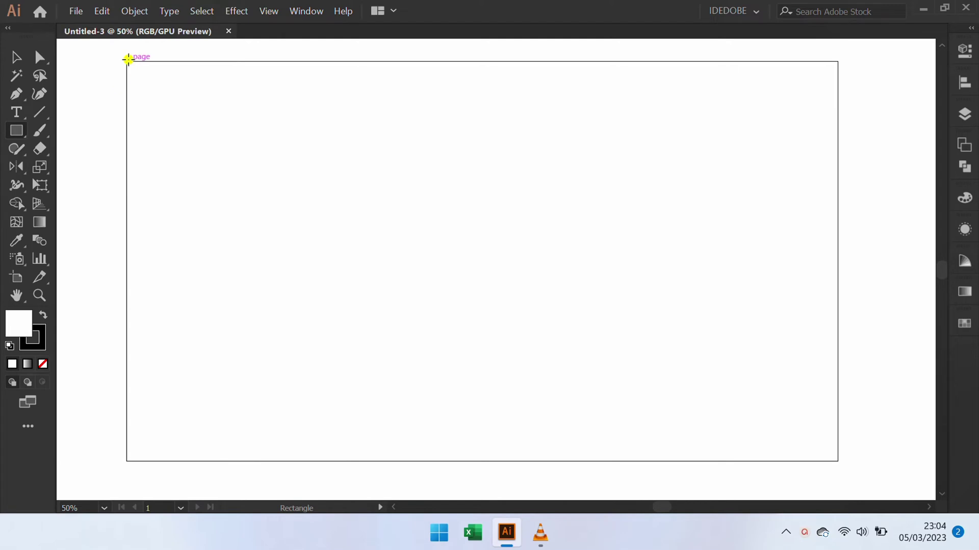
Draw a rectangle covering the whole artboard and fill it with a linear gradient at a 90° angle.
{"action": "mouse_move", "coordinate": [126, 59]}
{"action": "left_mouse_down"}
{"action": "mouse_move", "coordinate": [489, 289]}
{"action": "mouse_move", "coordinate": [838, 461]}
{"action": "left_mouse_up"}
{"action": "left_click", "coordinate": [958, 293]}
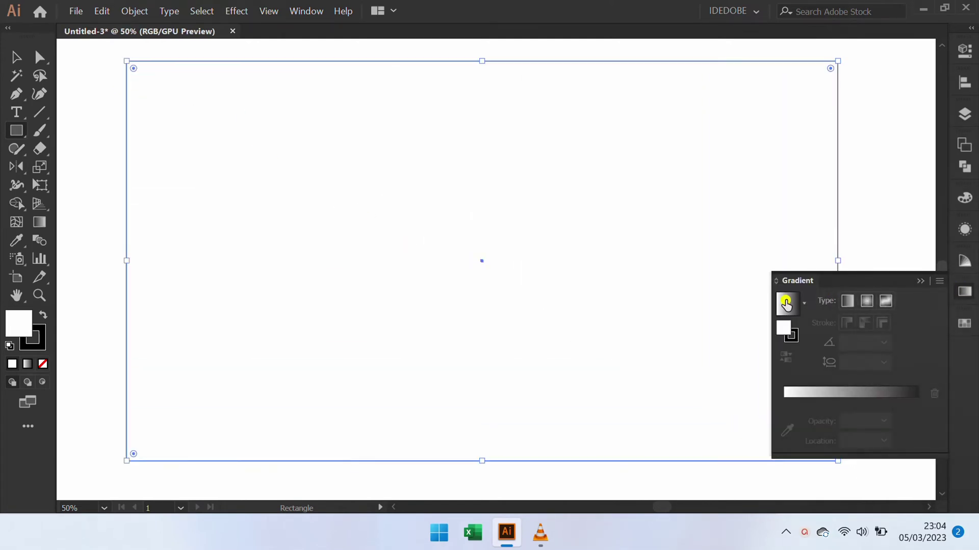
{"action": "left_click", "coordinate": [786, 304]}
{"action": "left_click", "coordinate": [888, 361]}
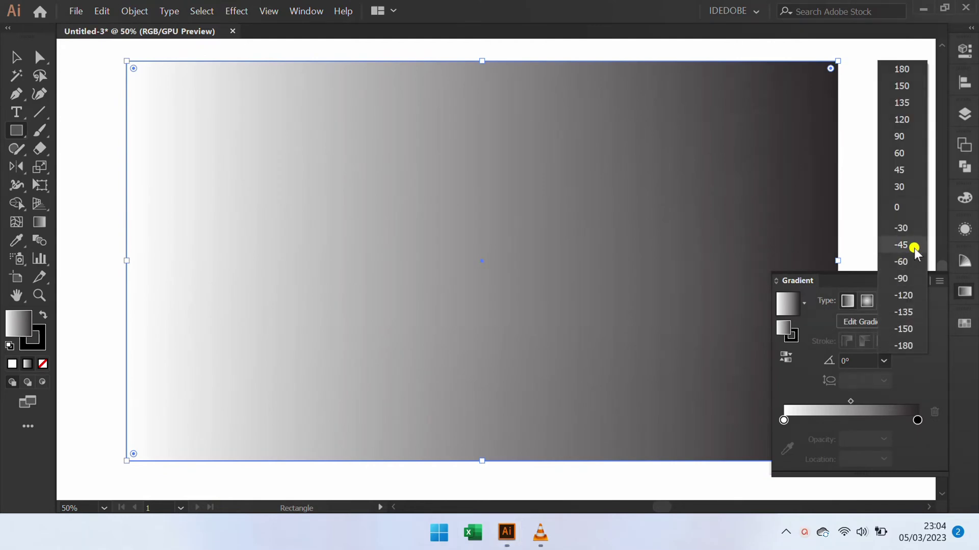
{"action": "left_click", "coordinate": [907, 139]}
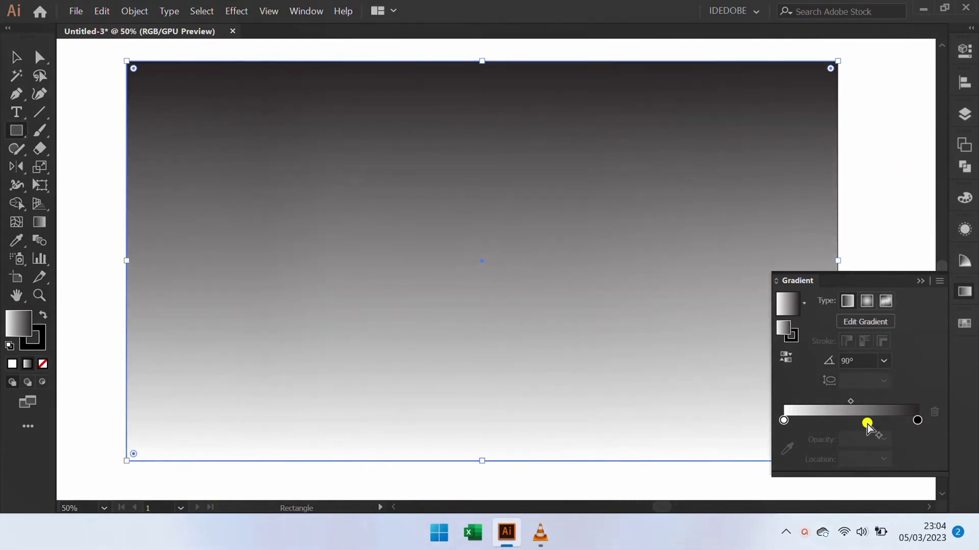
Reverse the rectangle's gradient, then colour its 100% stop dark blue and its 0% stop black.
{"action": "left_click", "coordinate": [785, 357]}
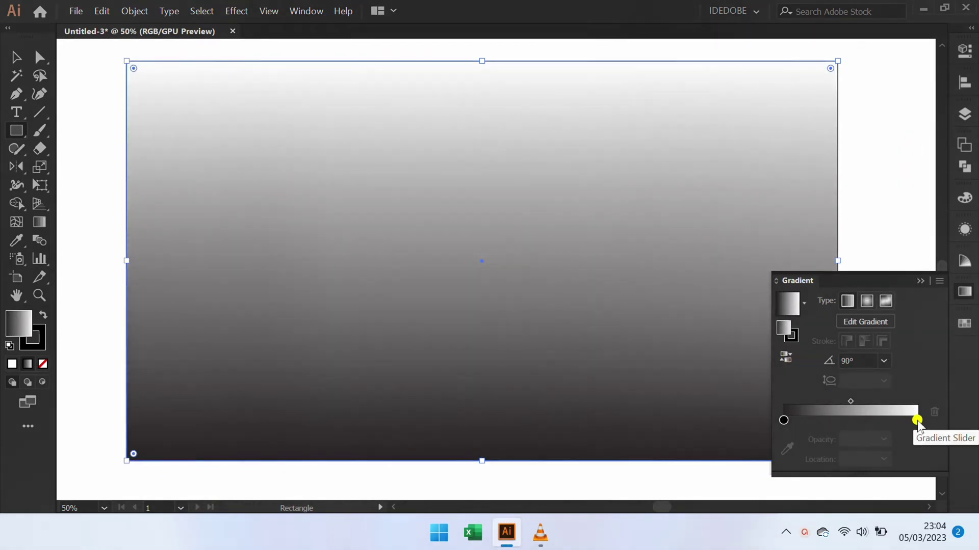
{"action": "double_click", "coordinate": [916, 420]}
{"action": "left_click", "coordinate": [828, 281]}
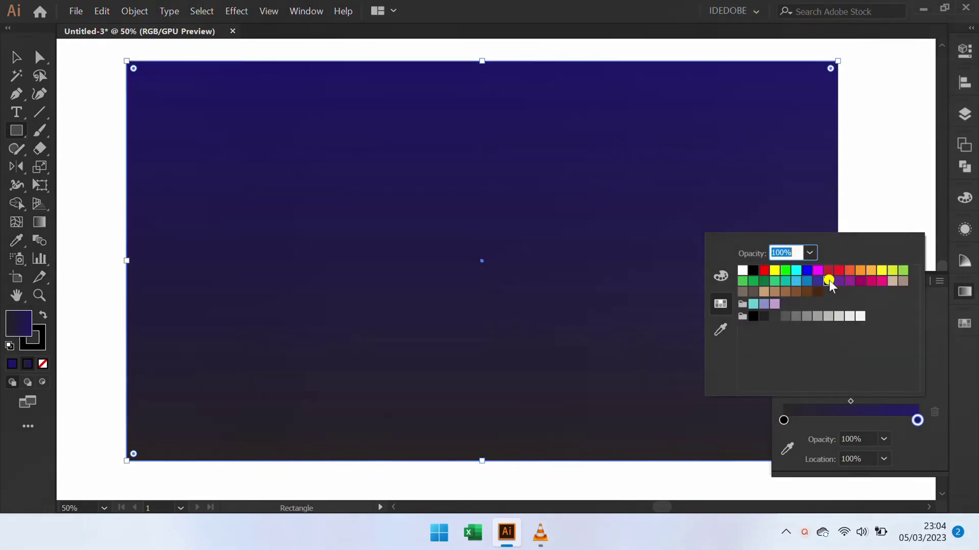
{"action": "double_click", "coordinate": [783, 420]}
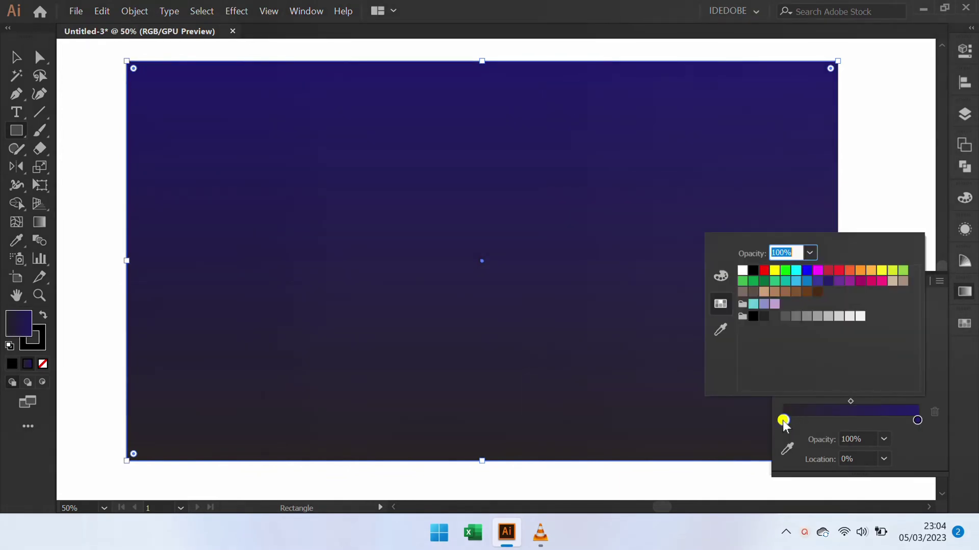
{"action": "left_click", "coordinate": [752, 320]}
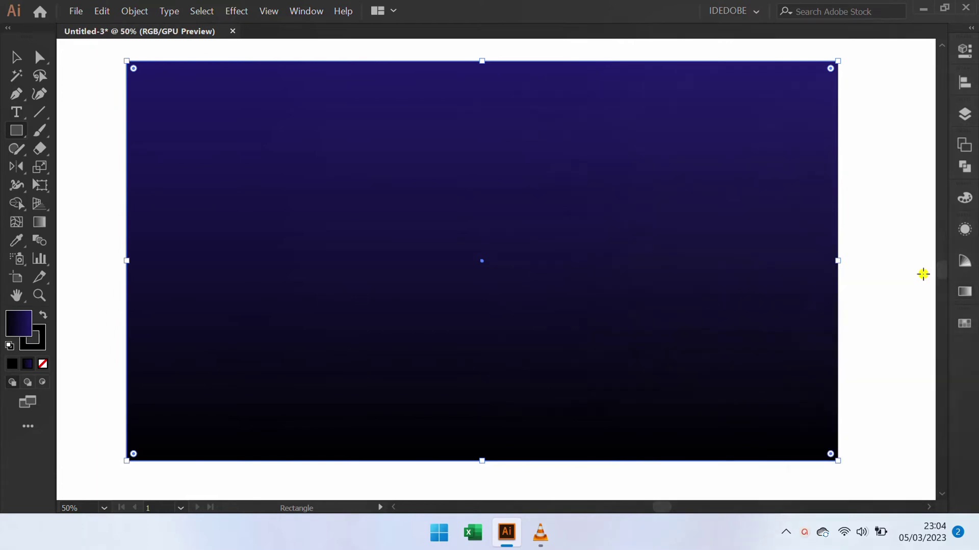
Lock and hide Layer 1 and add a new layer above it.
{"action": "left_click", "coordinate": [963, 115]}
{"action": "left_click", "coordinate": [755, 128]}
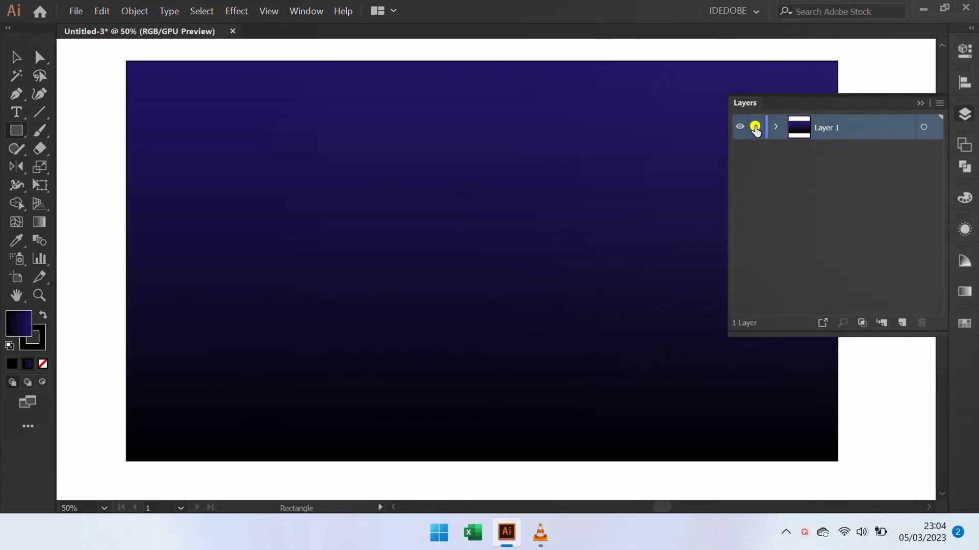
{"action": "left_click", "coordinate": [901, 323]}
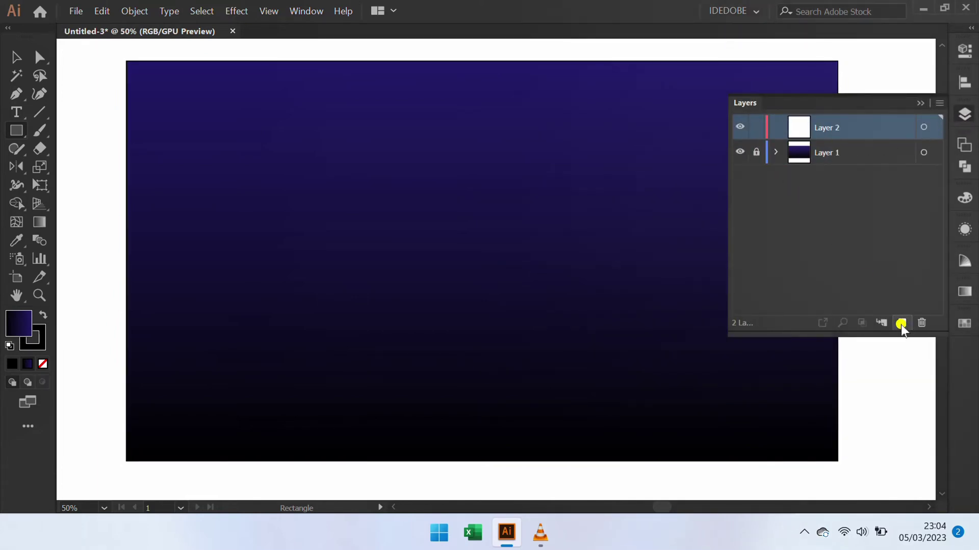
{"action": "left_click", "coordinate": [740, 152]}
{"action": "left_click", "coordinate": [921, 102]}
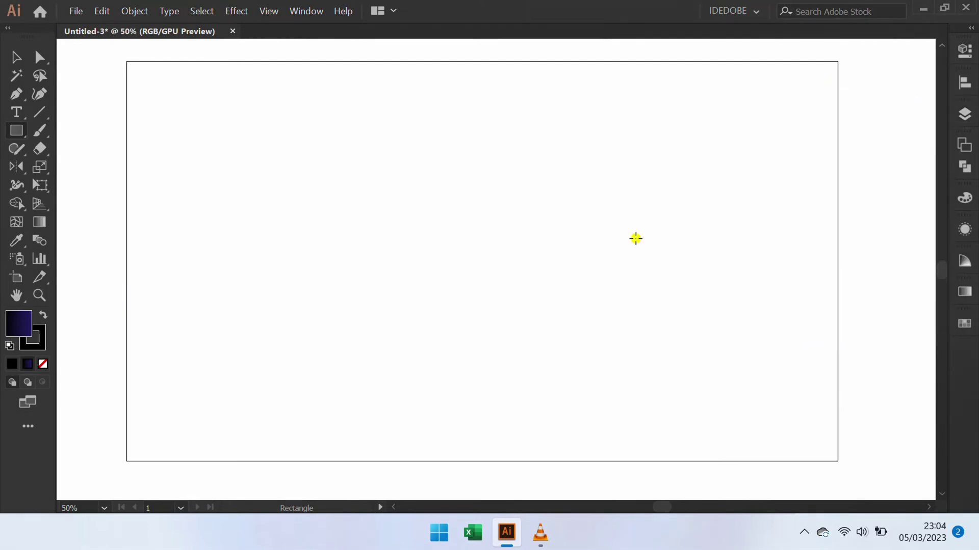
Draw a vertical line near the artboard's centre and add a copy rotated 90° to form a cross.
{"action": "key", "text": "v"}
{"action": "left_click_drag", "start_coordinate": [39, 112], "coordinate": [108, 111]}
{"action": "mouse_move", "coordinate": [473, 142]}
{"action": "left_mouse_down"}
{"action": "mouse_move", "coordinate": [472, 356]}
{"action": "mouse_move", "coordinate": [500, 345]}
{"action": "mouse_move", "coordinate": [540, 270]}
{"action": "left_mouse_up"}
{"action": "key", "text": "r"}
{"action": "key", "text": "v"}
{"action": "left_click", "coordinate": [532, 316]}
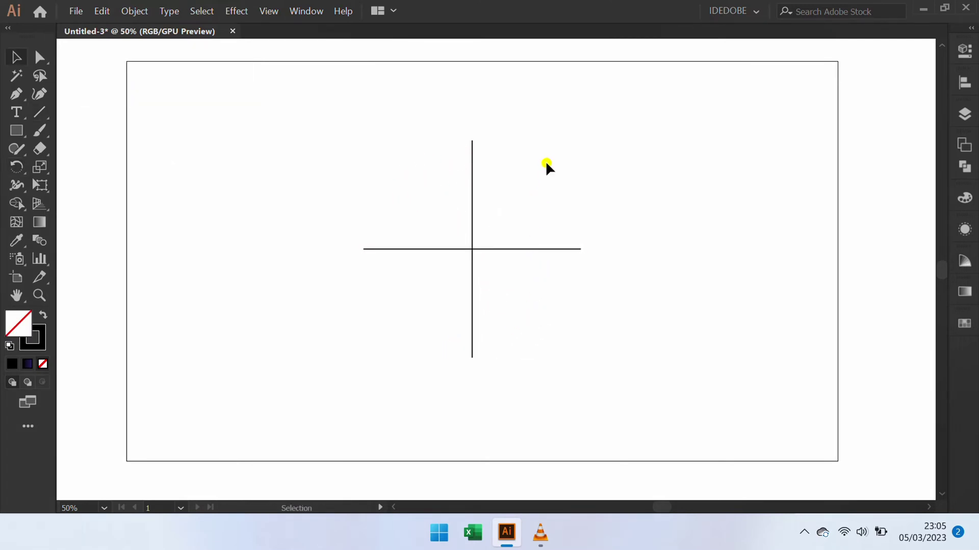
Centre the two crossed lines horizontally and vertically on the artboard and convert them into guides.
{"action": "left_click_drag", "start_coordinate": [545, 160], "coordinate": [431, 291]}
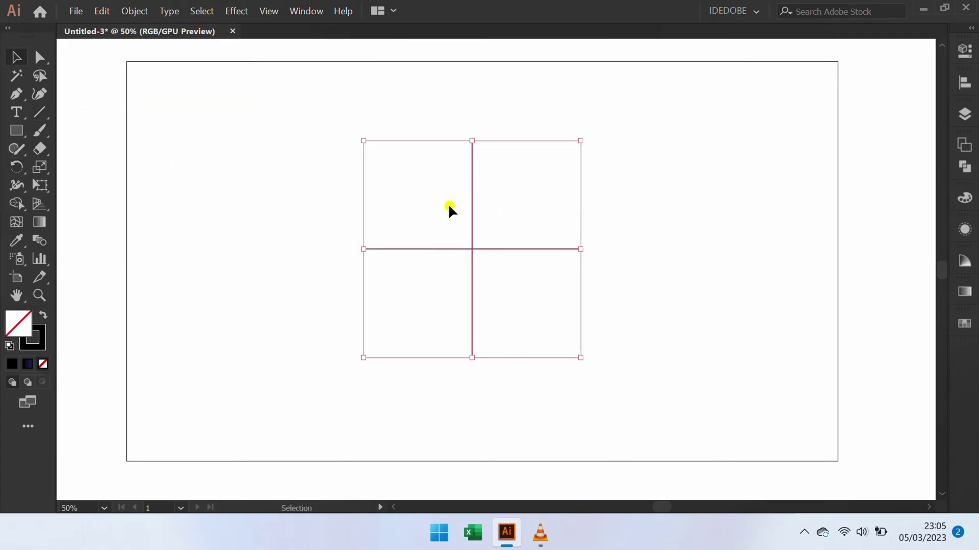
{"action": "left_click", "coordinate": [965, 82]}
{"action": "left_click", "coordinate": [814, 108]}
{"action": "left_click", "coordinate": [907, 108]}
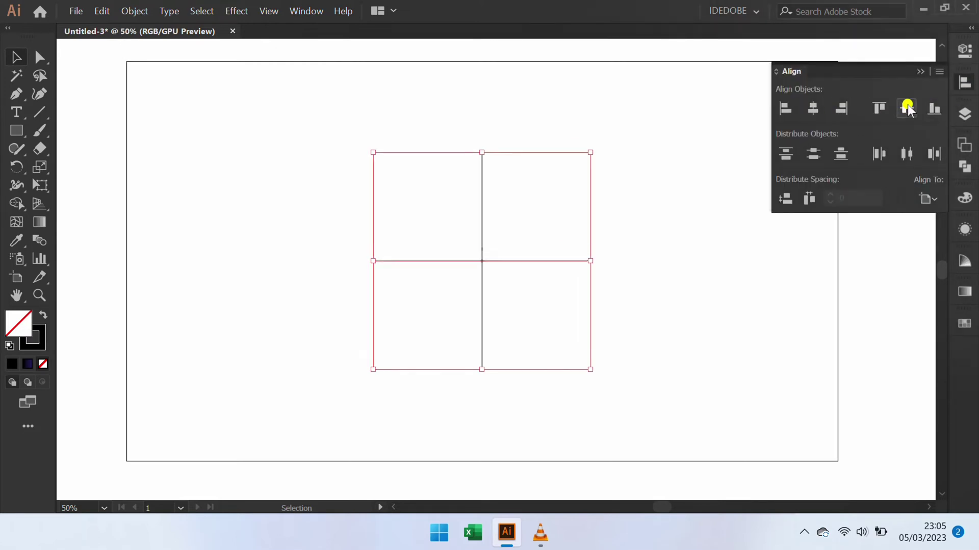
{"action": "left_click", "coordinate": [918, 70]}
{"action": "right_click", "coordinate": [411, 182]}
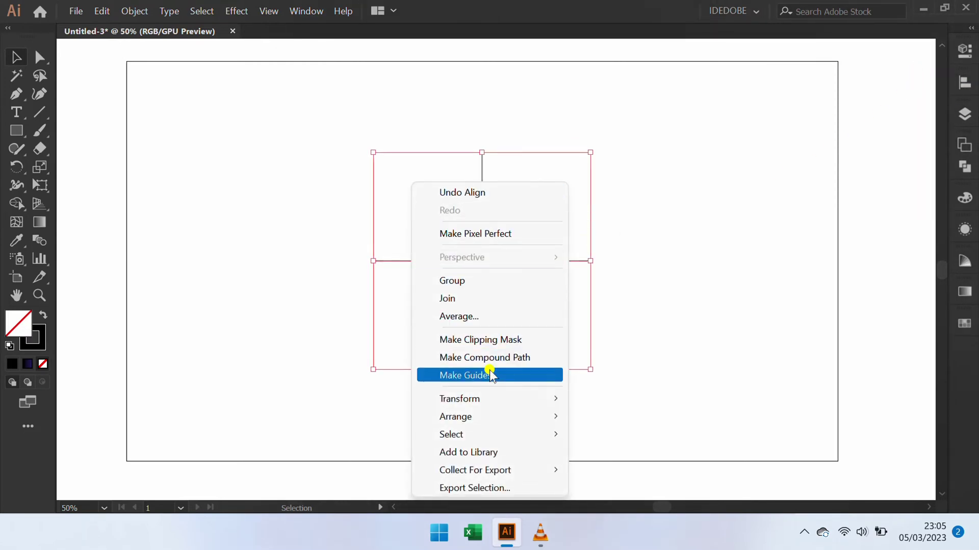
{"action": "left_click", "coordinate": [489, 374]}
Create an ellipse 200 pt wide and 300 pt high.
{"action": "left_click_drag", "start_coordinate": [16, 131], "coordinate": [76, 167]}
{"action": "left_click", "coordinate": [433, 241]}
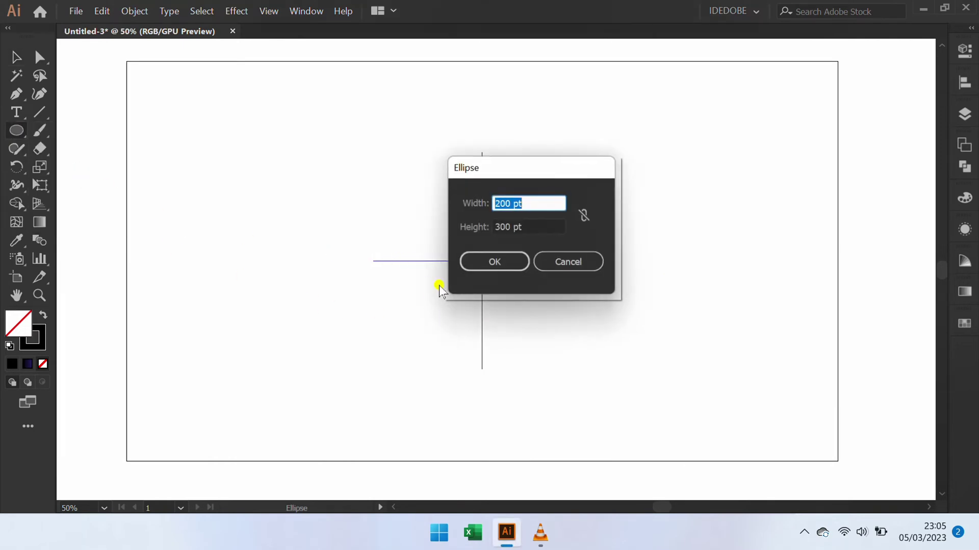
{"action": "left_click", "coordinate": [518, 226]}
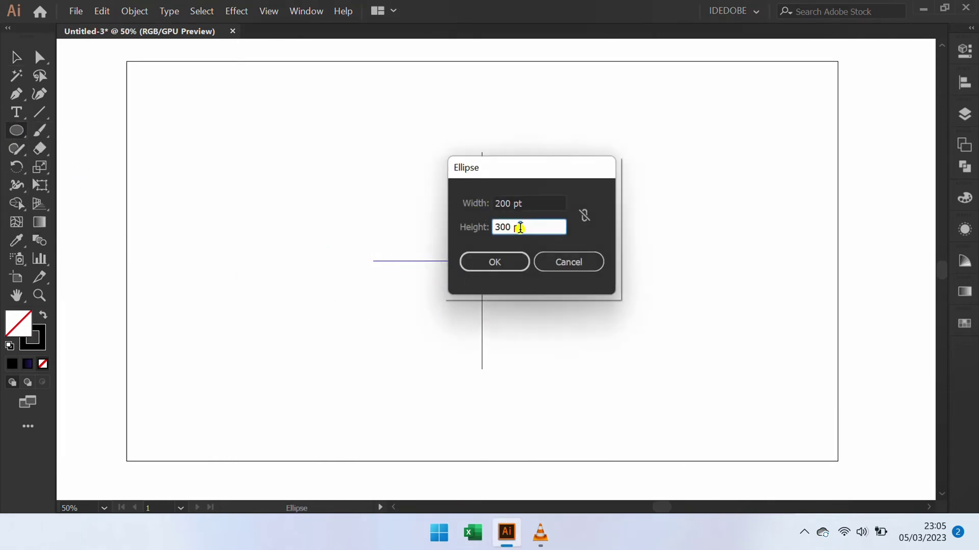
{"action": "left_click", "coordinate": [507, 262]}
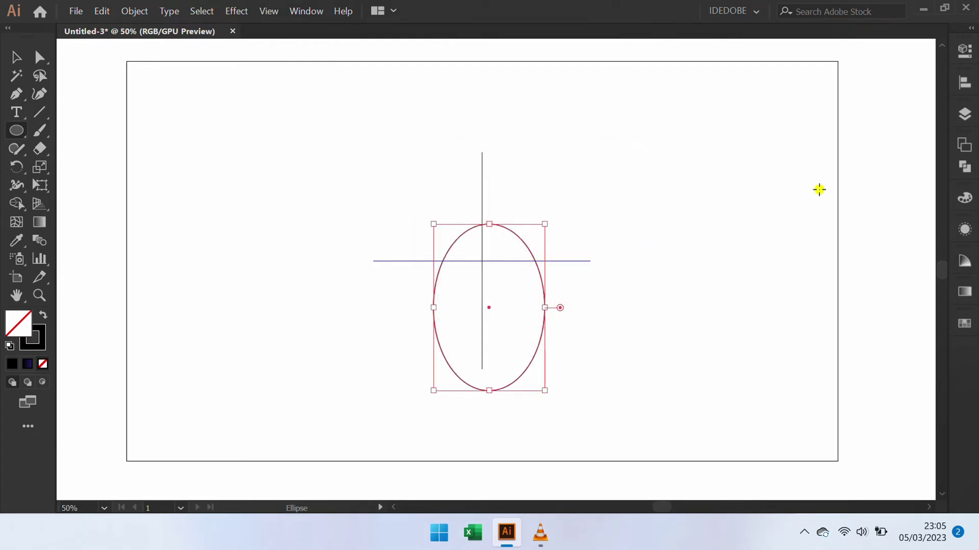
Centre the ellipse horizontally and vertically on the artboard so it sits on the crossing guides.
{"action": "left_click", "coordinate": [965, 81]}
{"action": "left_click", "coordinate": [813, 108]}
{"action": "left_click", "coordinate": [907, 109]}
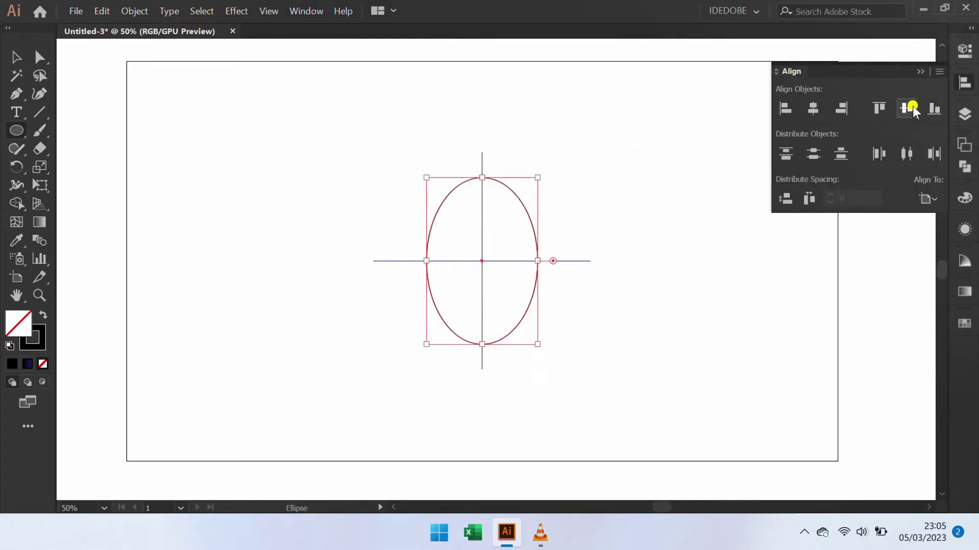
{"action": "left_click", "coordinate": [921, 71]}
{"action": "key", "text": "ctrl+1"}
{"action": "key", "text": "v"}
{"action": "left_click", "coordinate": [337, 350]}
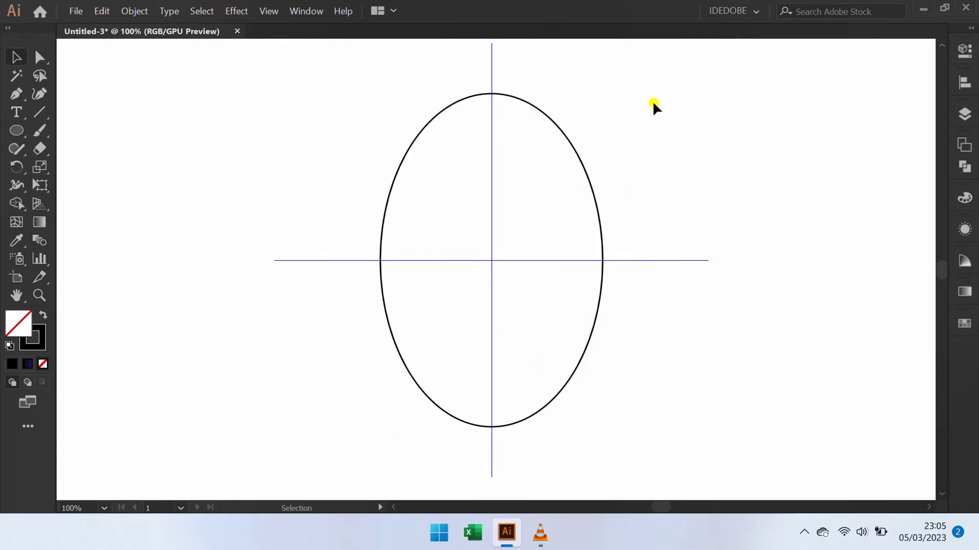
Make two evenly spaced, overlapping copies of the ellipse to its left along the horizontal guide.
{"action": "left_click_drag", "start_coordinate": [559, 193], "coordinate": [559, 193]}
{"action": "left_click_drag", "start_coordinate": [491, 259], "coordinate": [430, 263]}
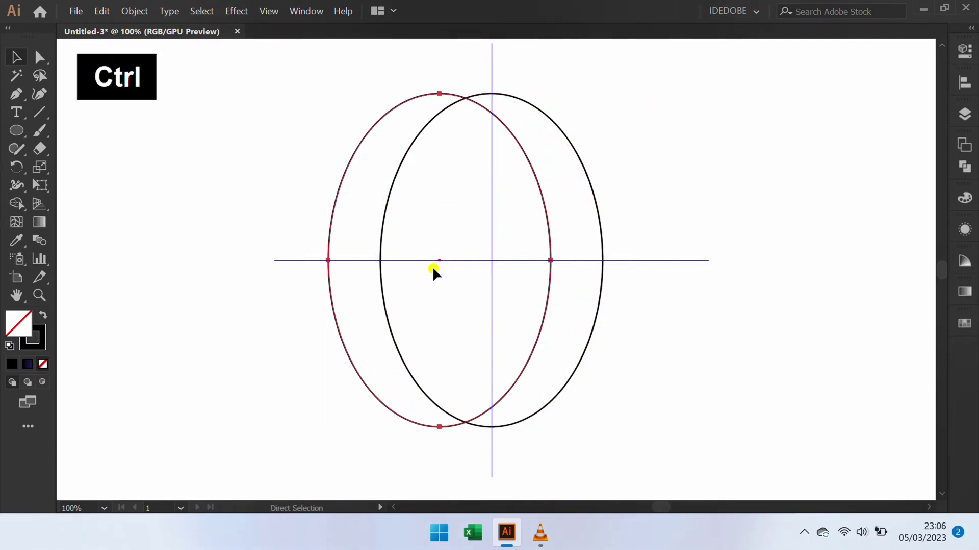
{"action": "key", "text": "ctrl+d"}
{"action": "key", "text": "v"}
{"action": "left_click", "coordinate": [235, 199]}
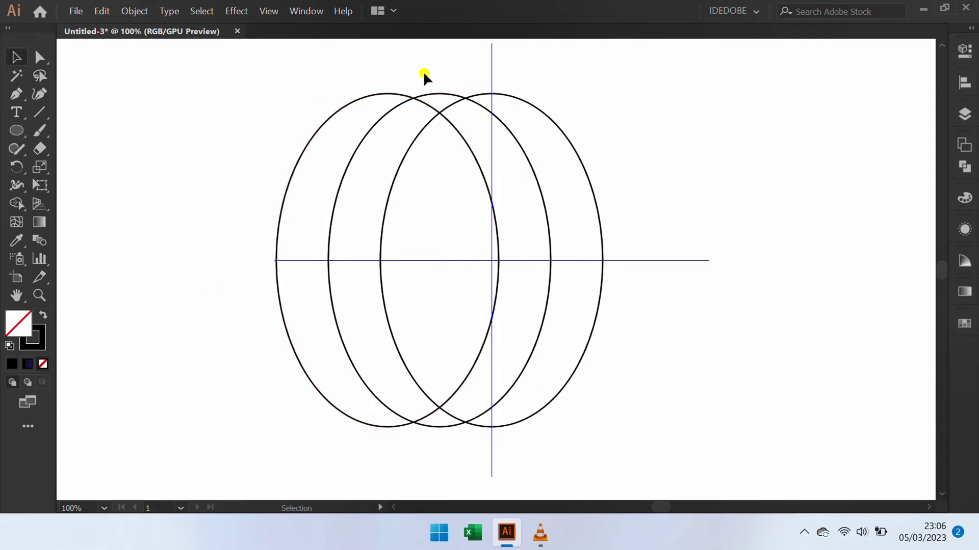
Reflect copies of the two left ellipses across the vertical guide to form a symmetrical row of five.
{"action": "left_click_drag", "start_coordinate": [386, 104], "coordinate": [352, 114]}
{"action": "left_click_drag", "start_coordinate": [16, 168], "coordinate": [59, 184]}
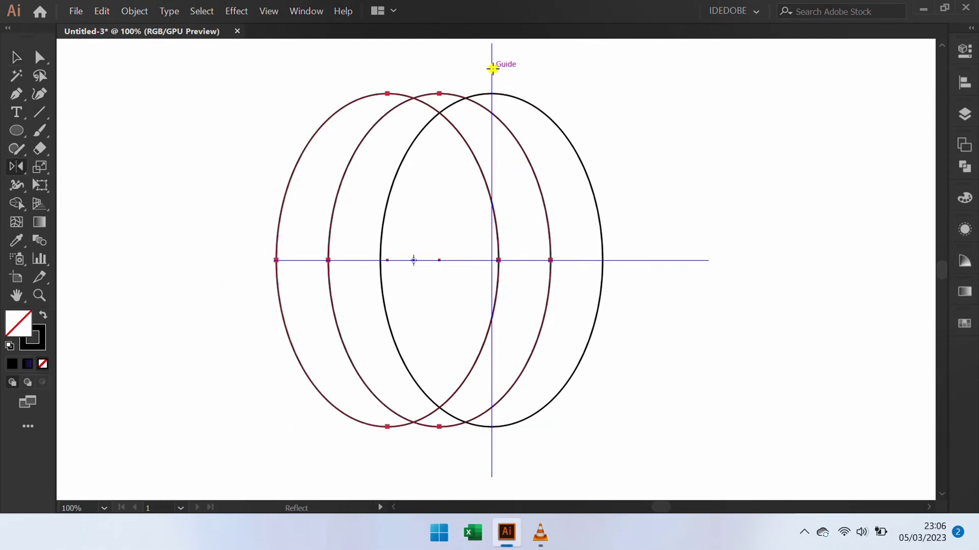
{"action": "left_click_drag", "start_coordinate": [424, 192], "coordinate": [682, 242]}
{"action": "key", "text": "v"}
{"action": "left_click", "coordinate": [775, 160]}
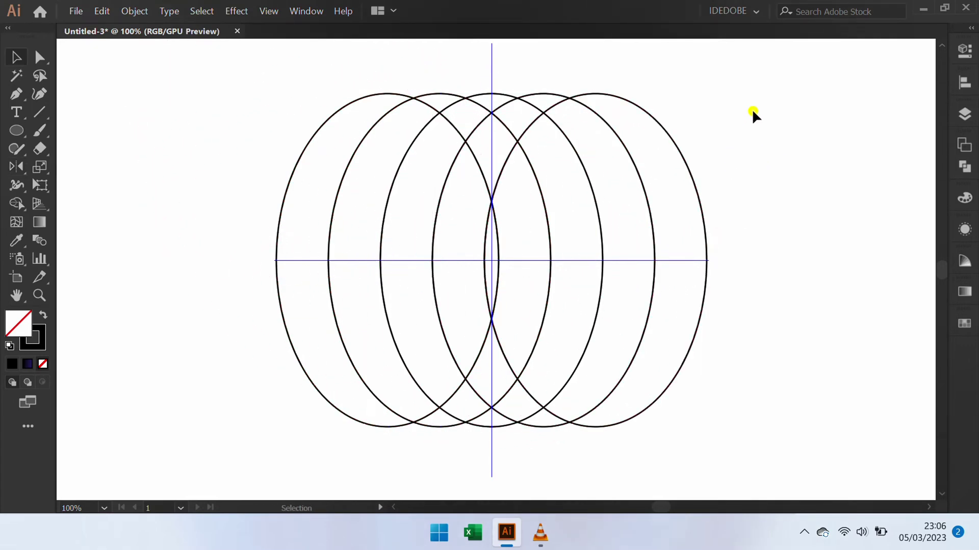
Draw a horizontal line across the upper part of the ellipses and reflect a copy across the horizontal guide.
{"action": "left_click_drag", "start_coordinate": [39, 111], "coordinate": [96, 109]}
{"action": "left_click_drag", "start_coordinate": [276, 122], "coordinate": [710, 124]}
{"action": "key", "text": "o"}
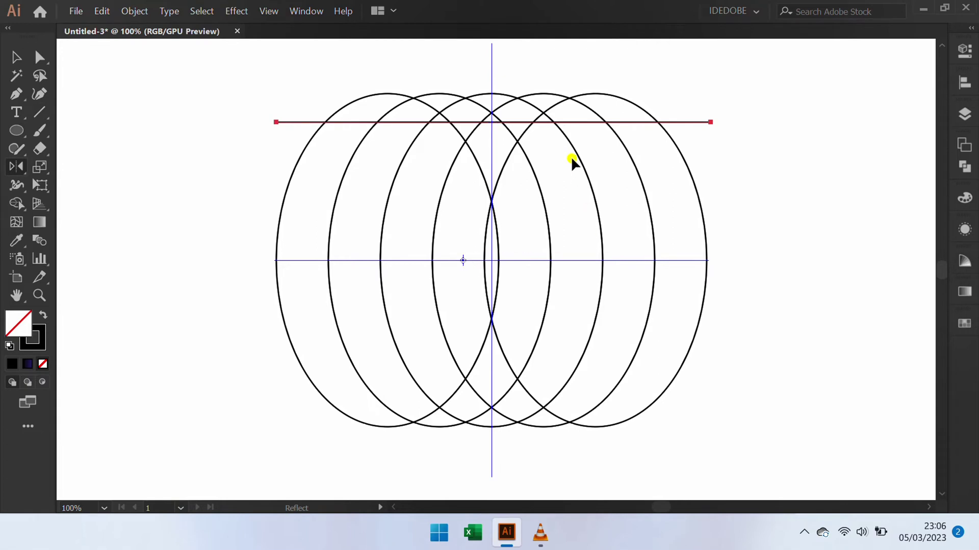
{"action": "left_click_drag", "start_coordinate": [571, 156], "coordinate": [560, 338]}
{"action": "key", "text": "v"}
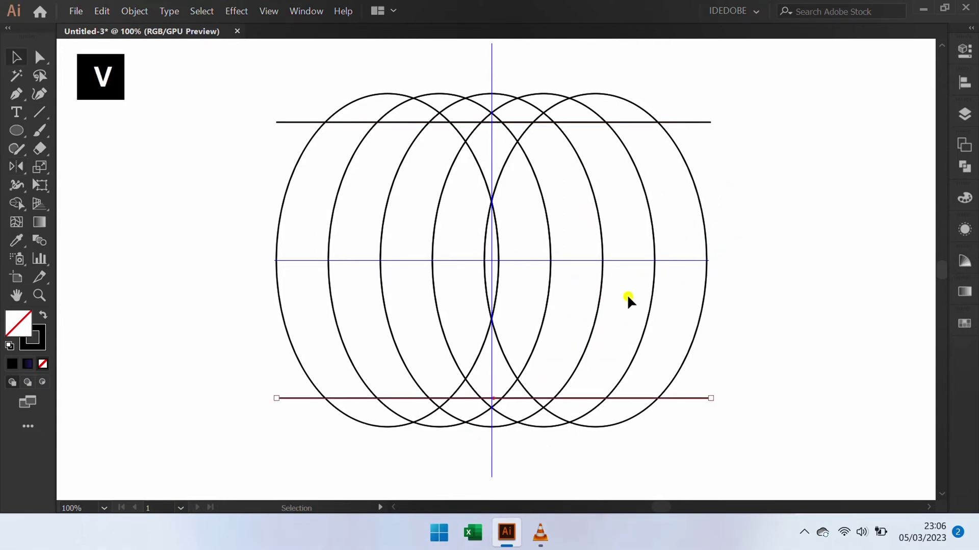
{"action": "left_click", "coordinate": [752, 196]}
Select all ellipses and lines and erase the inner arcs below the upper line, left of the vertical guide, with Shape Builder.
{"action": "left_click_drag", "start_coordinate": [747, 72], "coordinate": [214, 442]}
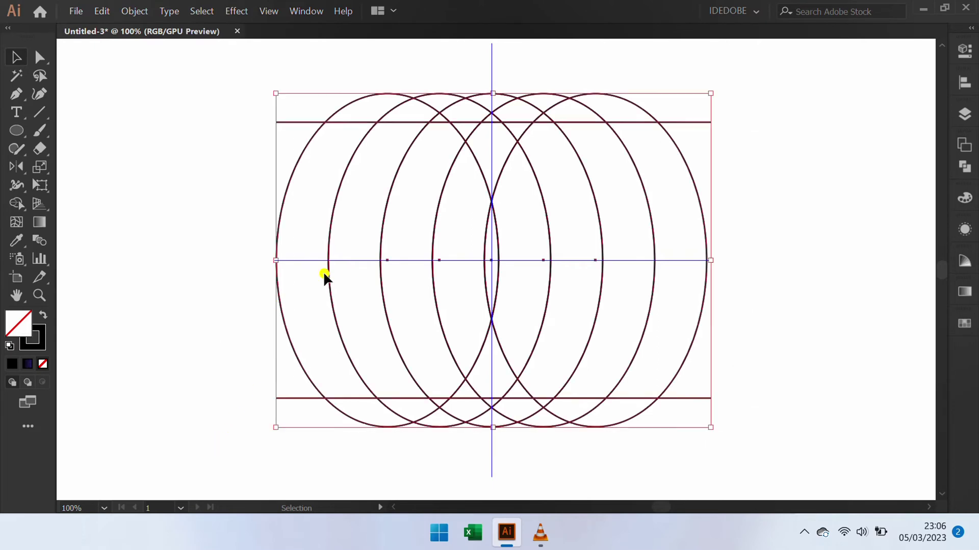
{"action": "left_click", "coordinate": [17, 203]}
{"action": "left_click", "coordinate": [92, 202]}
{"action": "scroll", "coordinate": [419, 127], "scroll_direction": "up", "scroll_amount": 2}
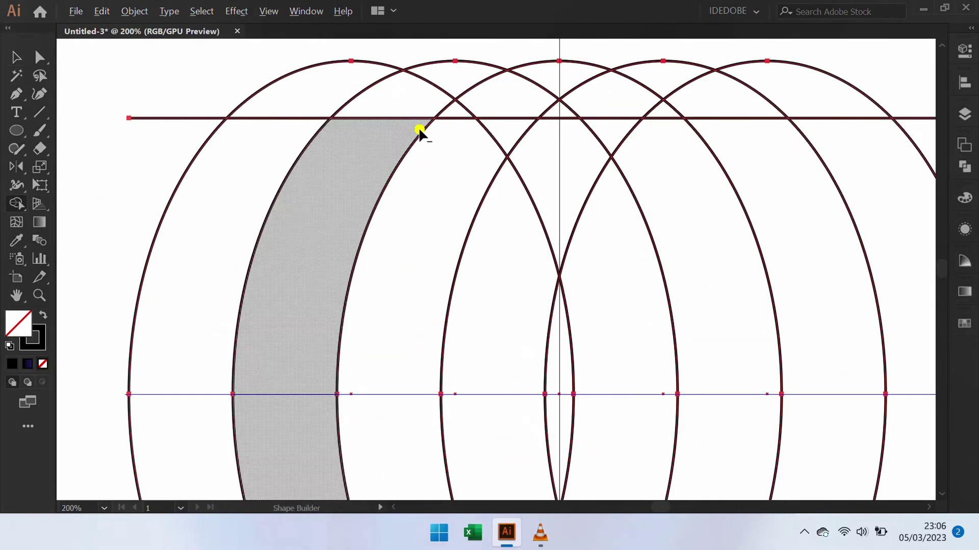
{"action": "scroll", "coordinate": [418, 128], "scroll_direction": "up", "scroll_amount": 1}
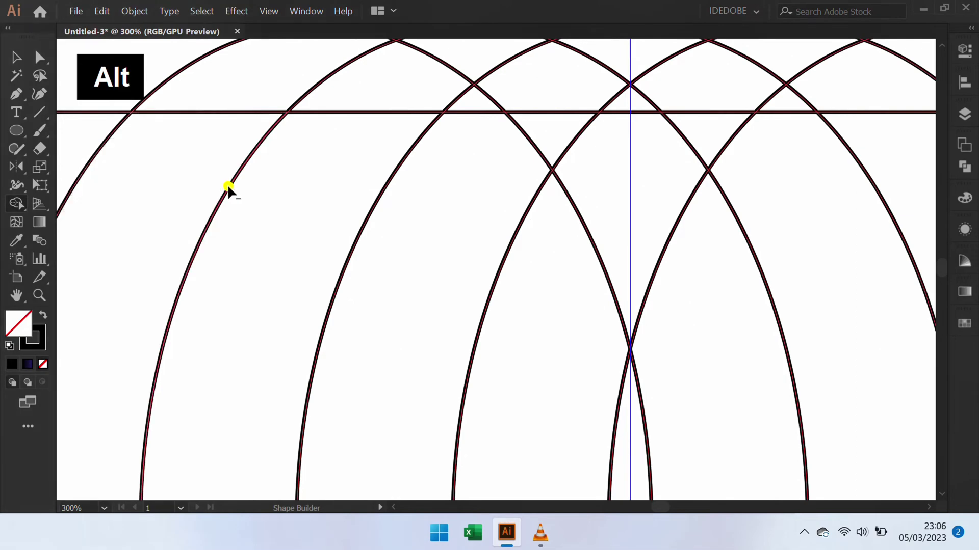
{"action": "left_click", "coordinate": [227, 185], "text": "alt"}
{"action": "left_click", "coordinate": [380, 197], "text": "alt"}
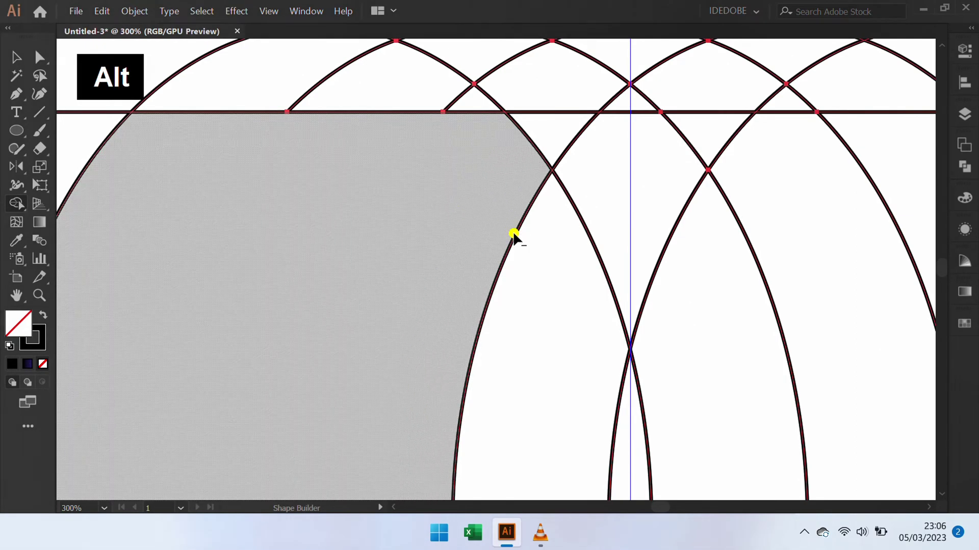
{"action": "left_click", "coordinate": [517, 219], "text": "alt"}
{"action": "left_click", "coordinate": [535, 148], "text": "alt"}
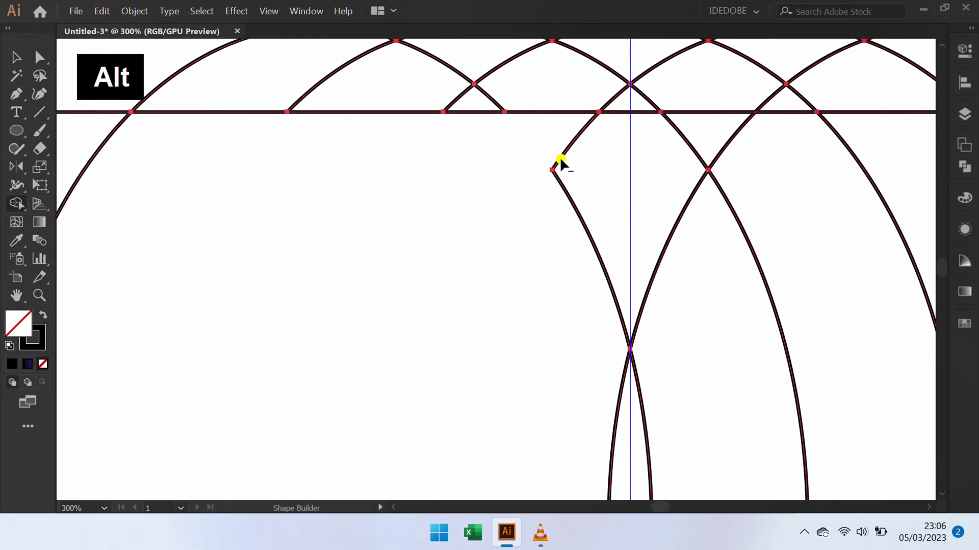
{"action": "left_click", "coordinate": [564, 186], "text": "alt"}
Erase the inner arc segments around the vertical guide between the two horizontal lines with Shape Builder.
{"action": "scroll", "coordinate": [478, 240], "scroll_direction": "down", "scroll_amount": 2}
{"action": "left_click", "coordinate": [478, 240], "text": "alt"}
{"action": "left_click", "coordinate": [495, 285], "text": "alt"}
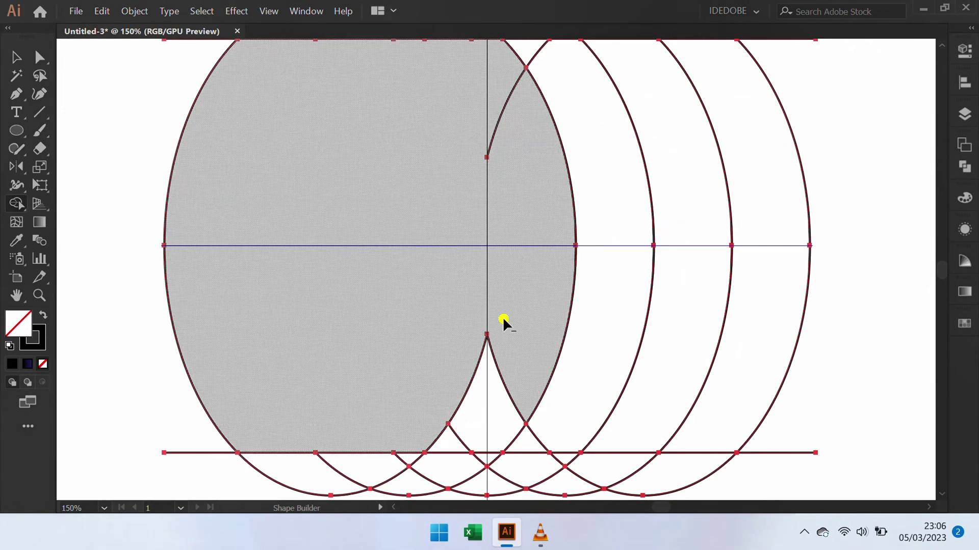
{"action": "left_click", "coordinate": [509, 387], "text": "alt"}
{"action": "left_click", "coordinate": [474, 376], "text": "alt"}
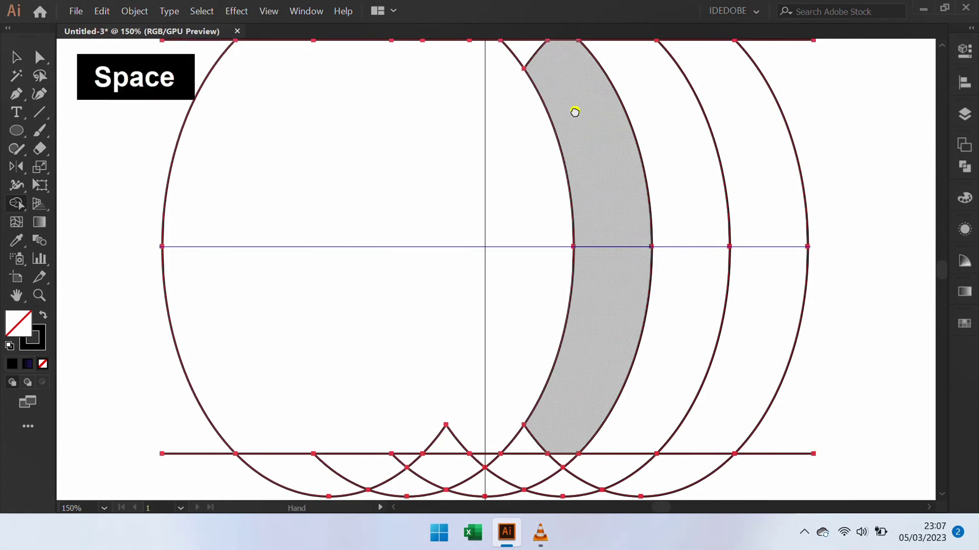
Erase the remaining inner arcs below the upper horizontal line, right of the vertical guide, with Shape Builder.
{"action": "scroll", "coordinate": [491, 192], "scroll_direction": "up", "scroll_amount": 4}
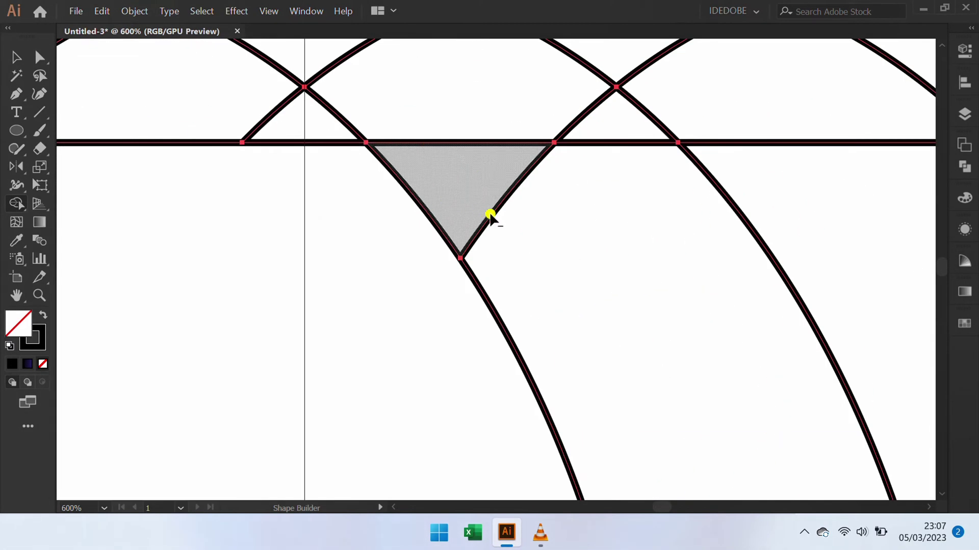
{"action": "left_click", "coordinate": [492, 214], "text": "alt"}
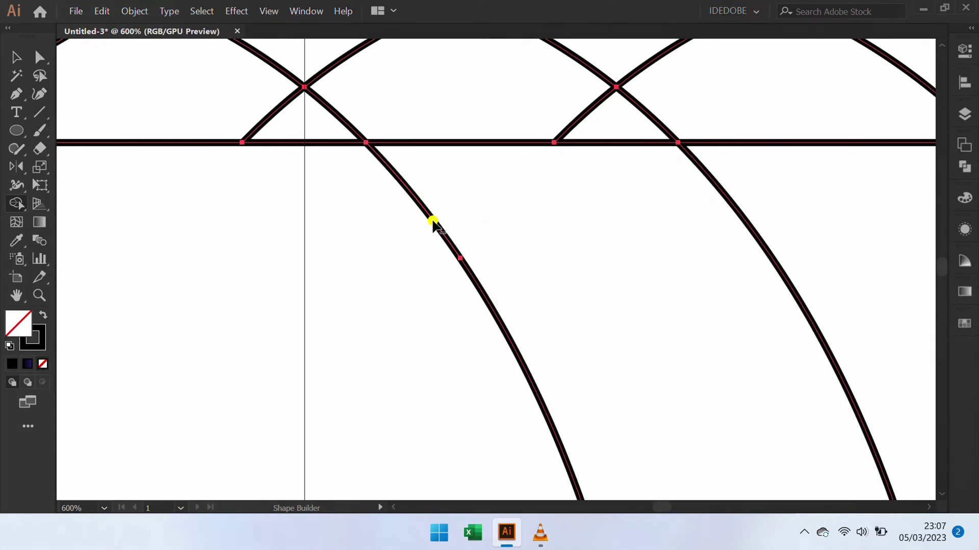
{"action": "left_click", "coordinate": [430, 220], "text": "alt"}
{"action": "left_click", "coordinate": [470, 280], "text": "alt"}
{"action": "scroll", "coordinate": [395, 213], "scroll_direction": "down", "scroll_amount": 2}
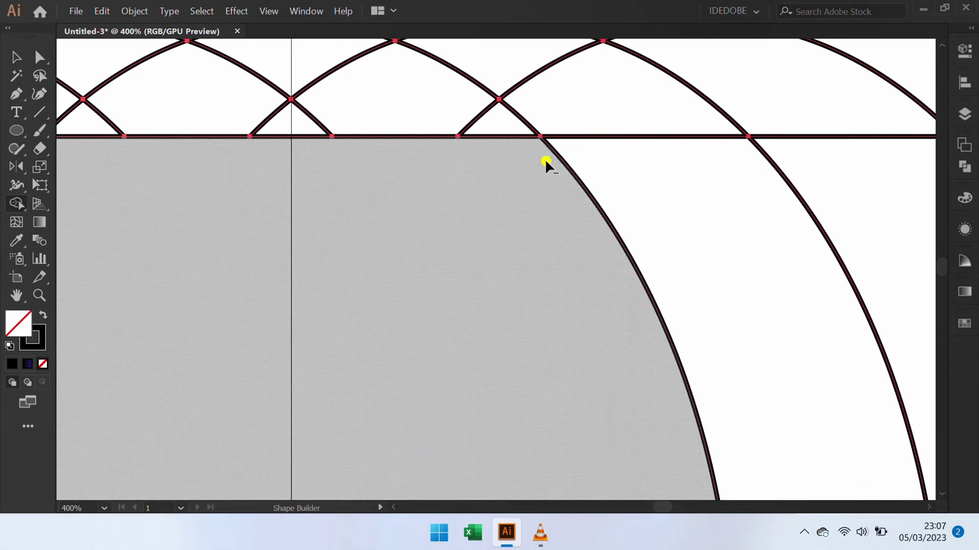
{"action": "scroll", "coordinate": [536, 177], "scroll_direction": "up", "scroll_amount": 4}
Erase the two pointed arc remnants standing above the lower horizontal line near the vertical guide with Shape Builder.
{"action": "scroll", "coordinate": [536, 176], "scroll_direction": "down", "scroll_amount": 8}
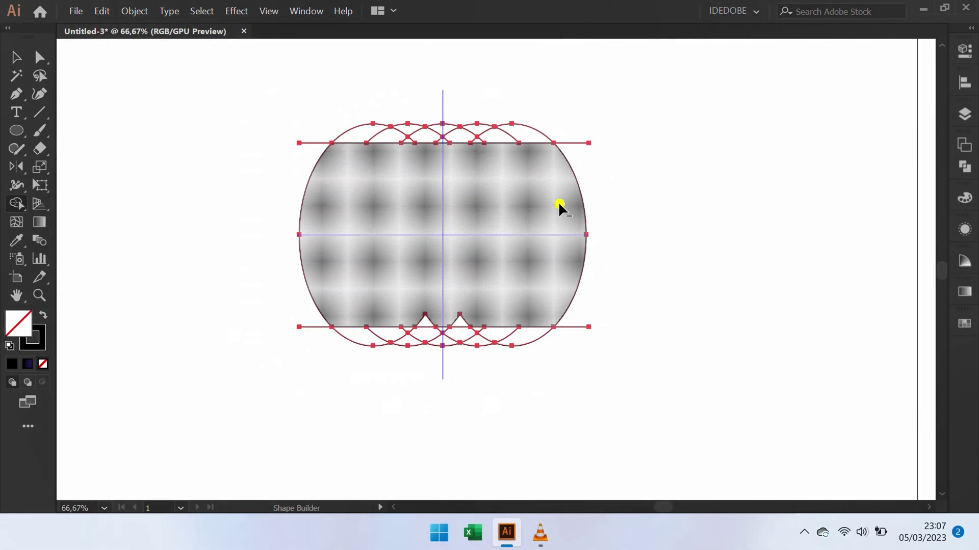
{"action": "scroll", "coordinate": [419, 334], "scroll_direction": "up", "scroll_amount": 4}
{"action": "scroll", "coordinate": [419, 334], "scroll_direction": "up", "scroll_amount": 1}
{"action": "left_click", "coordinate": [423, 214], "text": "alt"}
{"action": "left_click", "coordinate": [468, 240], "text": "alt"}
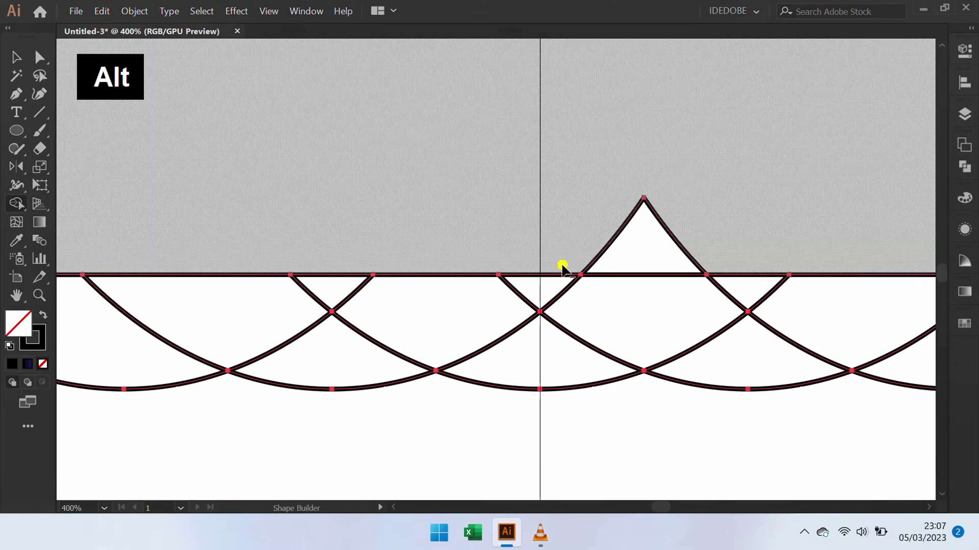
{"action": "left_click", "coordinate": [612, 235], "text": "alt"}
{"action": "left_click", "coordinate": [662, 223], "text": "alt"}
Delete the upper and lower horizontal lines crossing the ellipse arcs.
{"action": "scroll", "coordinate": [649, 217], "scroll_direction": "down", "scroll_amount": 4}
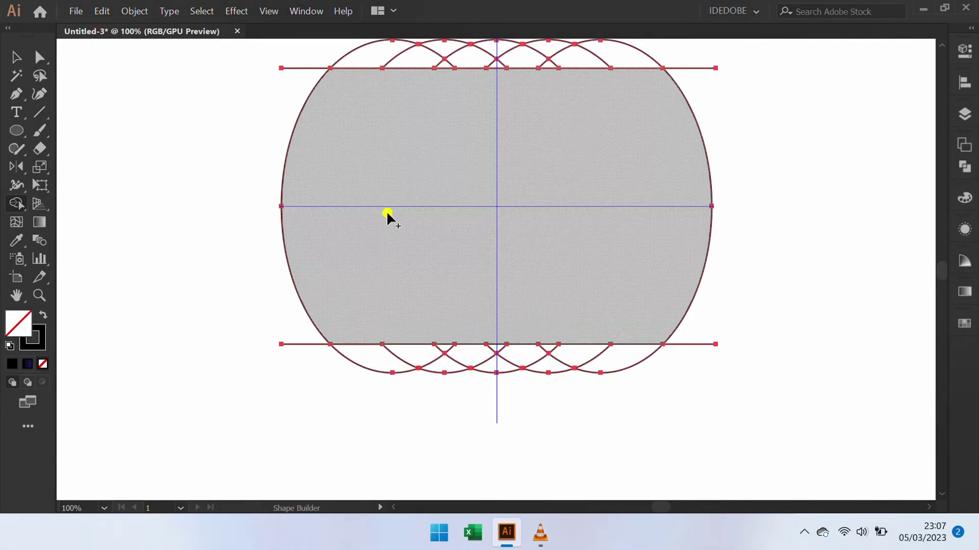
{"action": "key", "text": "v"}
{"action": "left_click", "coordinate": [283, 68]}
{"action": "key", "text": "Delete"}
{"action": "left_click", "coordinate": [286, 344]}
{"action": "key", "text": "Delete"}
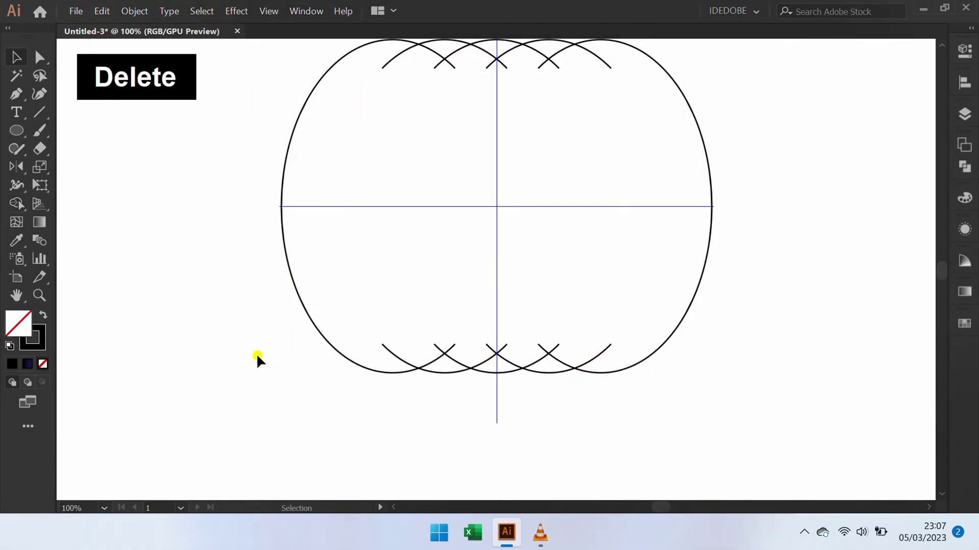
Select the whole outline and erase the overlapping arc tails along its upper edge with Shape Builder, leaving the middle arc in front.
{"action": "left_click_drag", "start_coordinate": [286, 282], "coordinate": [284, 347]}
{"action": "left_click_drag", "start_coordinate": [773, 98], "coordinate": [282, 401]}
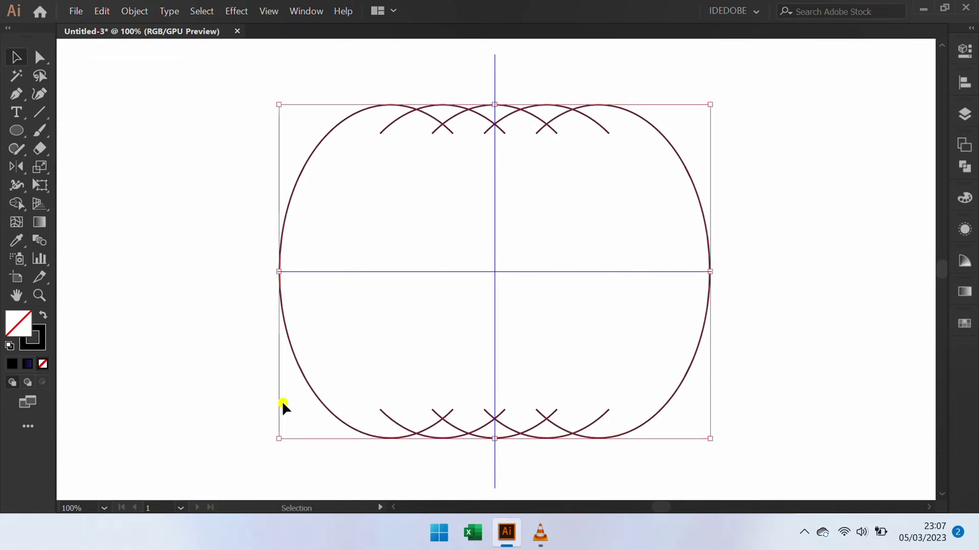
{"action": "left_click", "coordinate": [17, 204]}
{"action": "scroll", "coordinate": [438, 133], "scroll_direction": "up", "scroll_amount": 4}
{"action": "scroll", "coordinate": [449, 209], "scroll_direction": "right", "scroll_amount": 3}
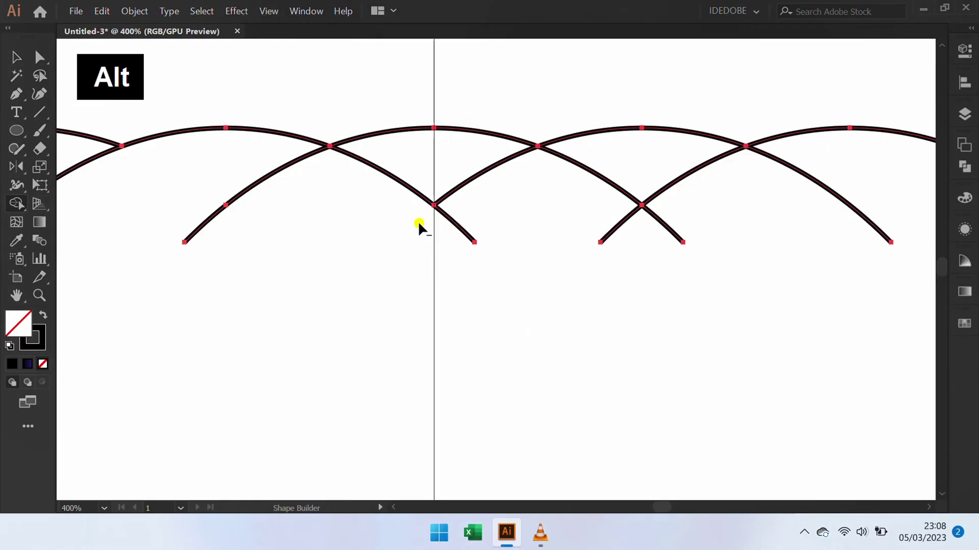
{"action": "left_click", "coordinate": [452, 223], "text": "alt"}
{"action": "left_click", "coordinate": [424, 199], "text": "alt"}
{"action": "left_click", "coordinate": [453, 192], "text": "alt"}
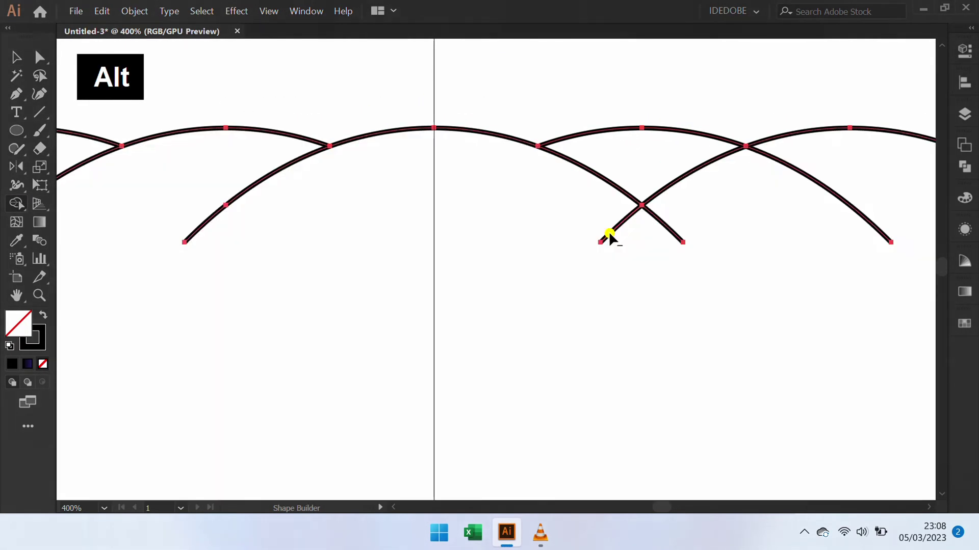
Erase the overlapping arc tails along the outline's lower edge, left of and at the vertical guide, with Shape Builder.
{"action": "scroll", "coordinate": [597, 153], "scroll_direction": "down", "scroll_amount": 2}
{"action": "scroll", "coordinate": [408, 341], "scroll_direction": "up", "scroll_amount": 2}
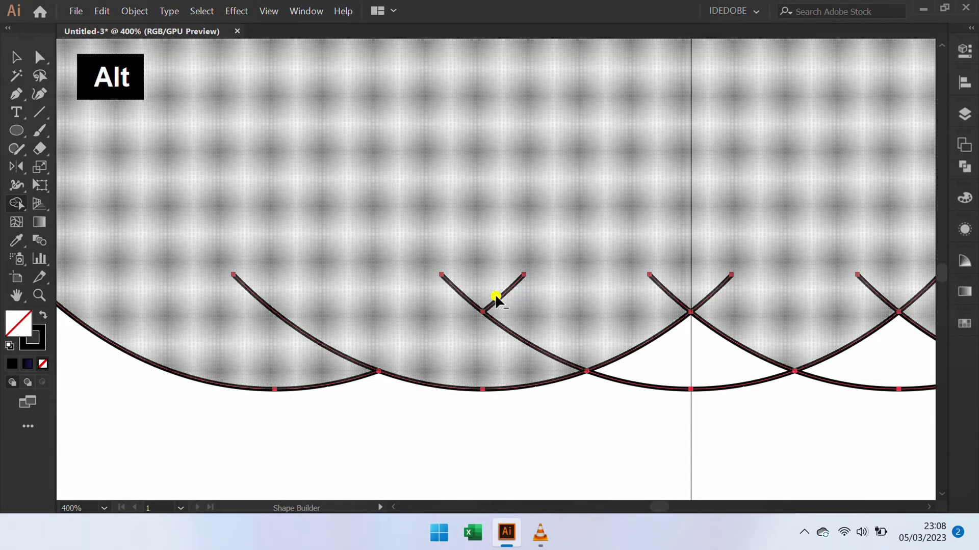
{"action": "left_click", "coordinate": [494, 295], "text": "alt"}
{"action": "left_click", "coordinate": [666, 291], "text": "alt"}
{"action": "left_click", "coordinate": [658, 338], "text": "alt"}
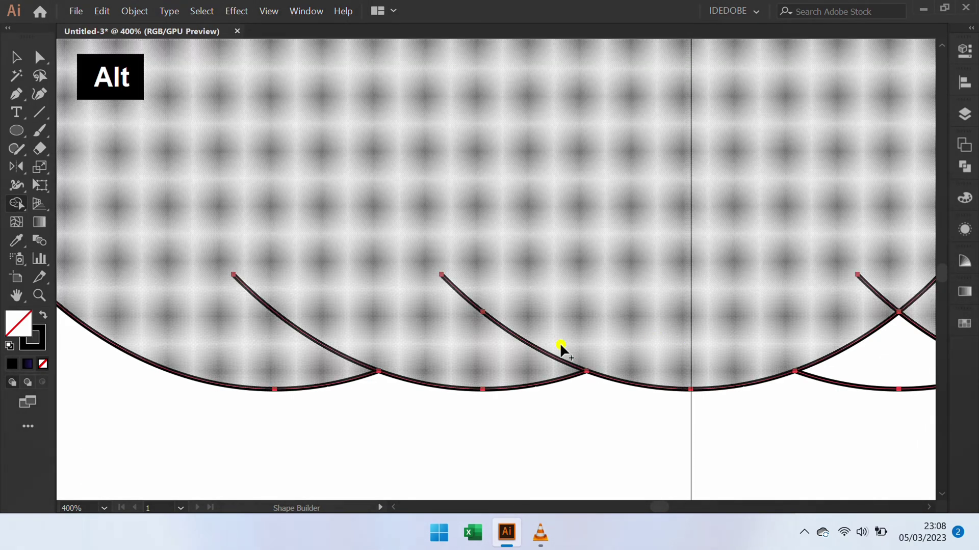
Erase the overlapping arc tails on the lower edge right of the vertical guide, keeping the arcs that sweep outward from the middle.
{"action": "scroll", "coordinate": [561, 349], "scroll_direction": "up", "scroll_amount": 1}
{"action": "left_click", "coordinate": [492, 225], "text": "alt"}
{"action": "key", "text": "ctrl+z"}
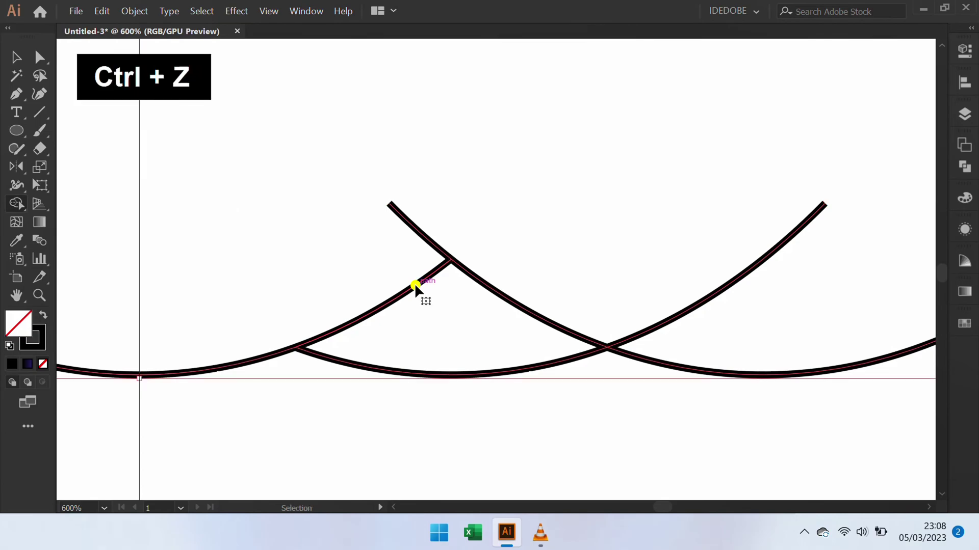
{"action": "left_click", "coordinate": [422, 238], "text": "alt"}
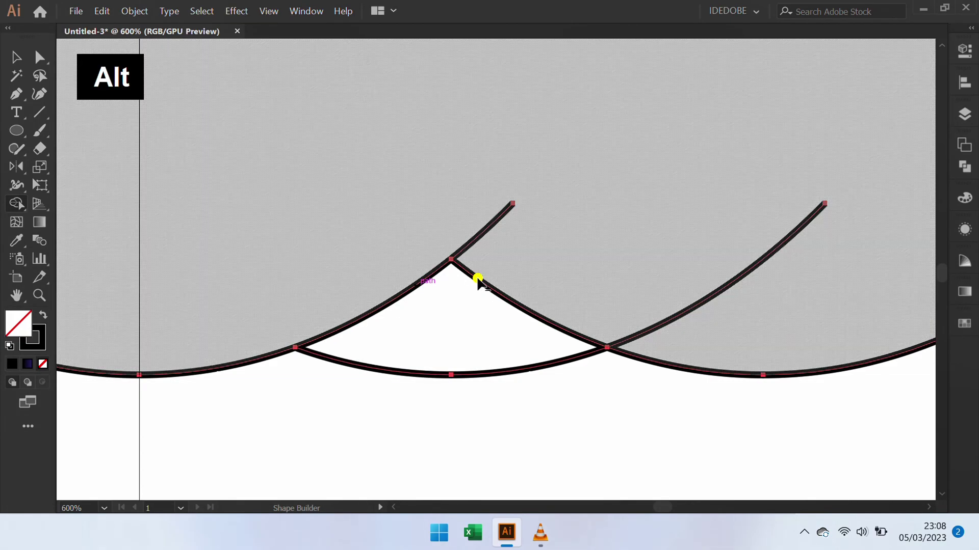
{"action": "left_click", "coordinate": [476, 278], "text": "alt"}
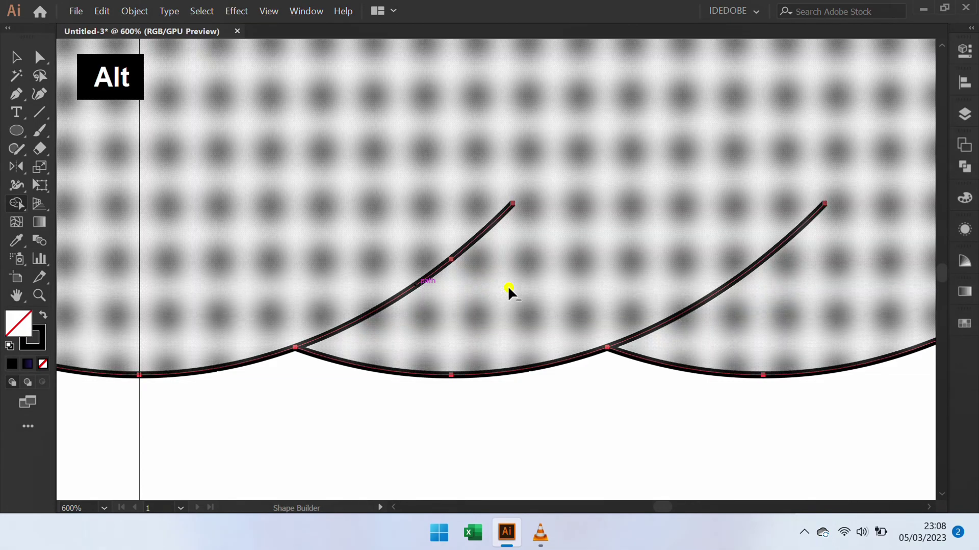
{"action": "scroll", "coordinate": [508, 288], "scroll_direction": "down", "scroll_amount": 5}
{"action": "key", "text": "v"}
{"action": "left_click", "coordinate": [448, 390]}
Select the complete trimmed outline and place a duplicate horizontally to its right.
{"action": "scroll", "coordinate": [413, 394], "scroll_direction": "down", "scroll_amount": 1}
{"action": "left_click_drag", "start_coordinate": [414, 270], "coordinate": [431, 275]}
{"action": "left_click_drag", "start_coordinate": [632, 128], "coordinate": [286, 378]}
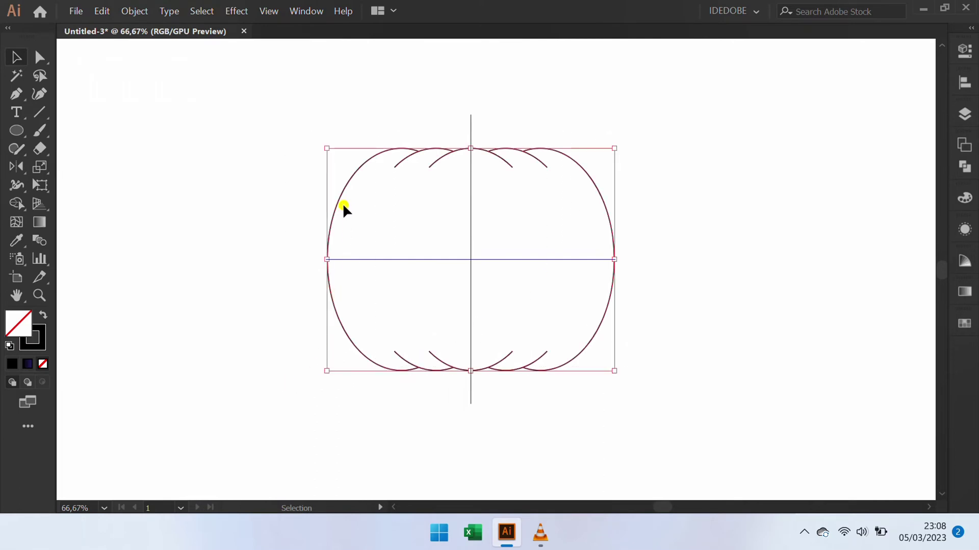
{"action": "left_click_drag", "start_coordinate": [351, 219], "coordinate": [663, 219]}
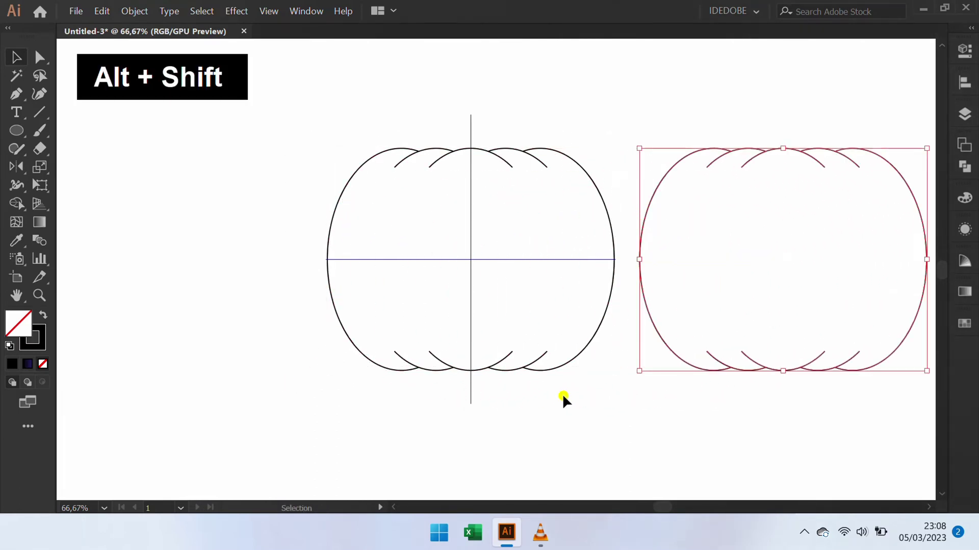
Apply the width profile tapered at both ends to the stroke of all paths in the duplicated outline.
{"action": "key", "text": "v"}
{"action": "left_click", "coordinate": [638, 403]}
{"action": "scroll", "coordinate": [814, 301], "scroll_direction": "down", "scroll_amount": 1, "text": "alt"}
{"action": "scroll", "coordinate": [732, 255], "scroll_direction": "up", "scroll_amount": 2, "text": "alt"}
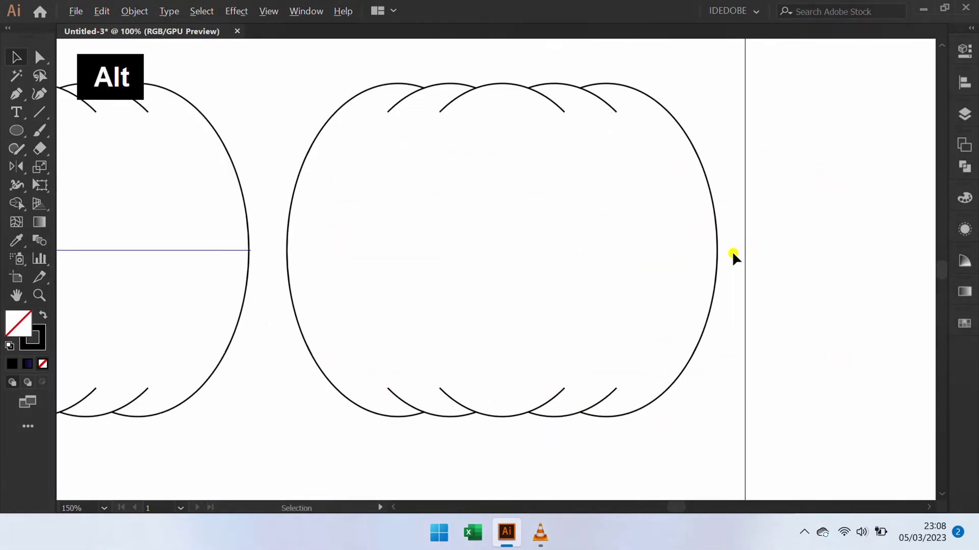
{"action": "scroll", "coordinate": [732, 255], "scroll_direction": "down", "scroll_amount": 1, "text": "alt"}
{"action": "left_click_drag", "start_coordinate": [732, 103], "coordinate": [434, 381]}
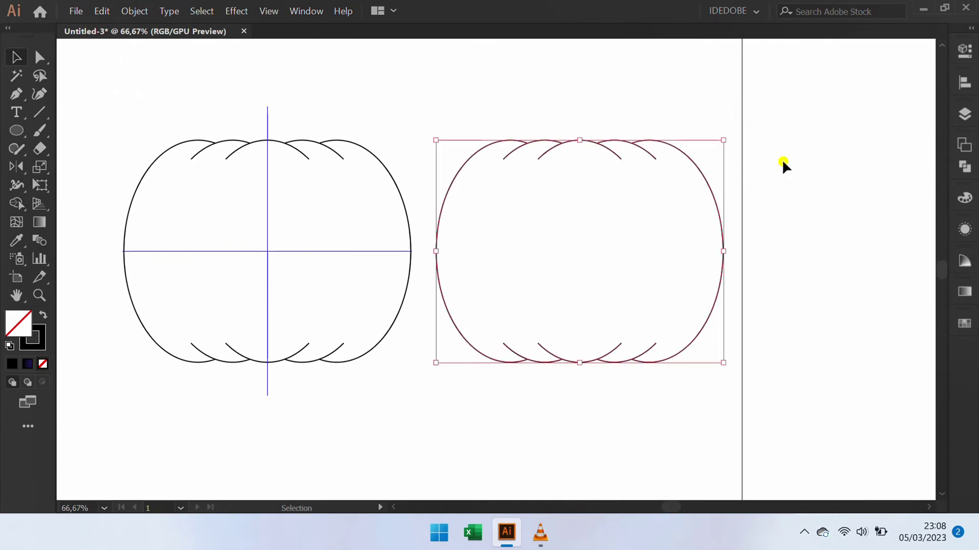
{"action": "left_click", "coordinate": [965, 51]}
{"action": "left_click", "coordinate": [797, 227]}
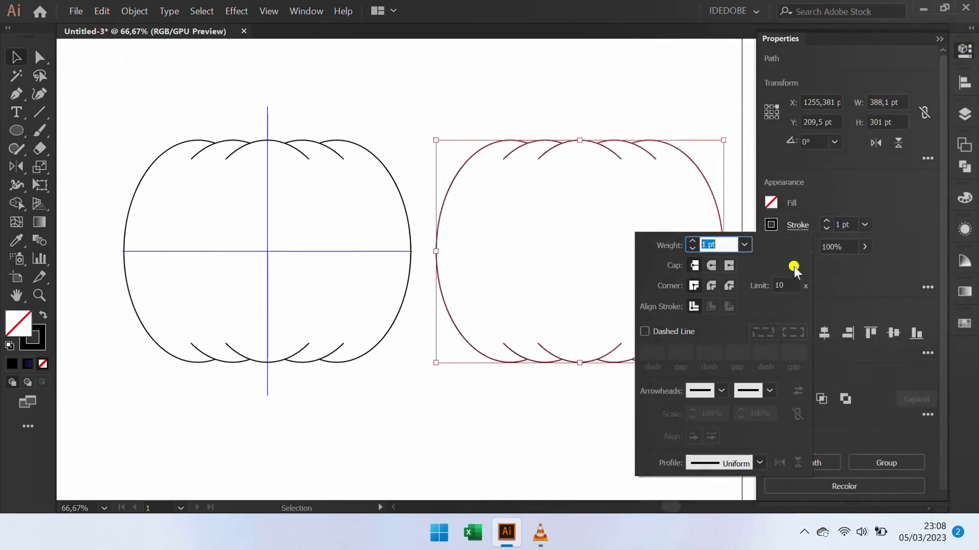
{"action": "left_click", "coordinate": [758, 464]}
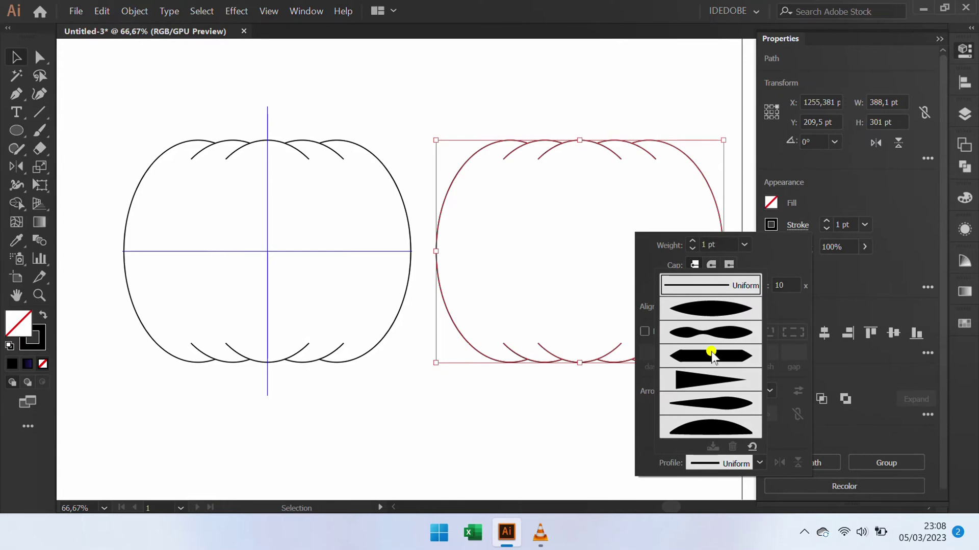
{"action": "left_click", "coordinate": [704, 309]}
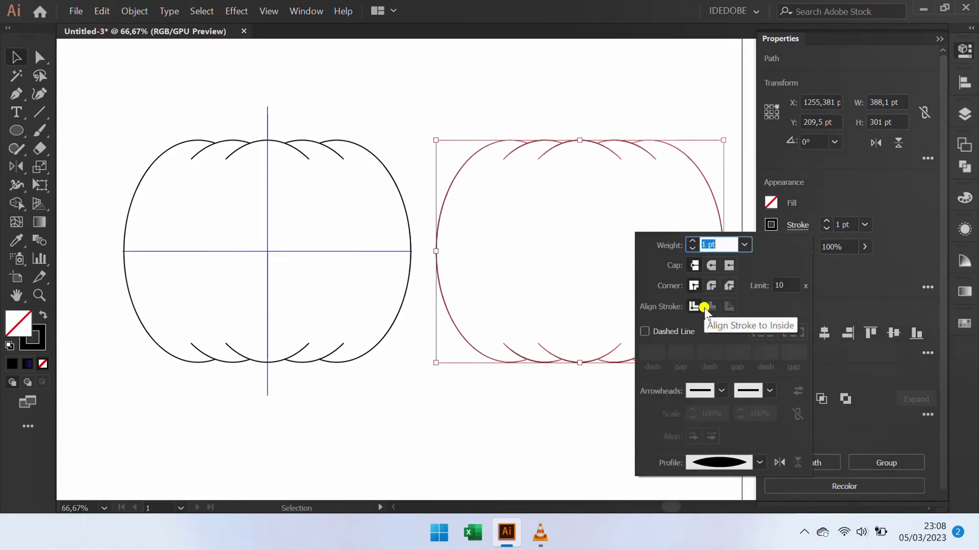
{"action": "left_click", "coordinate": [837, 280]}
{"action": "left_click", "coordinate": [939, 39]}
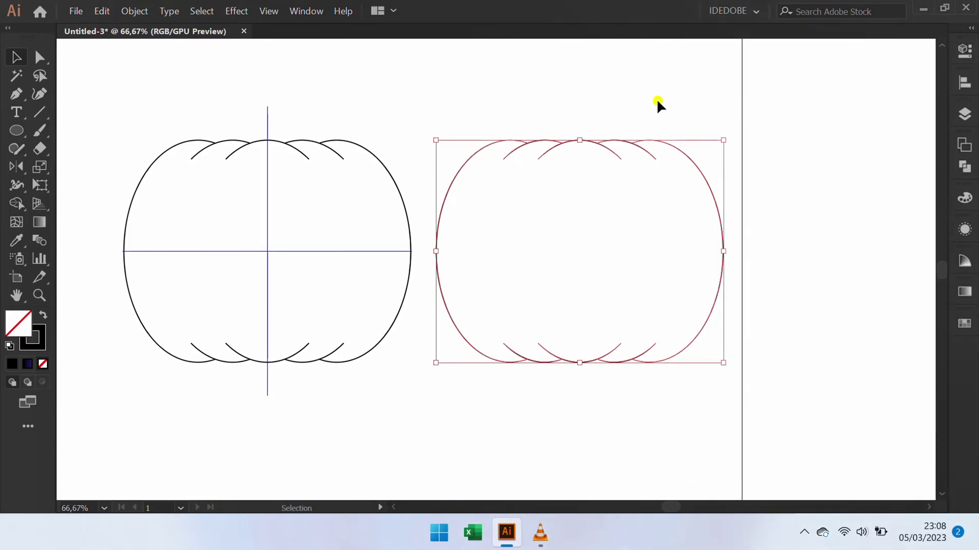
{"action": "right_click", "coordinate": [505, 192]}
{"action": "left_click", "coordinate": [555, 280]}
{"action": "left_click", "coordinate": [625, 372]}
Select all paths of the original outline and create one closed body shape from its interior with Shape Builder.
{"action": "scroll", "coordinate": [467, 325], "scroll_direction": "left", "scroll_amount": 2}
{"action": "scroll", "coordinate": [310, 280], "scroll_direction": "up", "scroll_amount": 1}
{"action": "left_click_drag", "start_coordinate": [200, 278], "coordinate": [231, 264]}
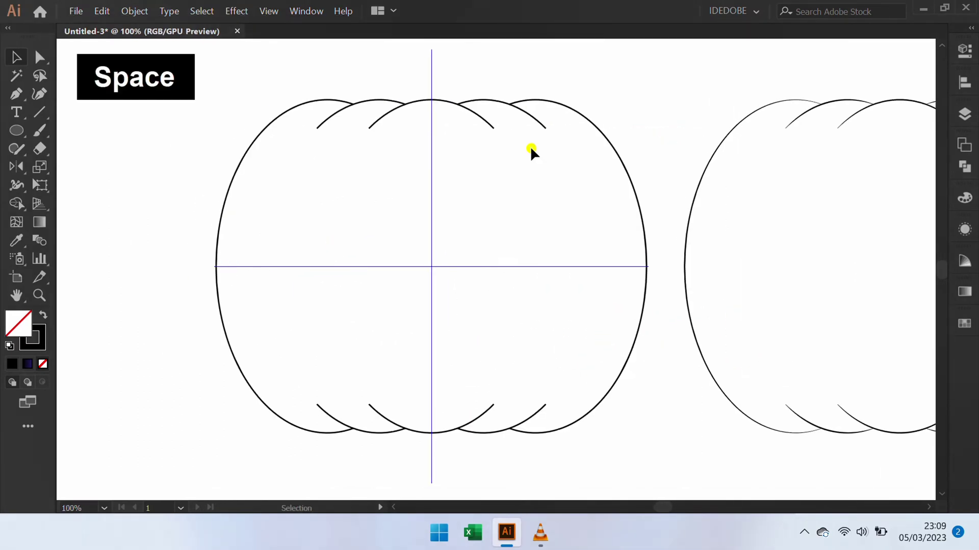
{"action": "left_click_drag", "start_coordinate": [647, 81], "coordinate": [189, 437]}
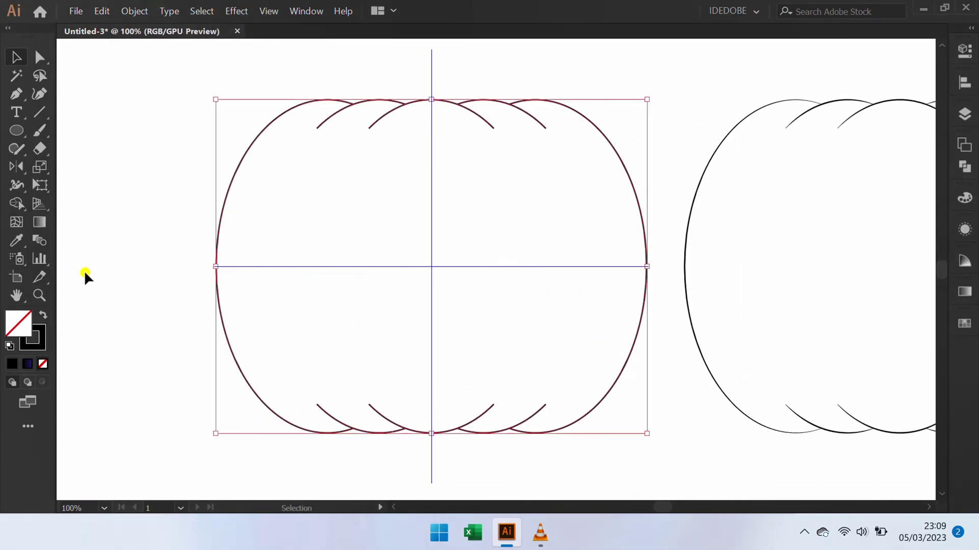
{"action": "left_click_drag", "start_coordinate": [19, 201], "coordinate": [77, 204]}
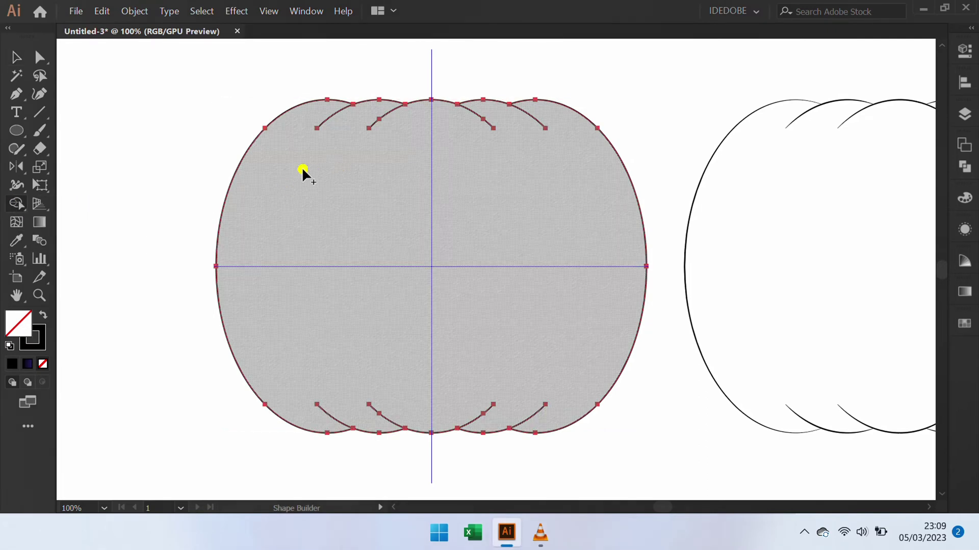
{"action": "mouse_move", "coordinate": [292, 184]}
{"action": "left_mouse_down"}
{"action": "mouse_move", "coordinate": [520, 194]}
{"action": "mouse_move", "coordinate": [297, 278]}
{"action": "mouse_move", "coordinate": [301, 239]}
{"action": "left_mouse_up"}
{"action": "key", "text": "v"}
{"action": "left_click", "coordinate": [179, 378]}
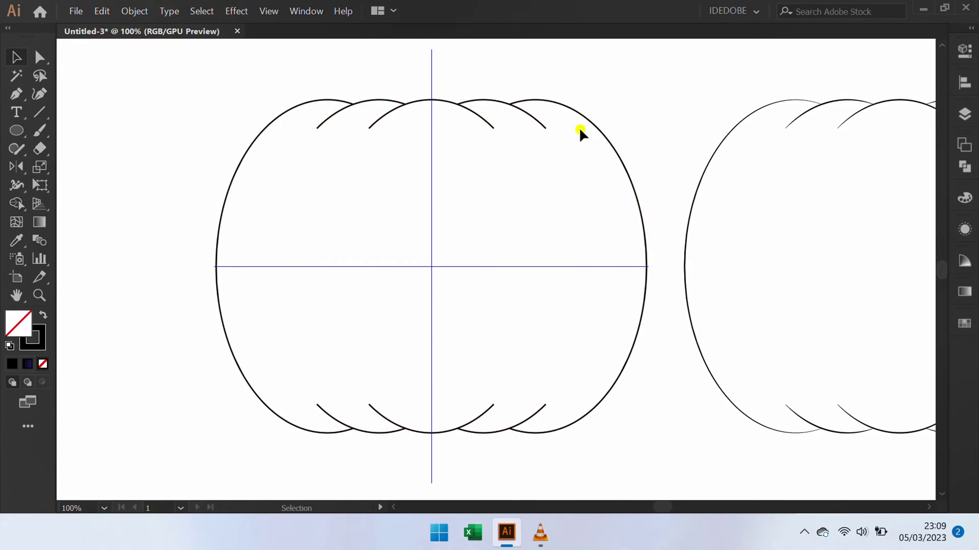
Fill the closed body shape with a white-to-black radial gradient.
{"action": "left_click_drag", "start_coordinate": [580, 166], "coordinate": [581, 167]}
{"action": "left_click", "coordinate": [965, 292]}
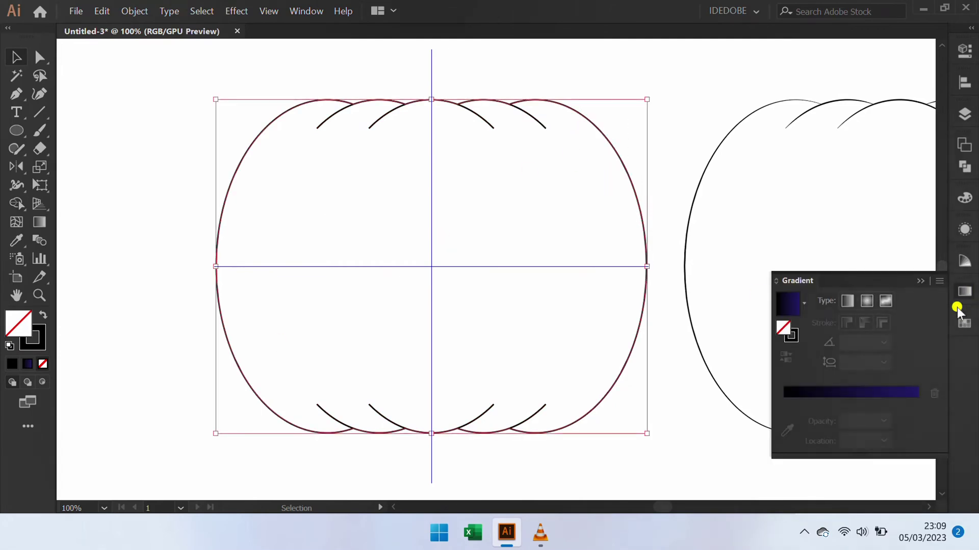
{"action": "left_click", "coordinate": [803, 305]}
{"action": "left_click", "coordinate": [706, 334]}
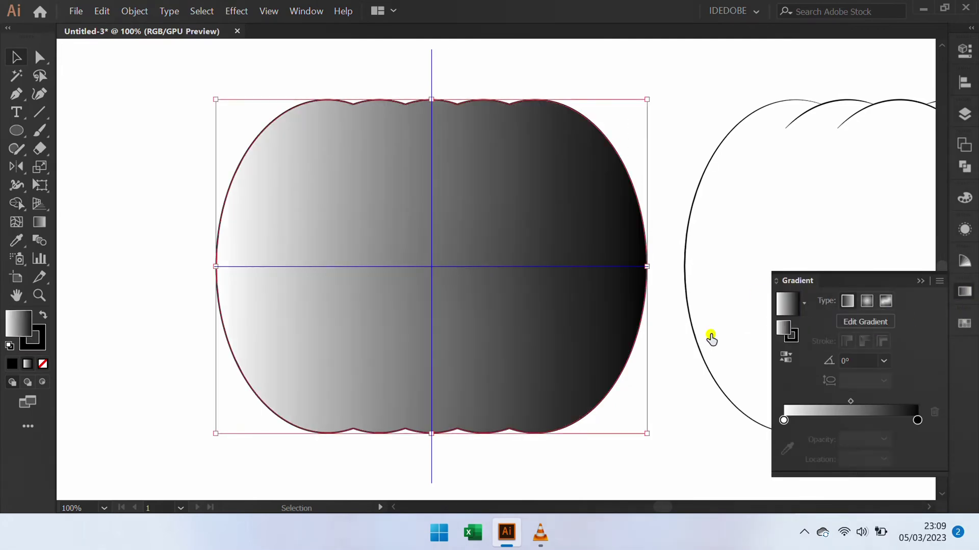
{"action": "left_click", "coordinate": [867, 301]}
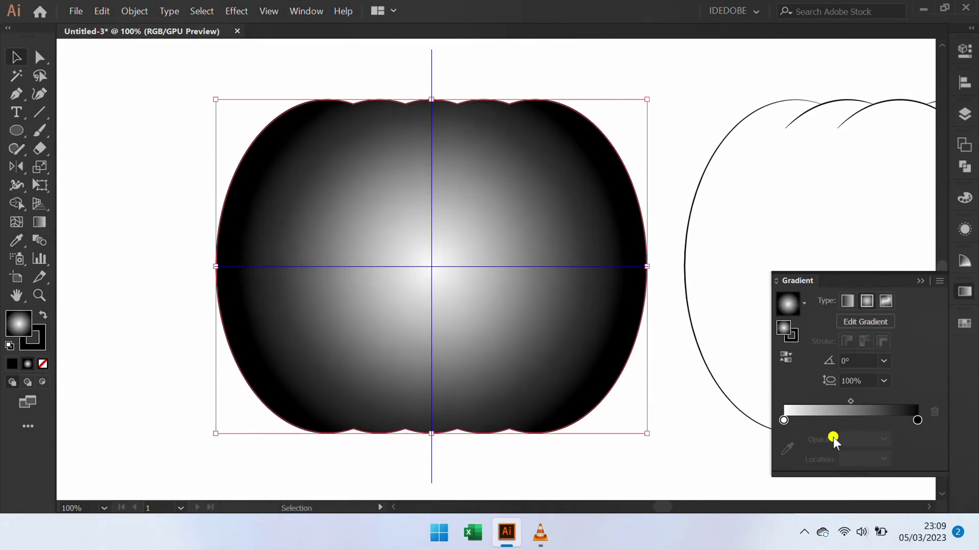
Set the gradient's inner colour stop to light orange.
{"action": "double_click", "coordinate": [780, 421]}
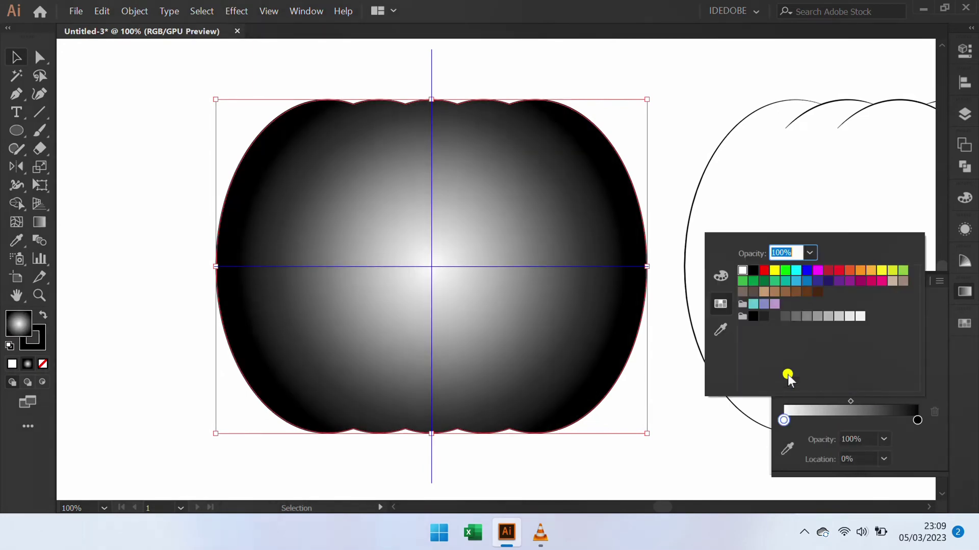
{"action": "left_click", "coordinate": [870, 282]}
{"action": "left_click", "coordinate": [914, 445]}
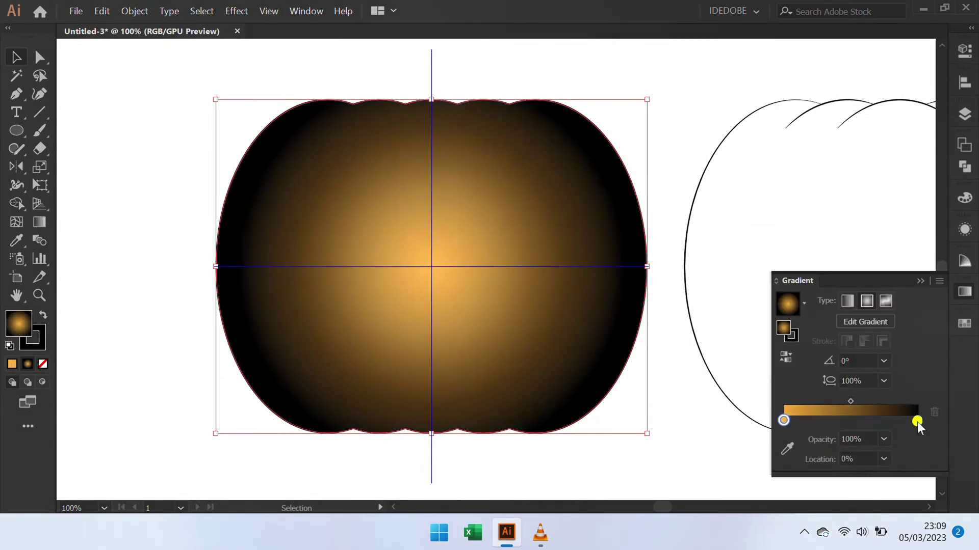
Set the gradient's outer stop to red with R 200, G 28, B 36 and shift the gradient midpoint slightly toward it.
{"action": "double_click", "coordinate": [916, 421]}
{"action": "left_click", "coordinate": [838, 272]}
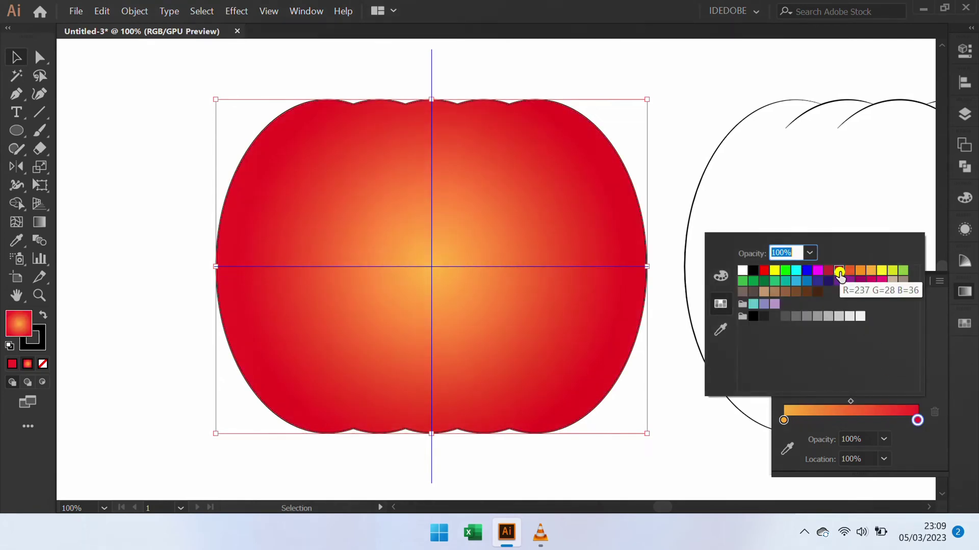
{"action": "left_click", "coordinate": [720, 276]}
{"action": "left_click", "coordinate": [872, 278]}
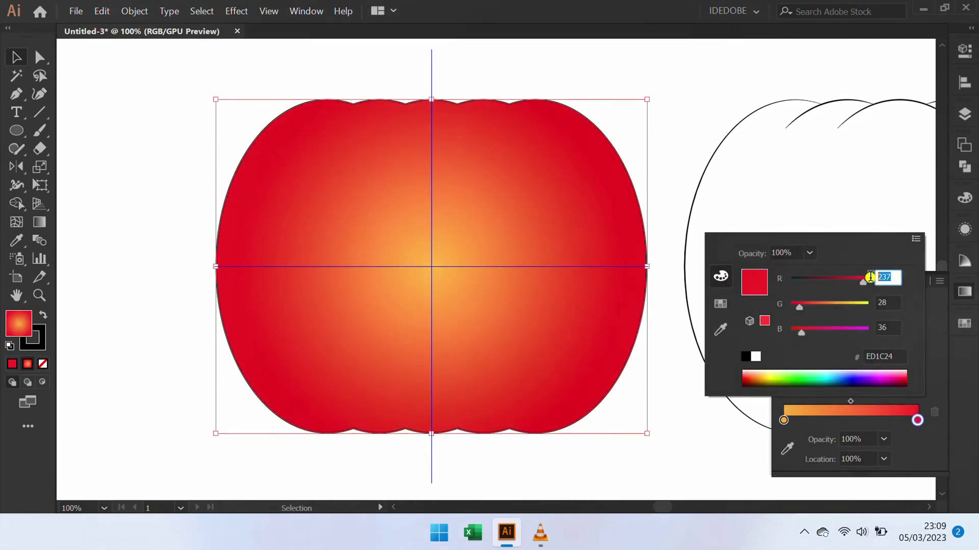
{"action": "type", "text": "200"}
{"action": "left_click", "coordinate": [932, 356]}
{"action": "left_click_drag", "start_coordinate": [851, 401], "coordinate": [873, 403]}
{"action": "left_click", "coordinate": [943, 231]}
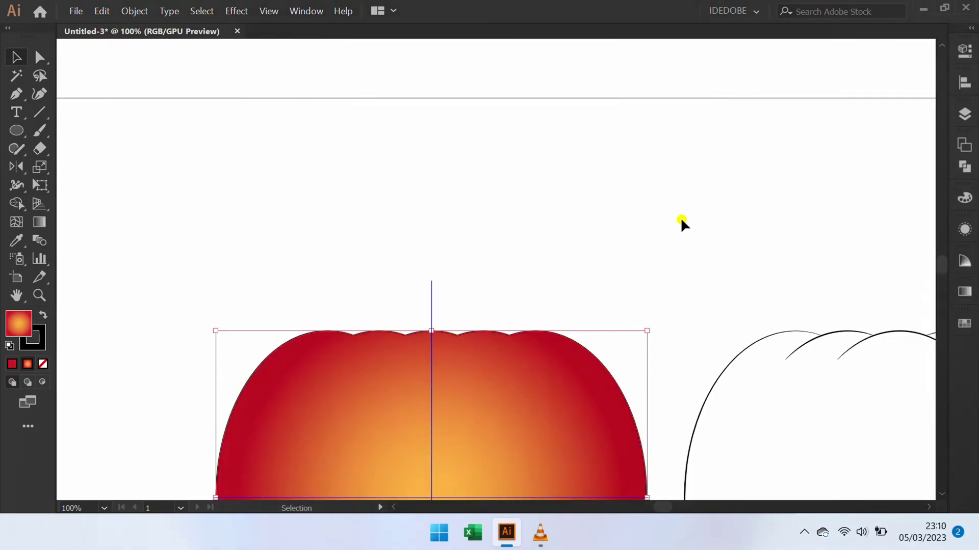
Select the tapered outline and the gradient body, and align their right edges so the outline lies over the body.
{"action": "key", "text": "ctrl+minus"}
{"action": "left_click_drag", "start_coordinate": [92, 432], "coordinate": [255, 327]}
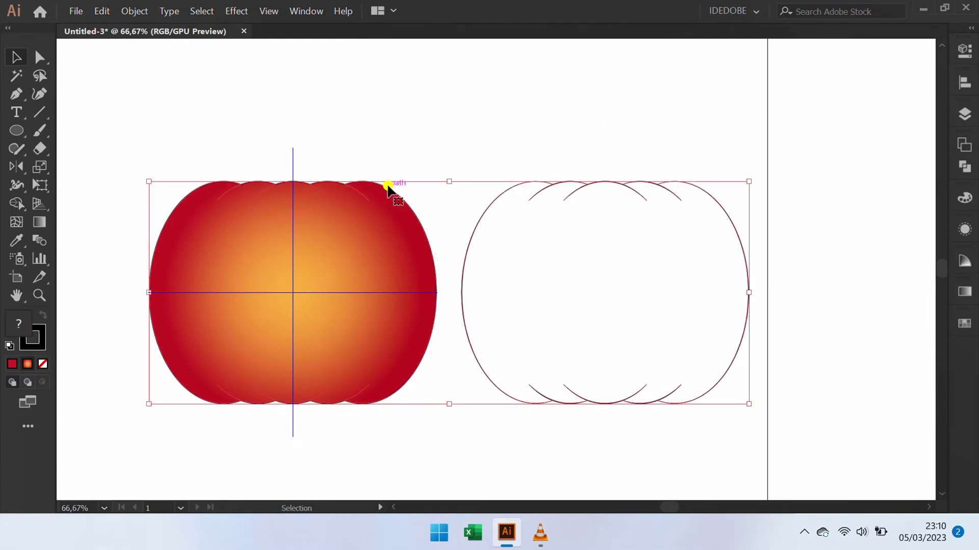
{"action": "left_click", "coordinate": [964, 83]}
{"action": "left_click", "coordinate": [838, 114]}
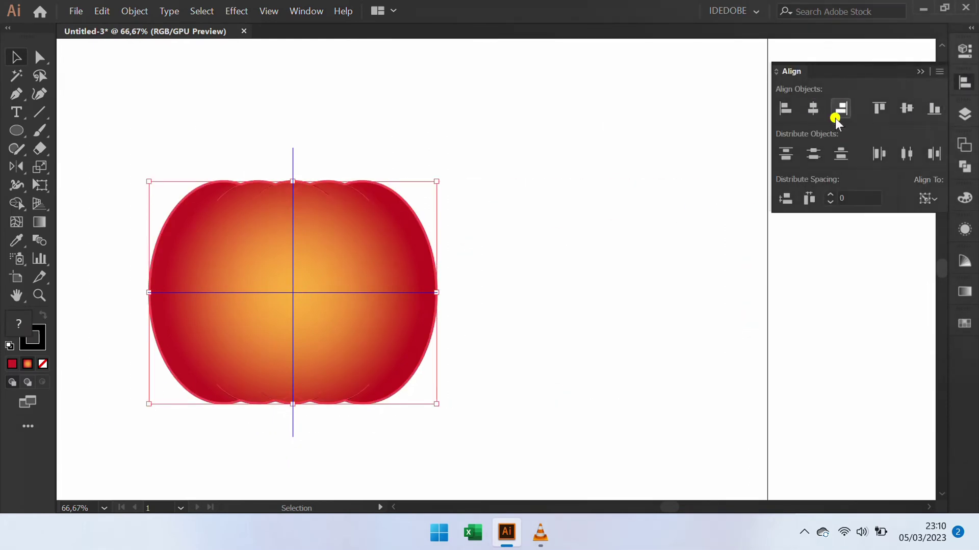
{"action": "left_click", "coordinate": [919, 74]}
{"action": "left_click", "coordinate": [714, 212]}
{"action": "scroll", "coordinate": [573, 245], "scroll_direction": "left", "scroll_amount": 3}
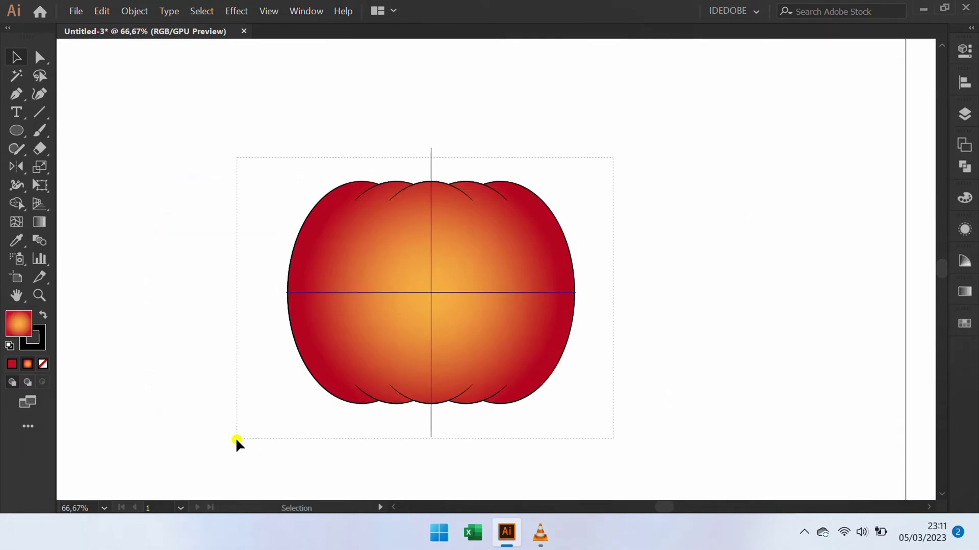
Select the whole pumpkin body with its outlines and lock it.
{"action": "key", "text": "ctrl+a"}
{"action": "left_click", "coordinate": [131, 12]}
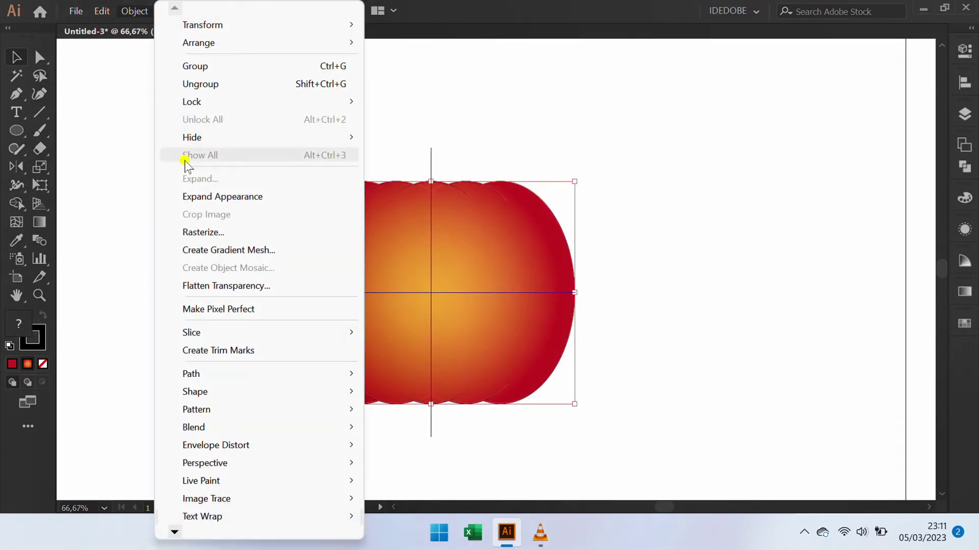
{"action": "mouse_move", "coordinate": [296, 104]}
{"action": "left_click", "coordinate": [422, 101]}
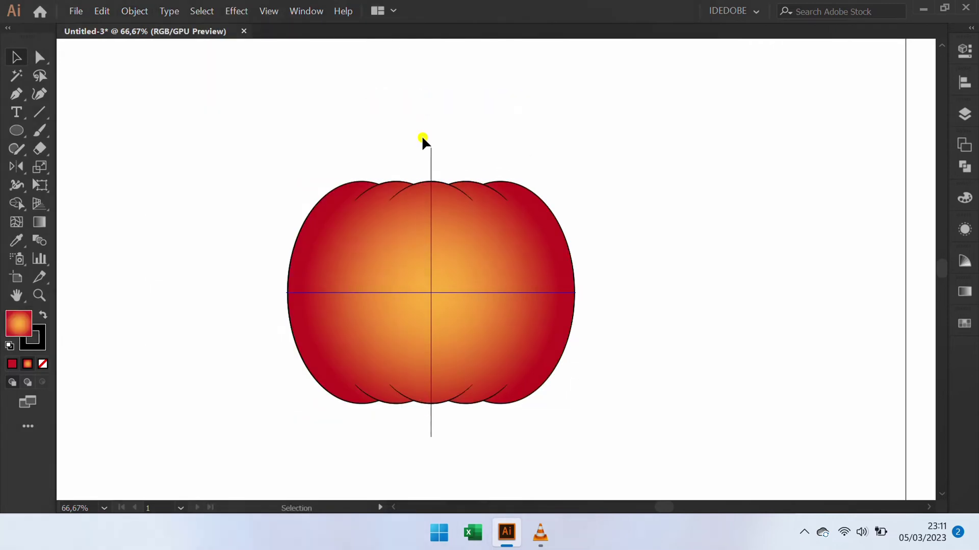
Draw a closed two-point path about 123 pt long, slanting down toward the centre line, for the left eye with the Pen tool.
{"action": "key", "text": "ctrl+plus"}
{"action": "key", "text": "ctrl+plus"}
{"action": "left_click_drag", "start_coordinate": [14, 95], "coordinate": [77, 95]}
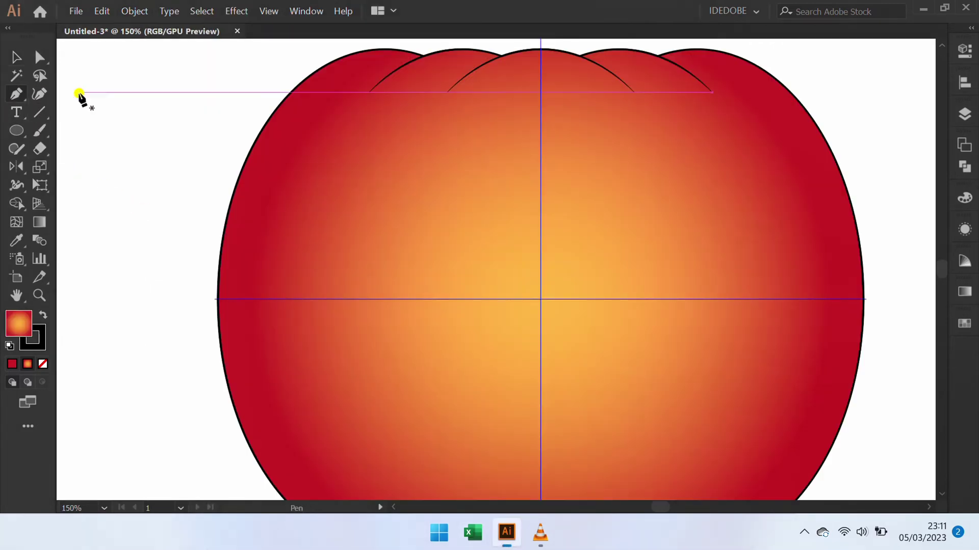
{"action": "left_click", "coordinate": [327, 148]}
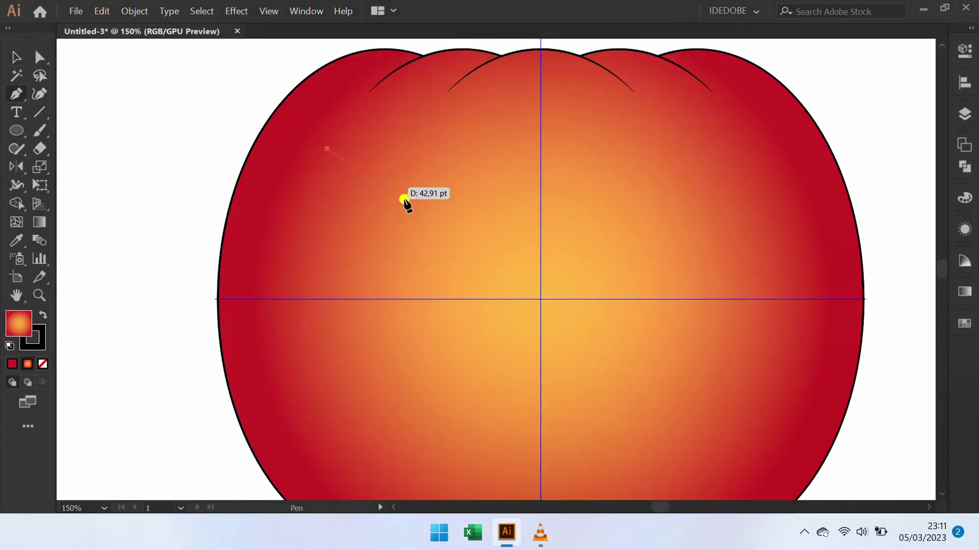
{"action": "left_click", "coordinate": [516, 230]}
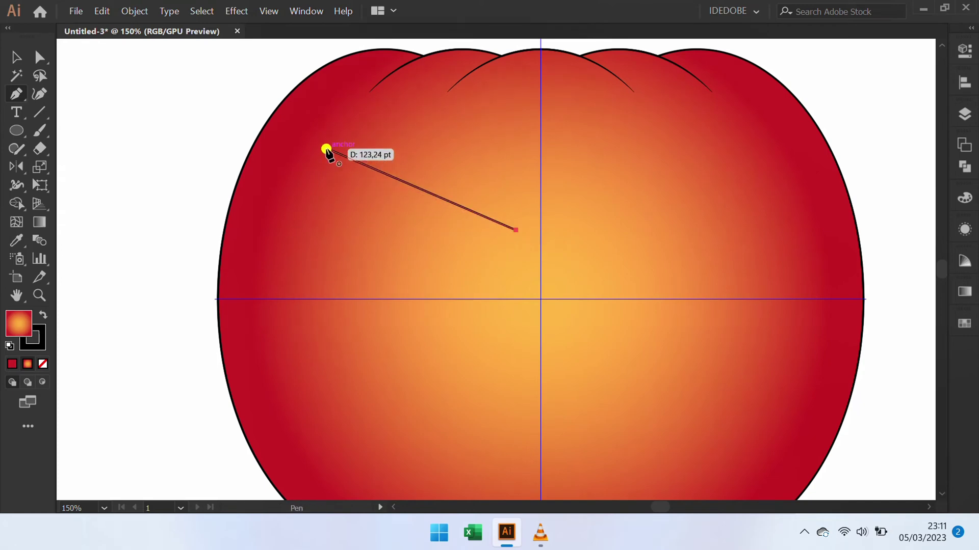
{"action": "left_click", "coordinate": [327, 149]}
Bend one segment of the eye path downward into a rounded lower edge and refine its curve with the direction handles.
{"action": "key", "text": "alt"}
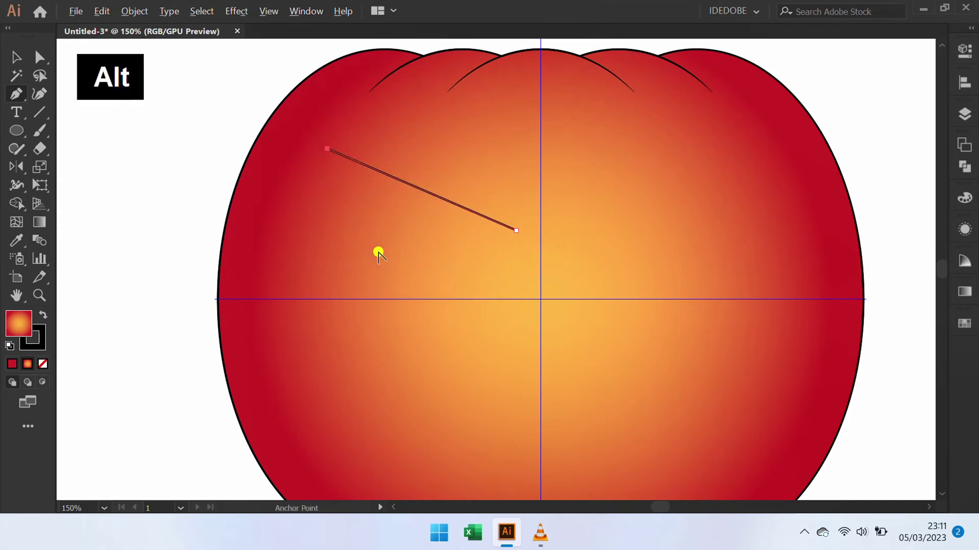
{"action": "left_click_drag", "start_coordinate": [422, 188], "coordinate": [400, 265]}
{"action": "key", "text": "a"}
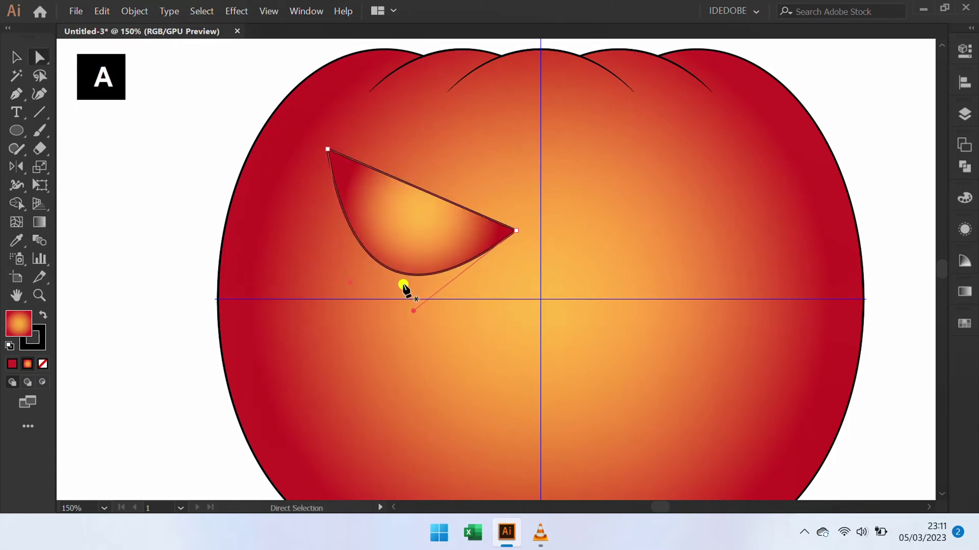
{"action": "left_click_drag", "start_coordinate": [414, 313], "coordinate": [435, 316]}
{"action": "left_click_drag", "start_coordinate": [349, 285], "coordinate": [338, 275]}
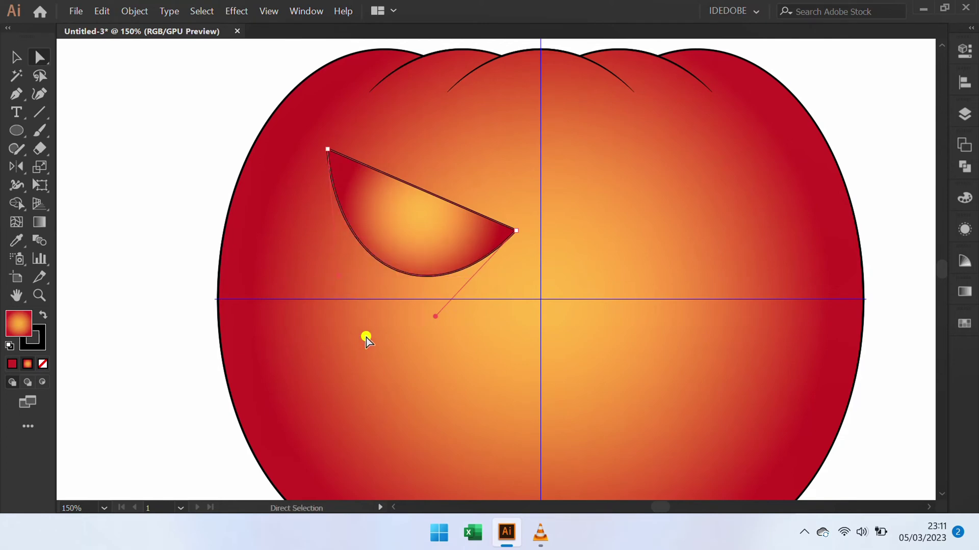
{"action": "key", "text": "v"}
{"action": "left_click", "coordinate": [380, 359]}
Recolour the left eye's radial gradient with a white inner stop and a yellow outer stop.
{"action": "left_click", "coordinate": [489, 222]}
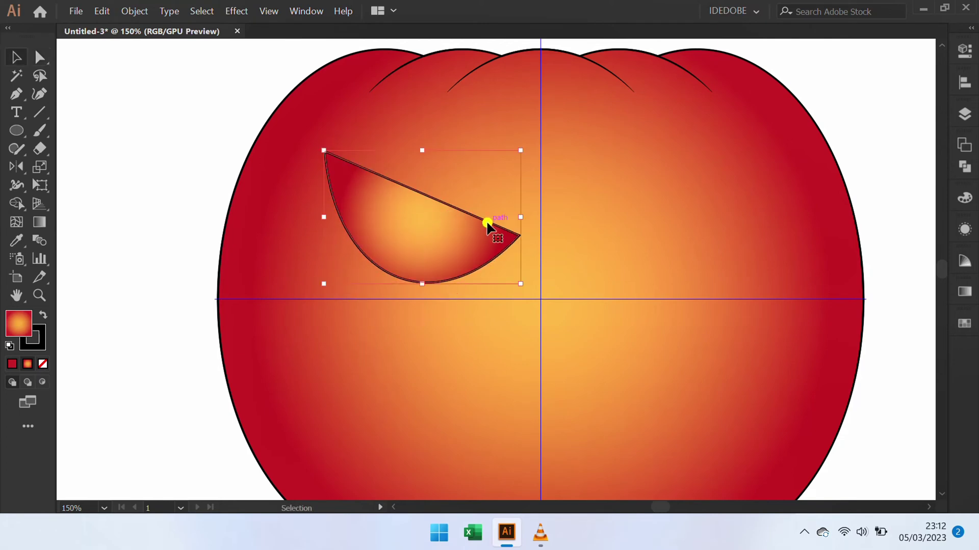
{"action": "left_click", "coordinate": [965, 291]}
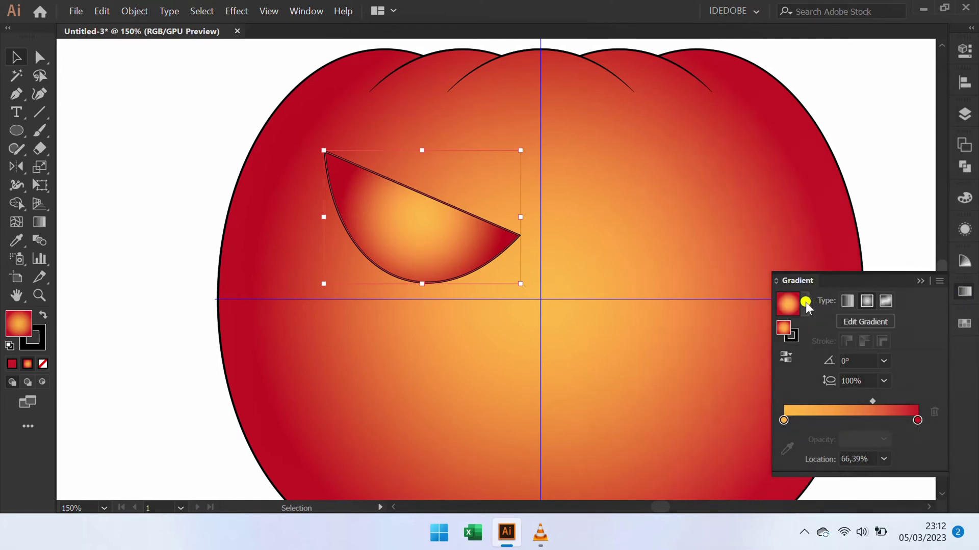
{"action": "double_click", "coordinate": [784, 421]}
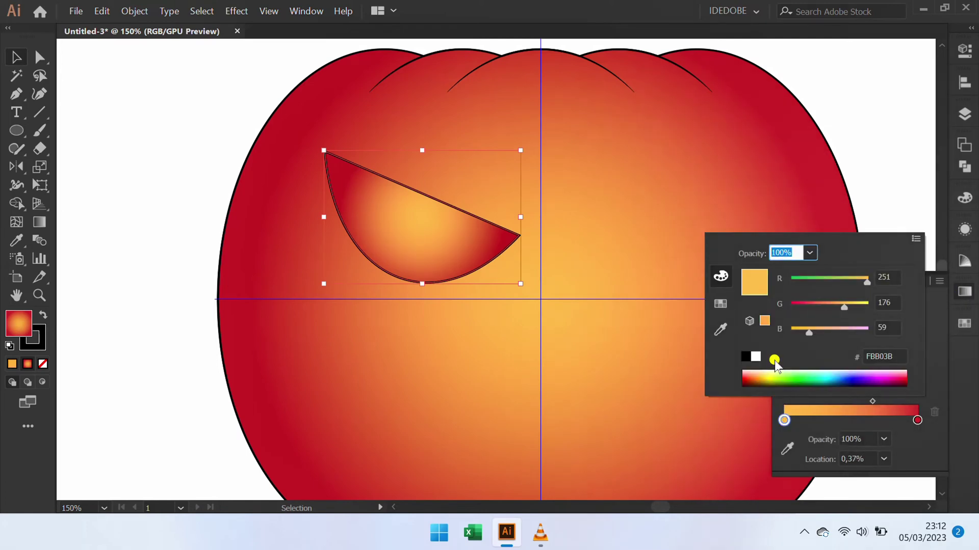
{"action": "left_click", "coordinate": [720, 304]}
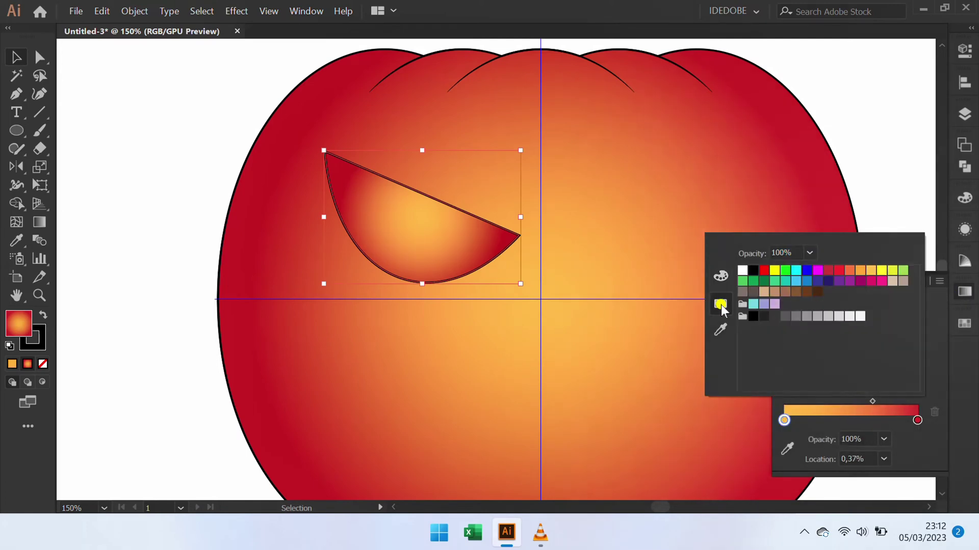
{"action": "left_click", "coordinate": [743, 270]}
{"action": "left_click", "coordinate": [917, 428]}
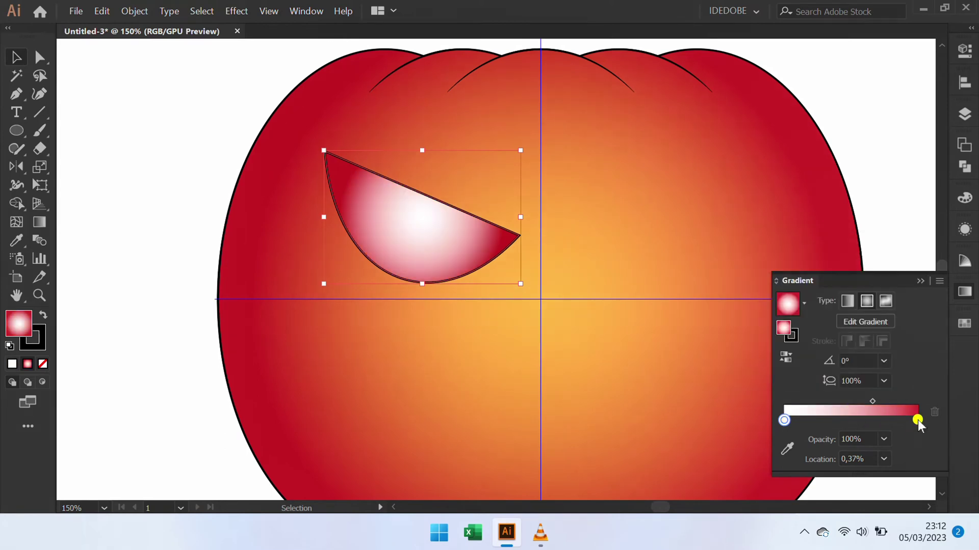
{"action": "double_click", "coordinate": [918, 421]}
{"action": "left_click", "coordinate": [776, 271]}
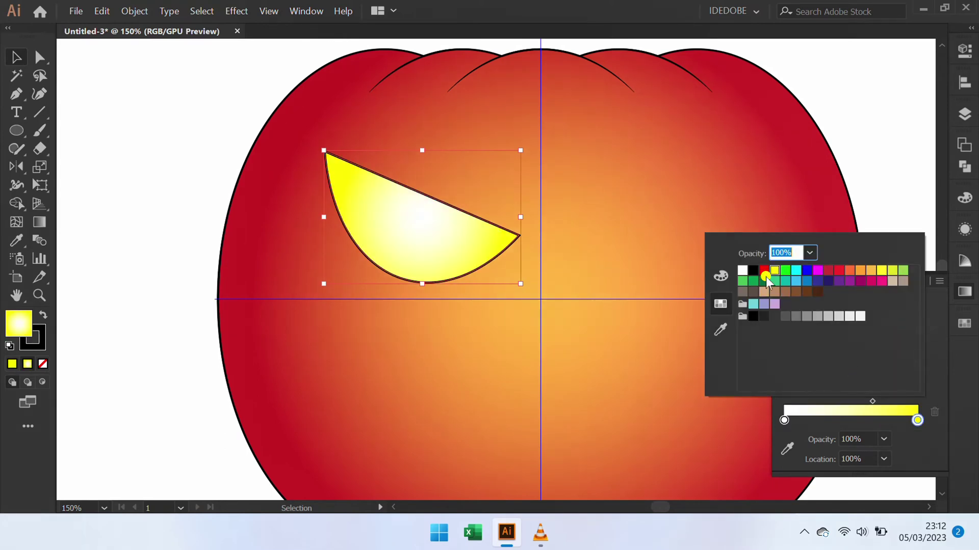
{"action": "left_click", "coordinate": [707, 191]}
Reposition the eye's radial gradient so its white centre sits near the lower curve and the yellow fades toward the upper outer corner.
{"action": "key", "text": "g"}
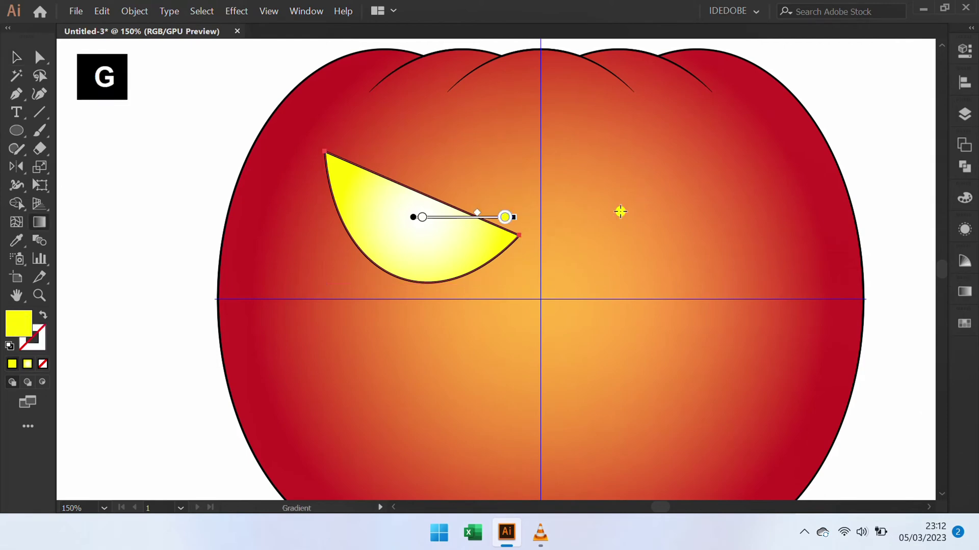
{"action": "mouse_move", "coordinate": [422, 225]}
{"action": "left_mouse_down"}
{"action": "mouse_move", "coordinate": [426, 247]}
{"action": "mouse_move", "coordinate": [415, 109]}
{"action": "mouse_move", "coordinate": [404, 125]}
{"action": "mouse_move", "coordinate": [397, 76]}
{"action": "left_mouse_up"}
{"action": "key", "text": "v"}
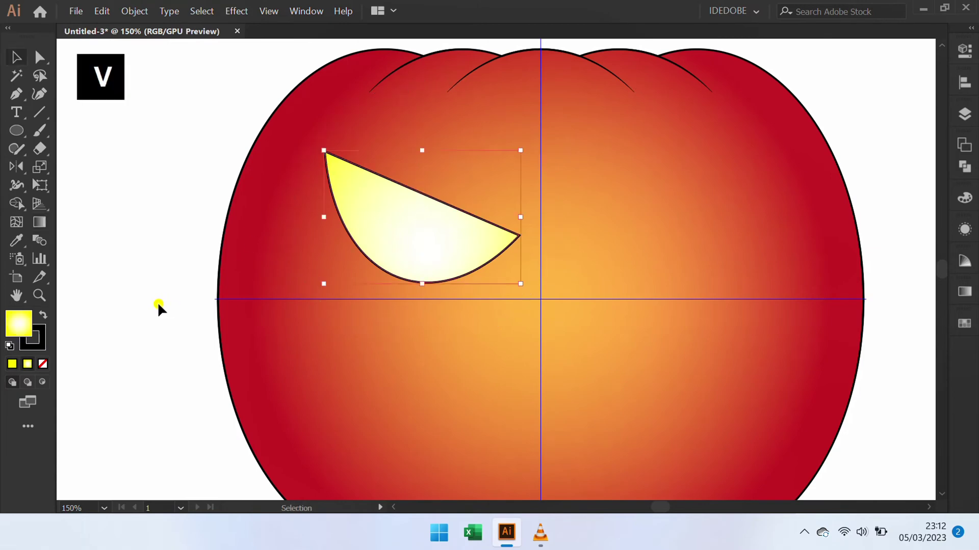
{"action": "left_click", "coordinate": [157, 308]}
Duplicate the left eye, offsetting the copy slightly up and to the right.
{"action": "left_click", "coordinate": [422, 238]}
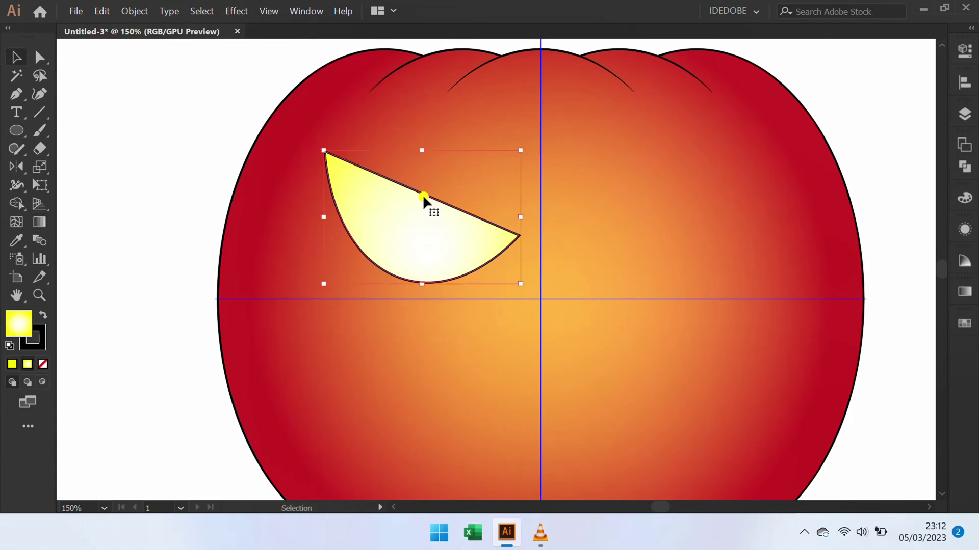
{"action": "left_click_drag", "start_coordinate": [424, 192], "coordinate": [432, 177]}
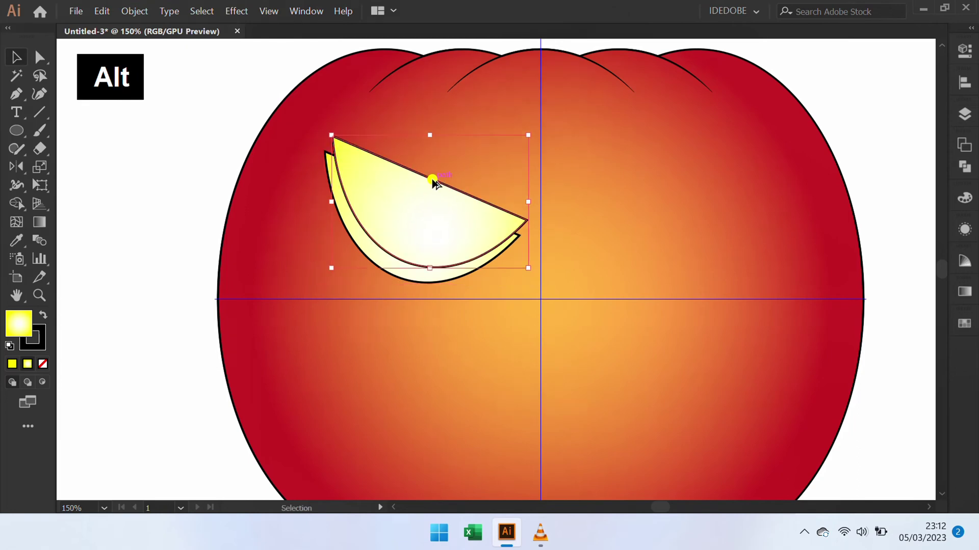
{"action": "left_click", "coordinate": [282, 237]}
Select both eye shapes and remove the parts of the copy outside the original eye with Shape Builder.
{"action": "left_click_drag", "start_coordinate": [341, 252], "coordinate": [330, 257]}
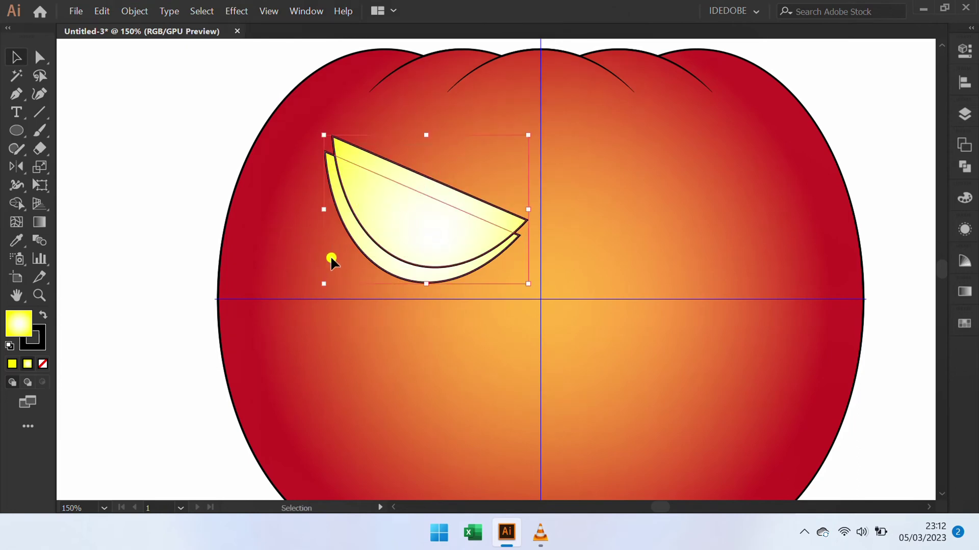
{"action": "key", "text": "shift+m"}
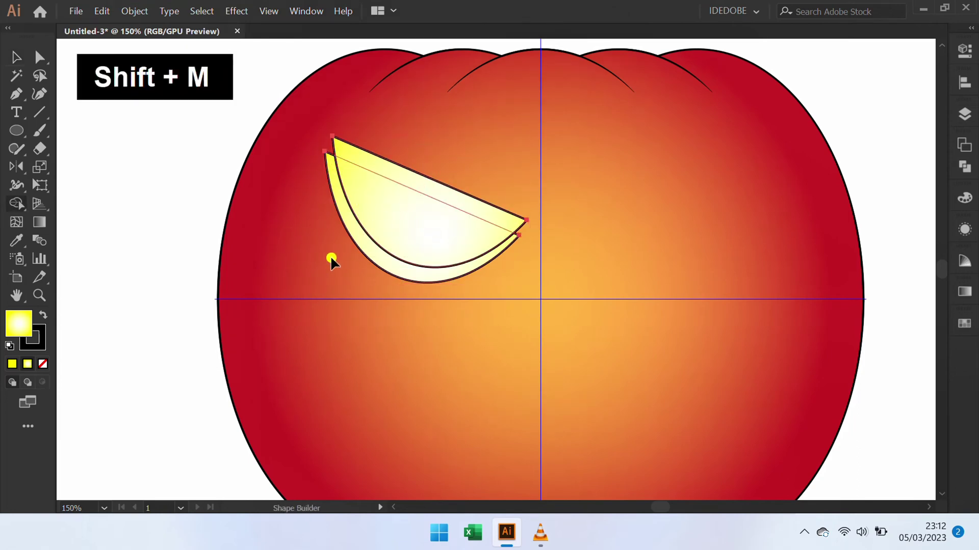
{"action": "left_click", "coordinate": [373, 160], "text": "alt"}
{"action": "key", "text": "v"}
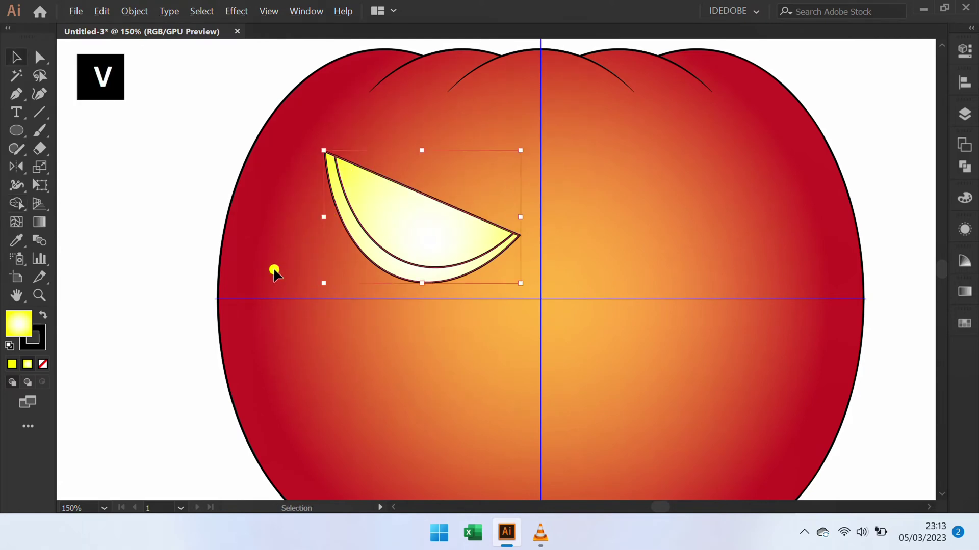
{"action": "left_click", "coordinate": [273, 271]}
Fill the crescent rim below the left eye with a linear gradient from light orange to red.
{"action": "left_click", "coordinate": [374, 265]}
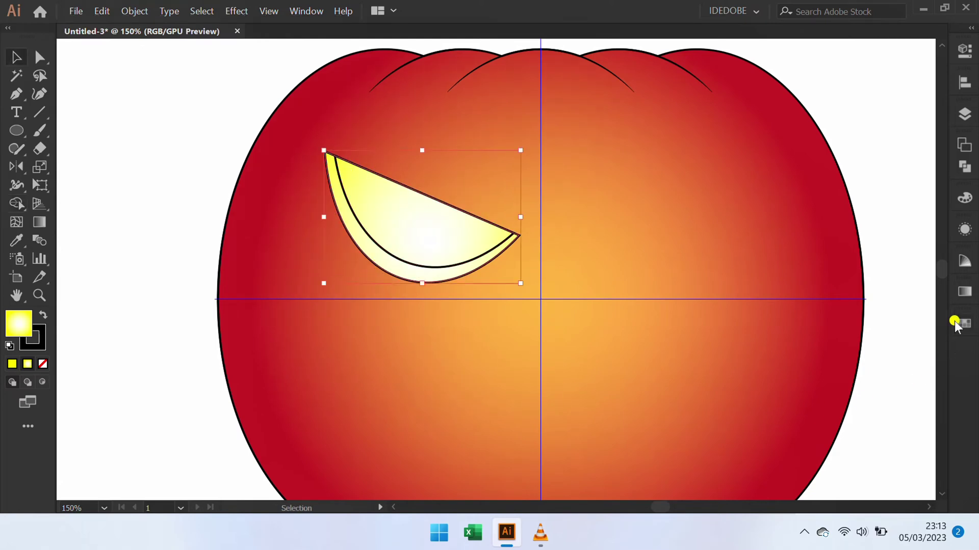
{"action": "left_click", "coordinate": [964, 292]}
{"action": "left_click", "coordinate": [804, 304]}
{"action": "left_click", "coordinate": [715, 336]}
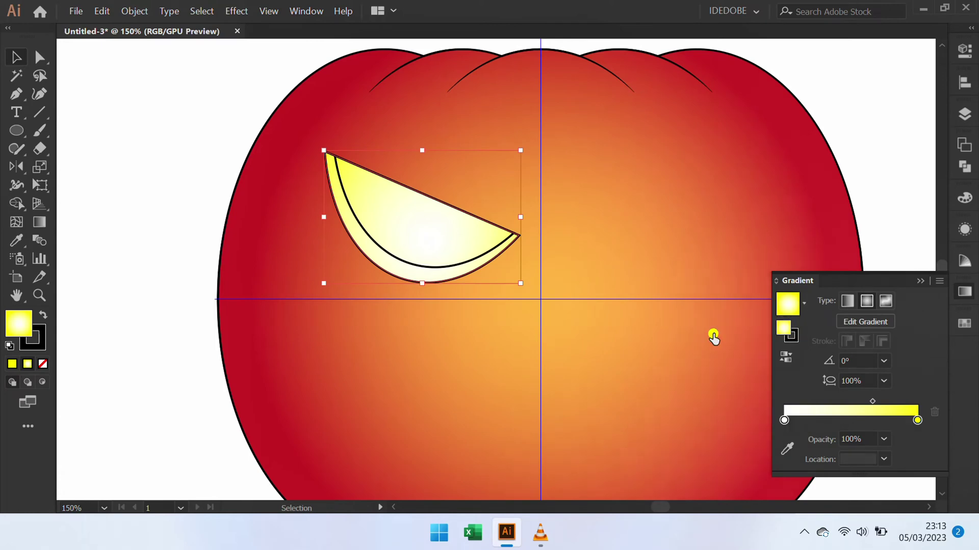
{"action": "double_click", "coordinate": [916, 421]}
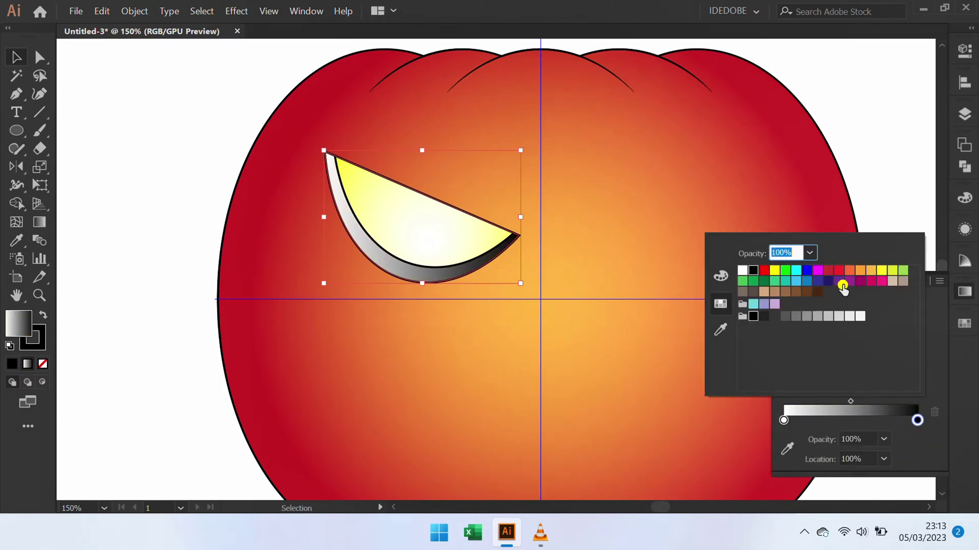
{"action": "left_click", "coordinate": [837, 270]}
{"action": "left_click", "coordinate": [928, 442]}
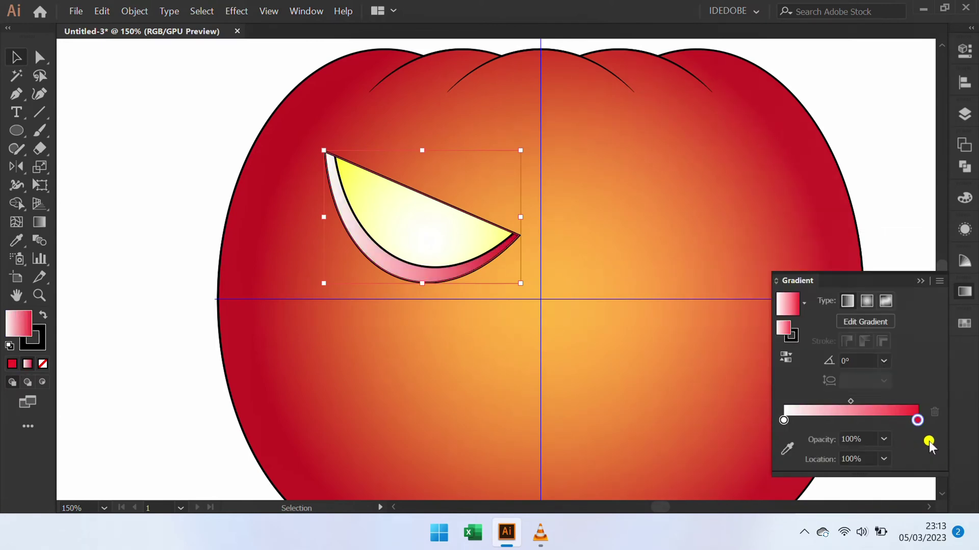
{"action": "double_click", "coordinate": [784, 420]}
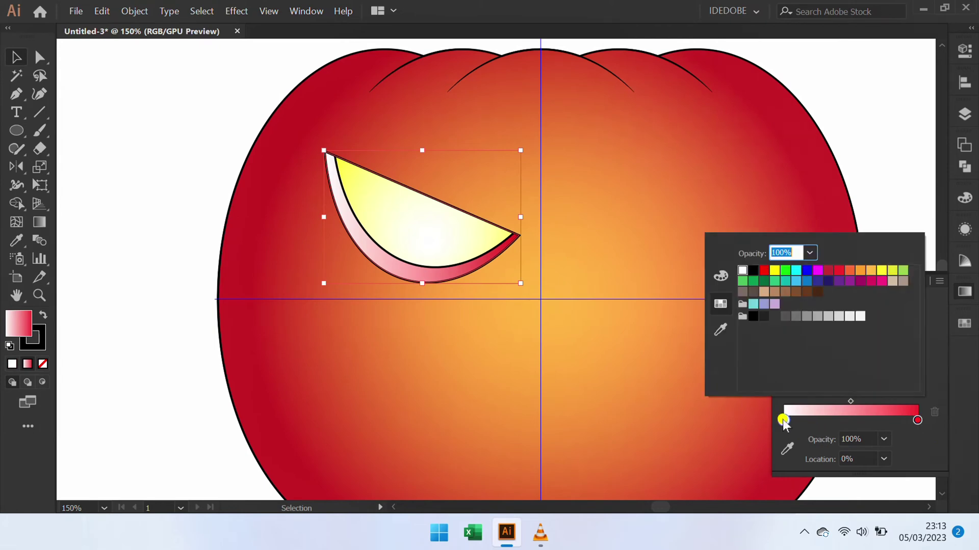
{"action": "left_click", "coordinate": [871, 271]}
{"action": "left_click", "coordinate": [699, 207]}
{"action": "left_click", "coordinate": [433, 170]}
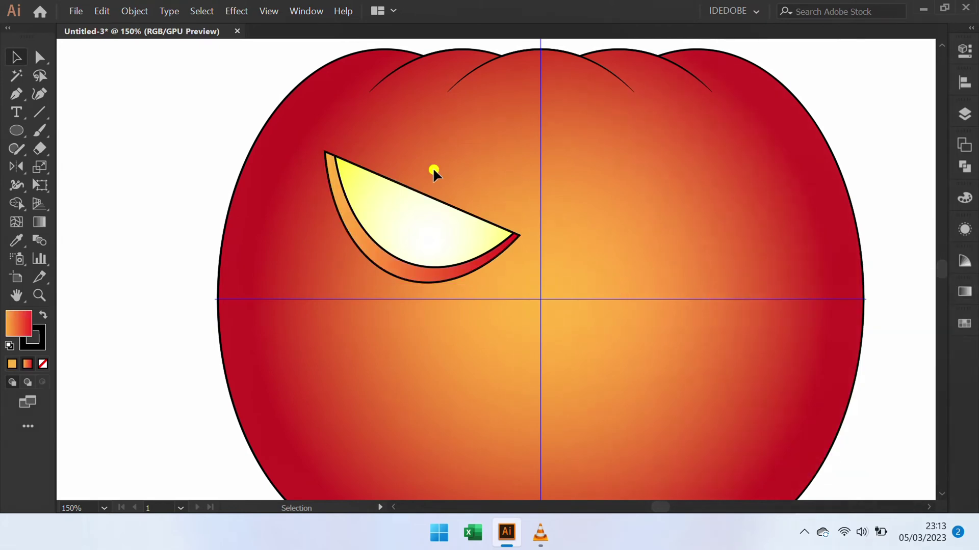
Reflect a copy of the left eye and its rim across the pumpkin's vertical centre line to create the right eye.
{"action": "left_click_drag", "start_coordinate": [408, 229], "coordinate": [359, 274]}
{"action": "key", "text": "o"}
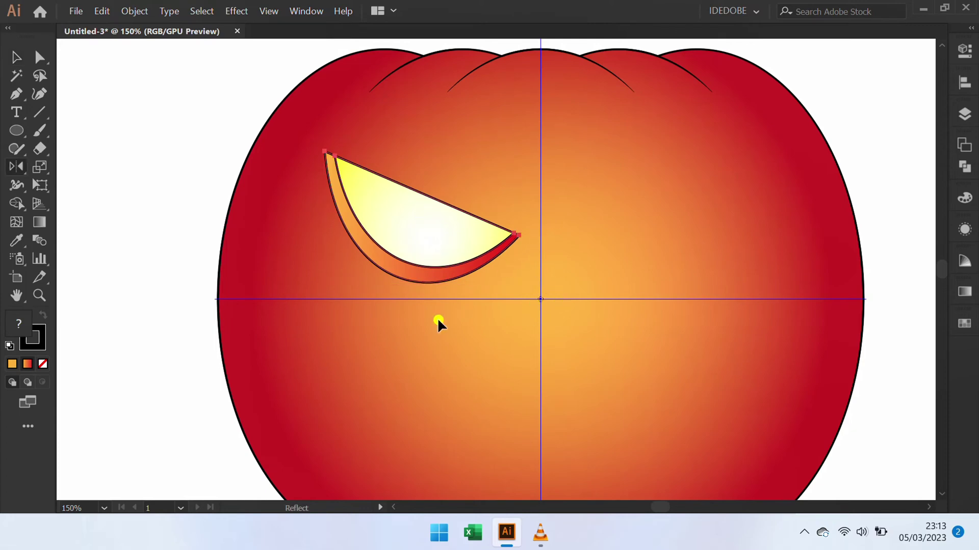
{"action": "left_click_drag", "start_coordinate": [437, 317], "coordinate": [594, 290]}
{"action": "key", "text": "v"}
Create a polygon with 3 sides and a 50 pt radius below the eyes for the nose.
{"action": "scroll", "coordinate": [130, 212], "scroll_direction": "down", "scroll_amount": 2}
{"action": "scroll", "coordinate": [131, 212], "scroll_direction": "right", "scroll_amount": 2}
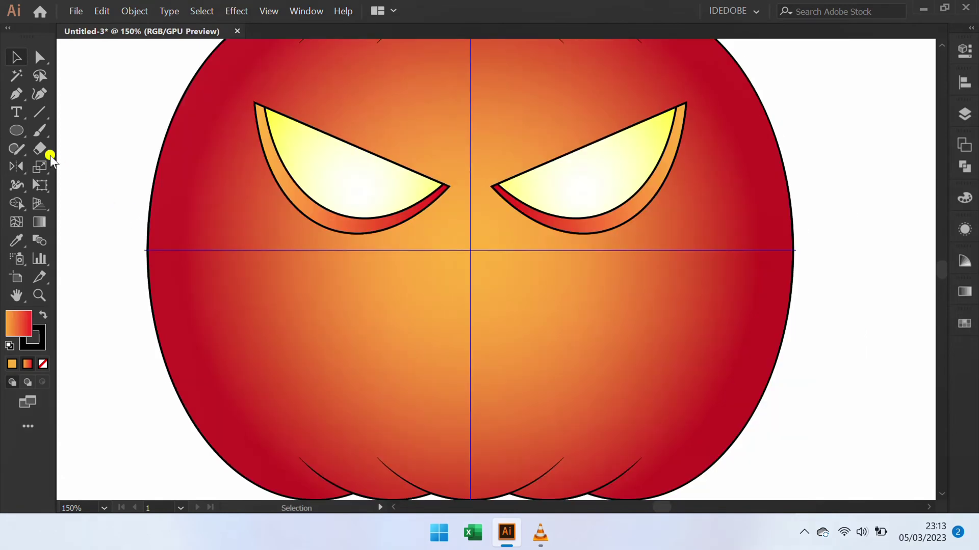
{"action": "left_click", "coordinate": [16, 130]}
{"action": "left_click", "coordinate": [96, 185]}
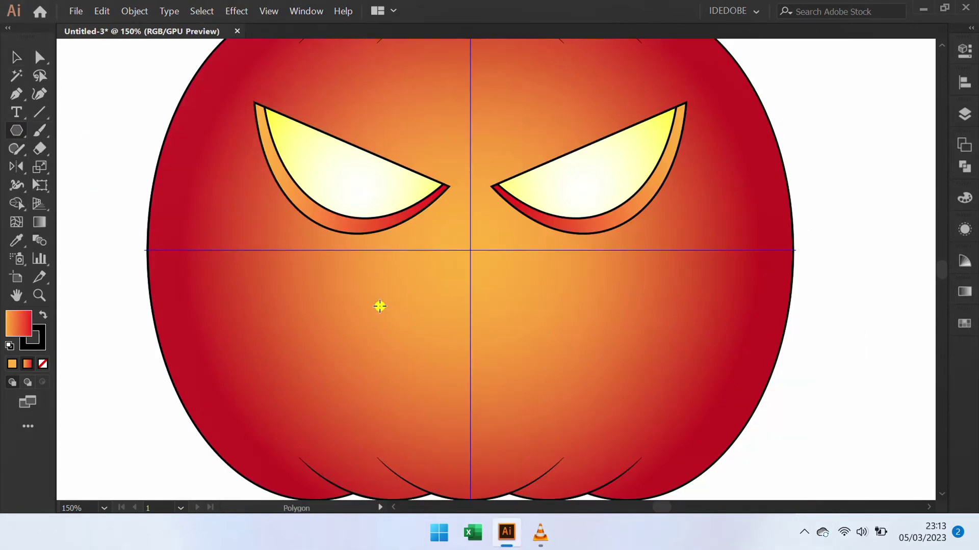
{"action": "left_click", "coordinate": [379, 306]}
{"action": "type", "text": "3"}
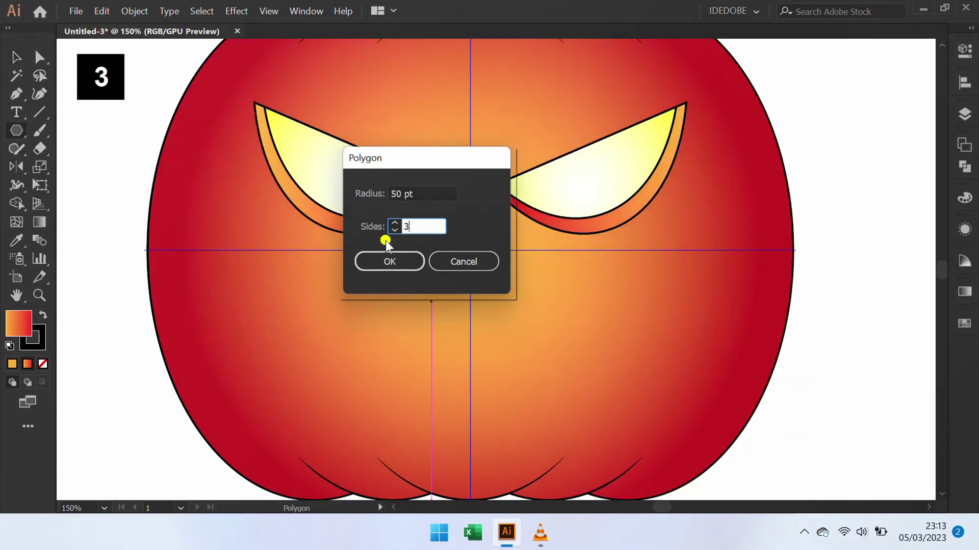
{"action": "left_click", "coordinate": [392, 261]}
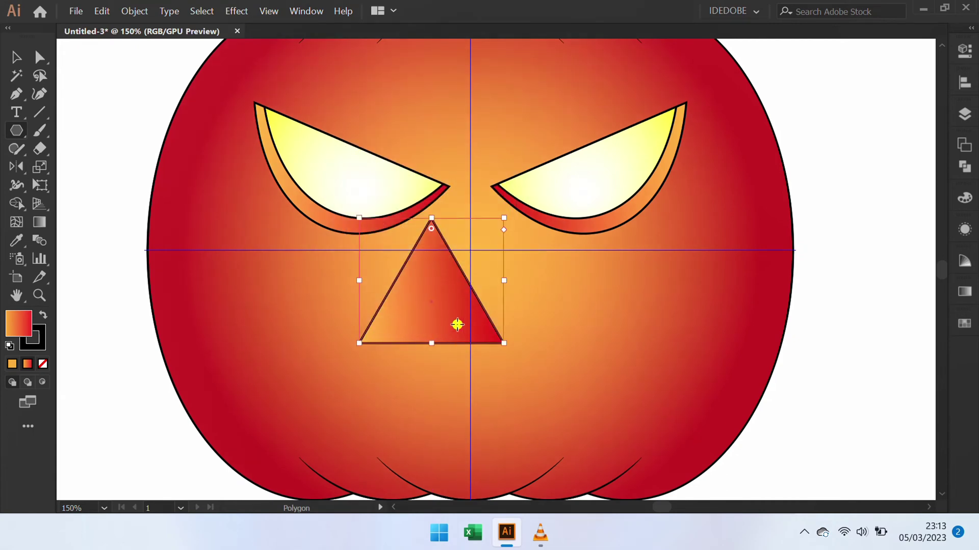
Copy the left eye's yellow-white radial gradient onto the nose triangle and centre the triangle horizontally on the artboard.
{"action": "key", "text": "i"}
{"action": "left_click", "coordinate": [361, 185]}
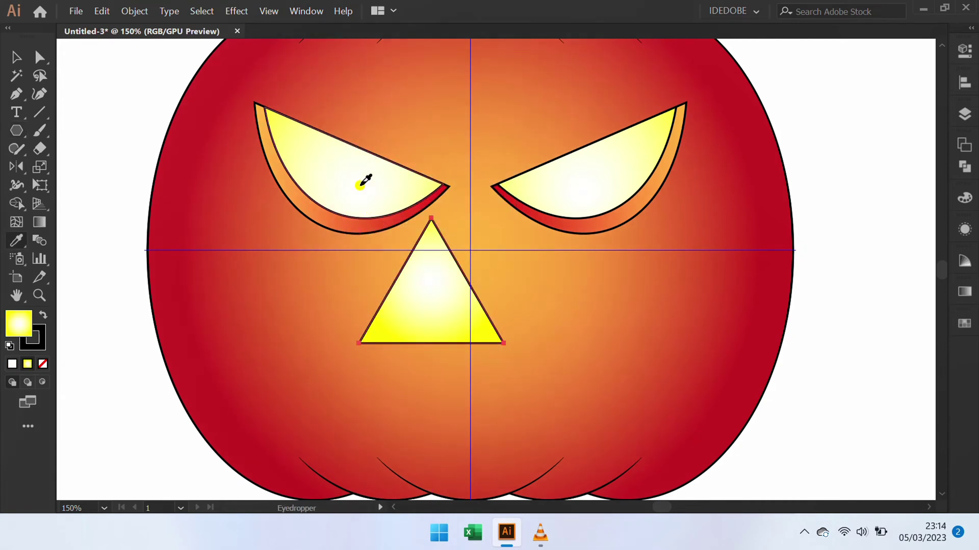
{"action": "key", "text": "v"}
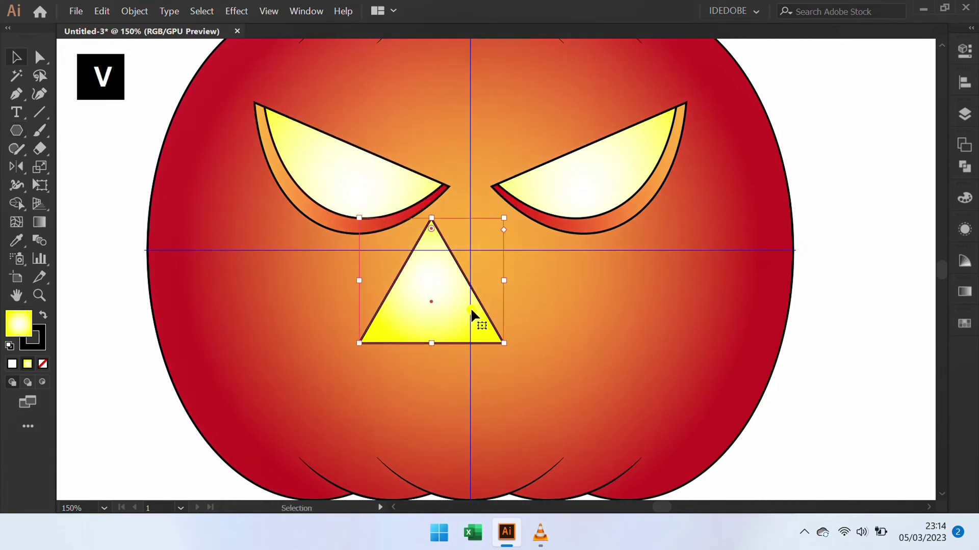
{"action": "left_click", "coordinate": [962, 85]}
{"action": "left_click", "coordinate": [813, 108]}
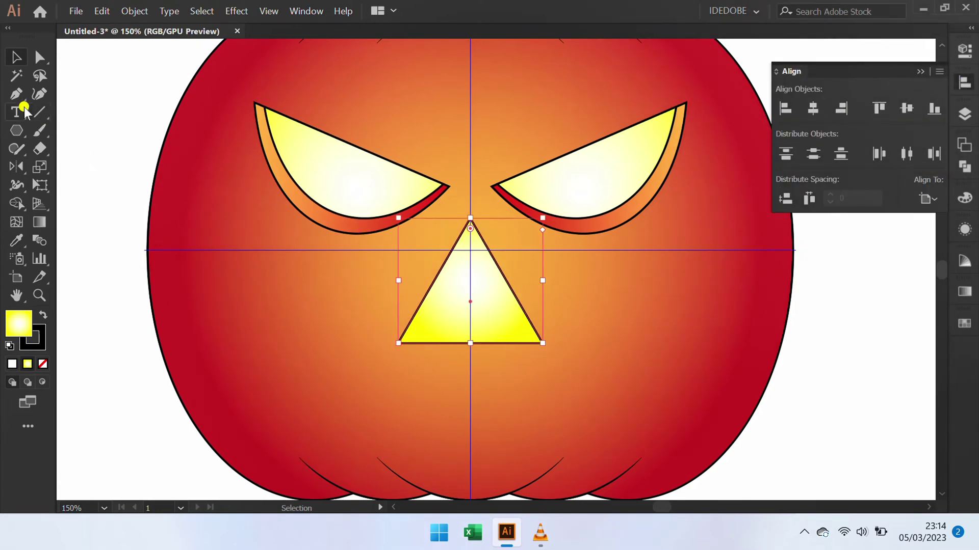
Add an anchor point at the middle of the nose's base and nudge it upward to form a shallow notch.
{"action": "left_click_drag", "start_coordinate": [16, 94], "coordinate": [79, 109]}
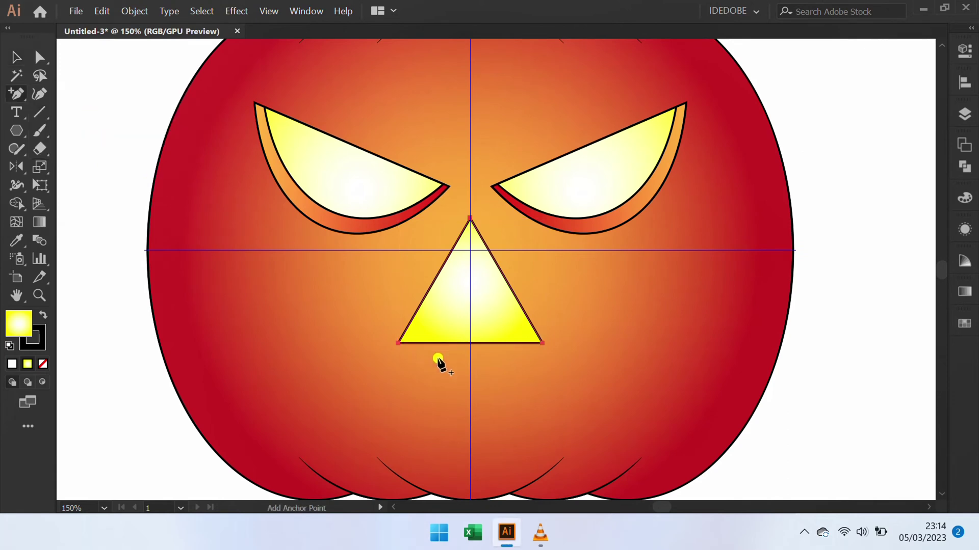
{"action": "left_click", "coordinate": [471, 344]}
{"action": "key", "text": "Up"}
{"action": "key", "text": "Up"}
{"action": "key", "text": "Up"}
{"action": "key", "text": "Up"}
{"action": "key", "text": "Up"}
{"action": "key", "text": "Up"}
{"action": "key", "text": "Up"}
{"action": "key", "text": "Up"}
{"action": "key", "text": "Up"}
{"action": "key", "text": "Up"}
{"action": "key", "text": "Up"}
{"action": "key", "text": "Up"}
{"action": "key", "text": "Up"}
{"action": "key", "text": "v"}
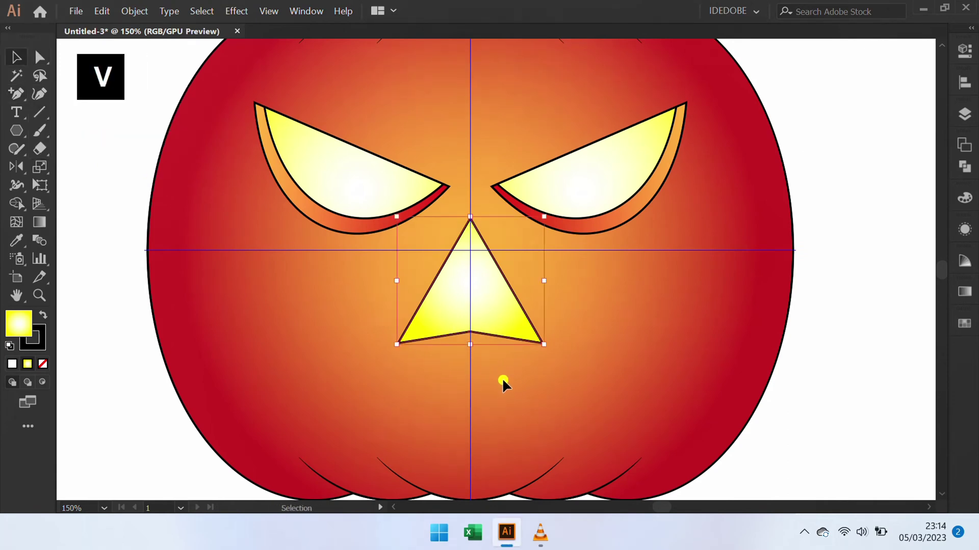
Round the corners of the nose shape as far as the live corners allow.
{"action": "left_click", "coordinate": [502, 378]}
{"action": "left_click", "coordinate": [501, 345]}
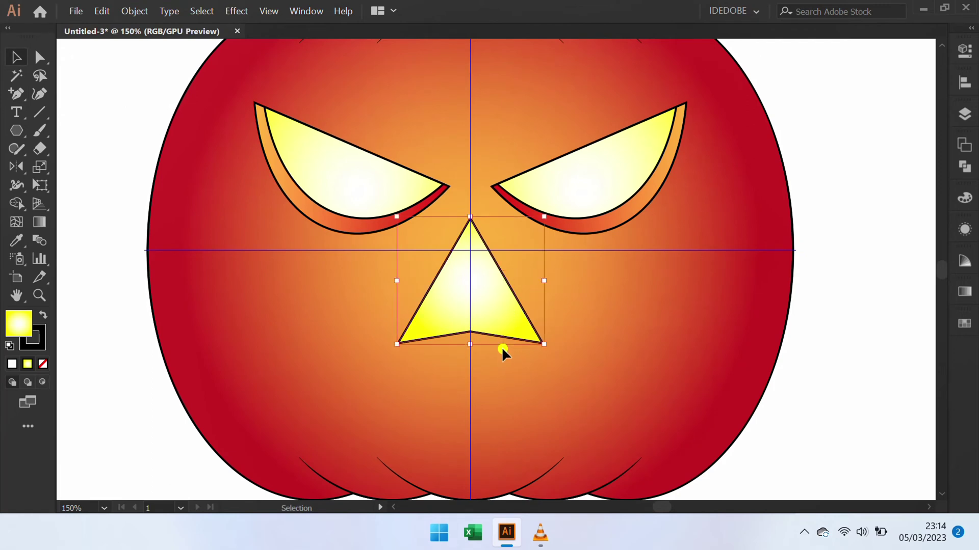
{"action": "key", "text": "a"}
{"action": "left_click_drag", "start_coordinate": [473, 234], "coordinate": [471, 261]}
{"action": "key", "text": "v"}
{"action": "left_click", "coordinate": [441, 383]}
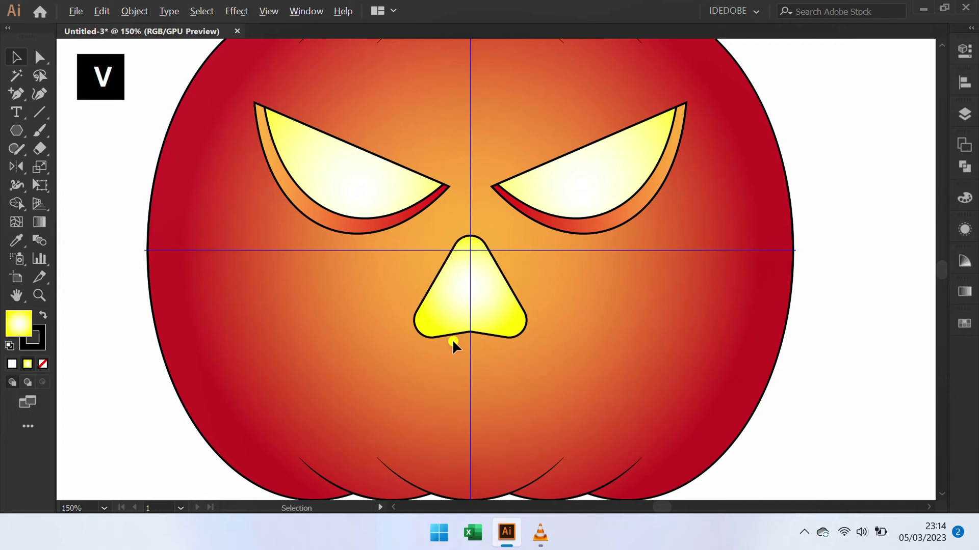
Duplicate the nose shape slightly above the original.
{"action": "scroll", "coordinate": [453, 340], "scroll_direction": "up", "scroll_amount": 3}
{"action": "left_click_drag", "start_coordinate": [647, 171], "coordinate": [586, 257]}
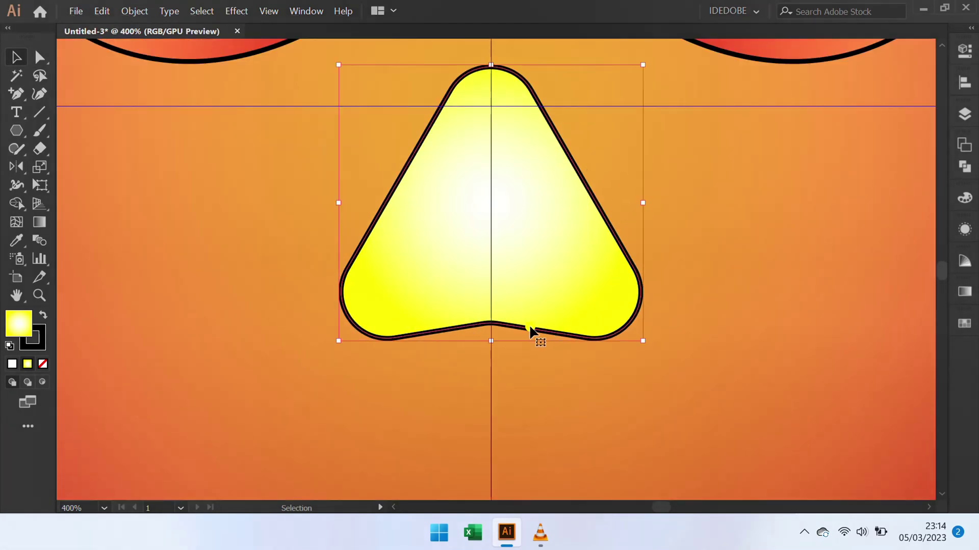
{"action": "left_click_drag", "start_coordinate": [529, 324], "coordinate": [526, 306]}
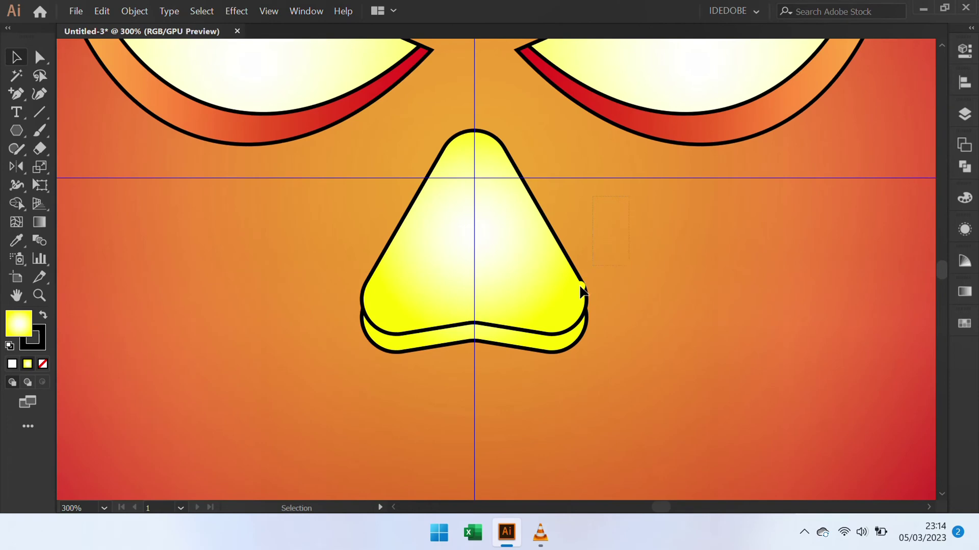
Select both nose shapes and remove the part of the copy outside the original nose with Shape Builder.
{"action": "key", "text": "ctrl+a"}
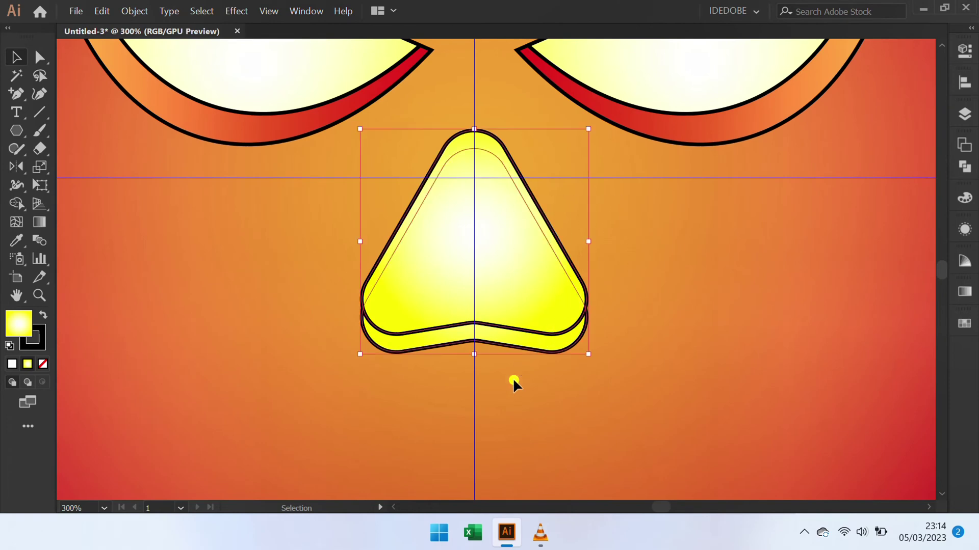
{"action": "key", "text": "shift+m"}
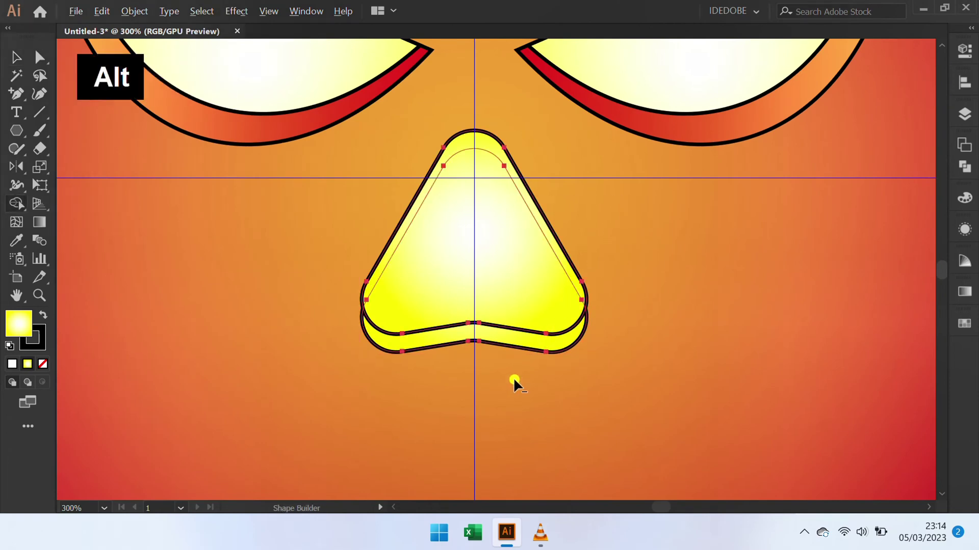
{"action": "left_click", "coordinate": [460, 135], "text": "alt"}
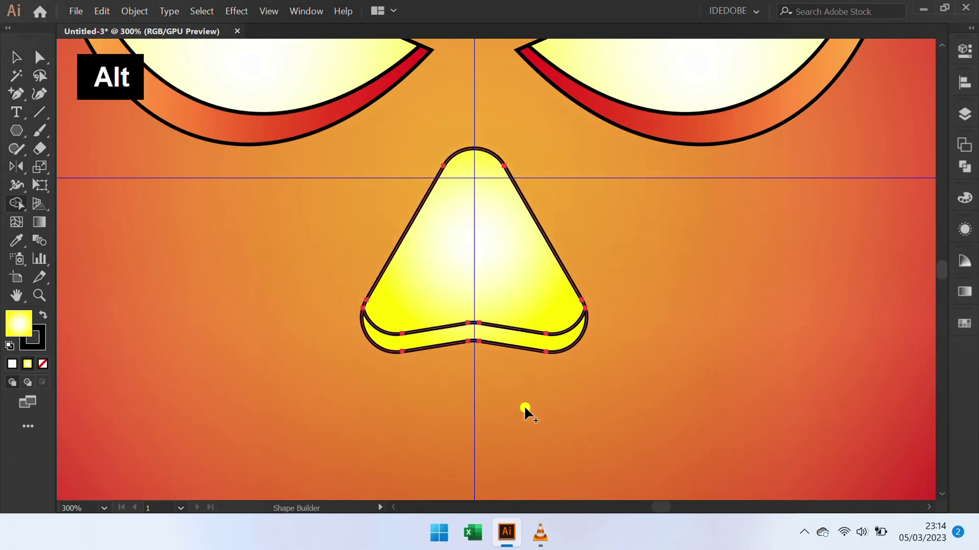
{"action": "key", "text": "v"}
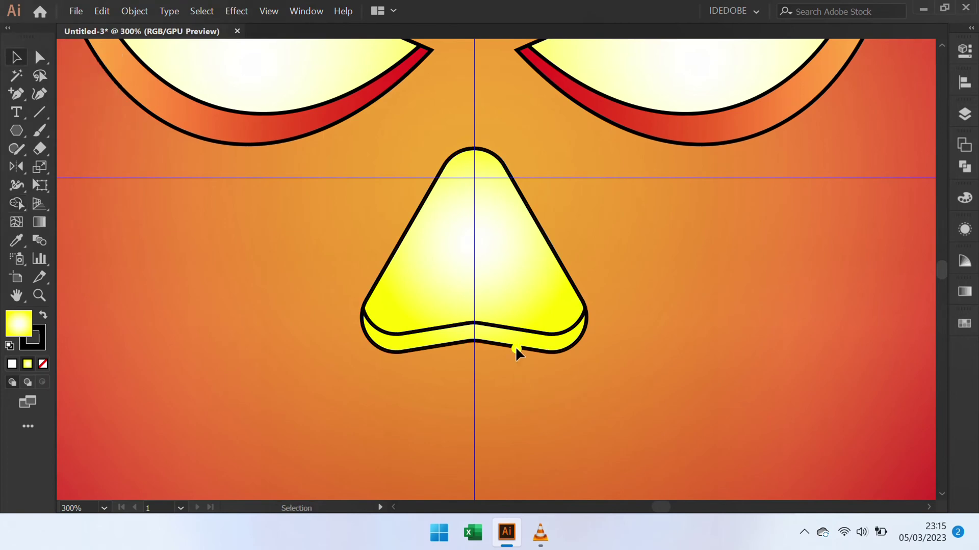
Fill the rim below the nose with the orange-to-red gradient sampled from the left eye's rim.
{"action": "left_click", "coordinate": [517, 348]}
{"action": "key", "text": "i"}
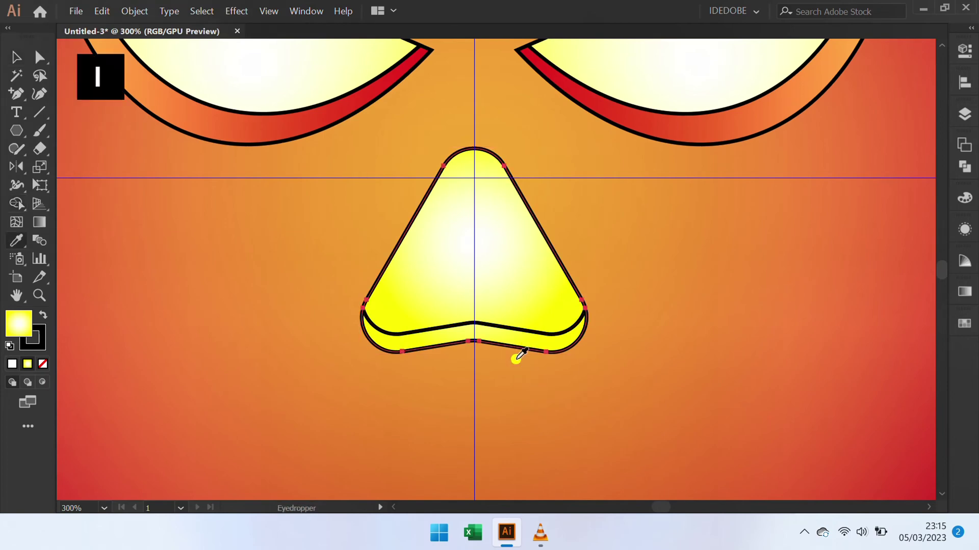
{"action": "left_click", "coordinate": [289, 157]}
{"action": "key", "text": "v"}
{"action": "left_click", "coordinate": [339, 365]}
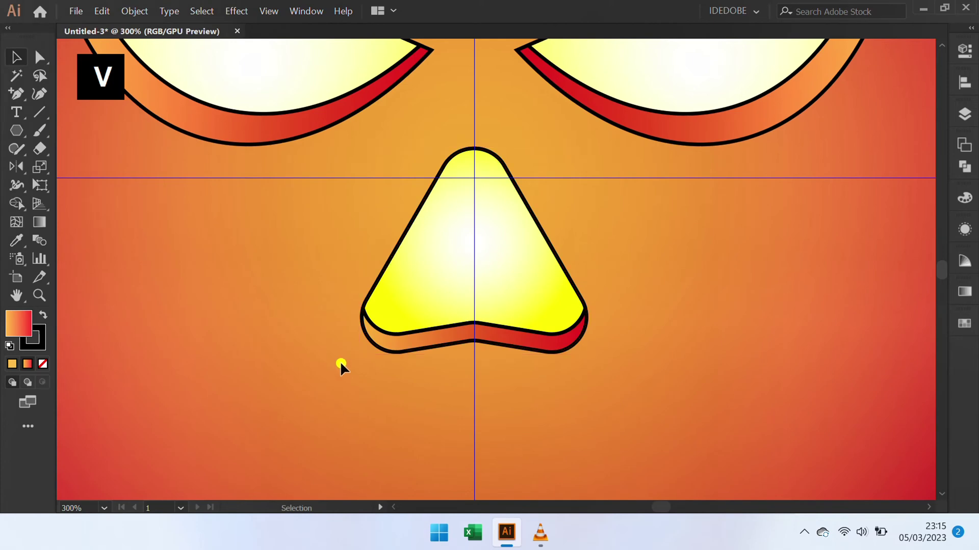
Draw a straight line along the horizontal guide, slightly narrower than the pumpkin, and centre it horizontally on the artboard.
{"action": "key", "text": "ctrl+minus"}
{"action": "key", "text": "ctrl+minus"}
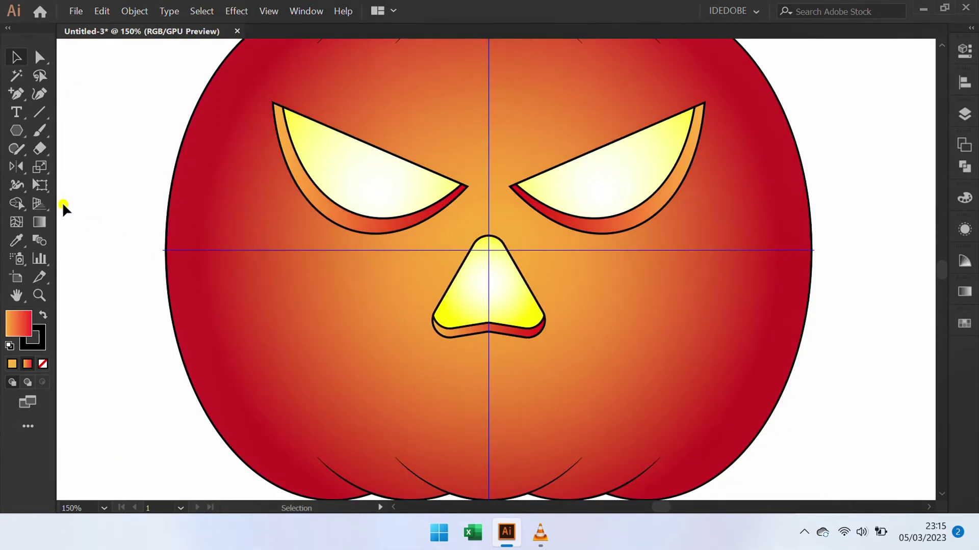
{"action": "right_click", "coordinate": [39, 112]}
{"action": "left_click", "coordinate": [102, 111]}
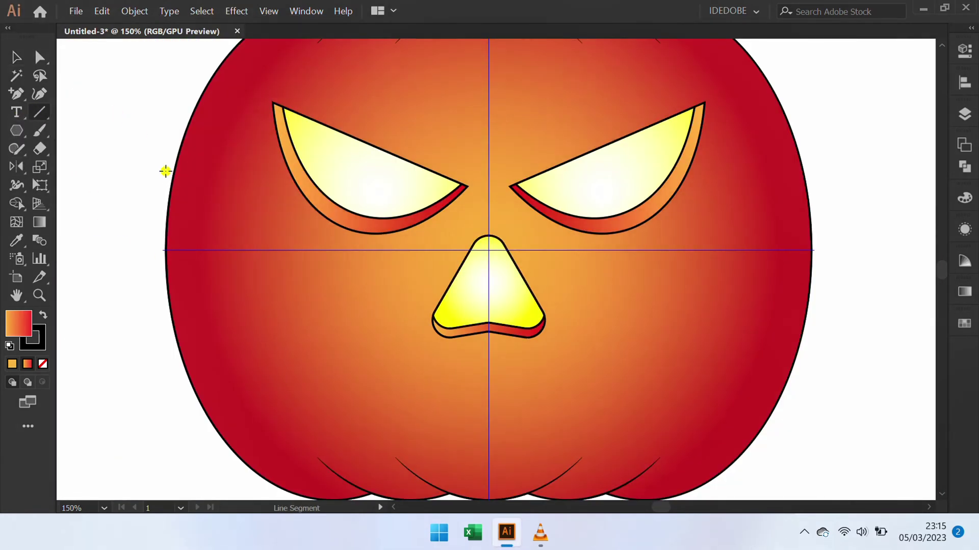
{"action": "left_click_drag", "start_coordinate": [164, 250], "coordinate": [761, 251]}
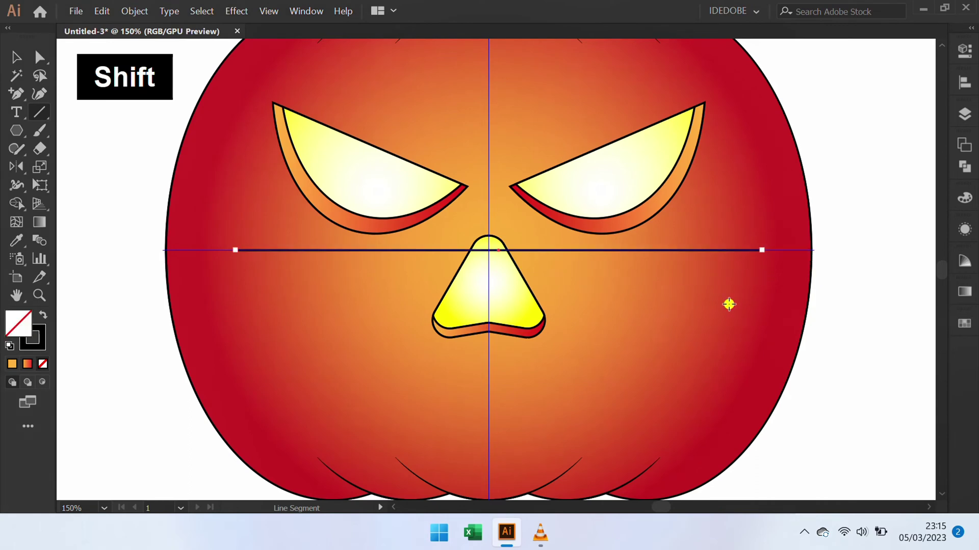
{"action": "left_click", "coordinate": [964, 82]}
{"action": "left_click", "coordinate": [813, 108]}
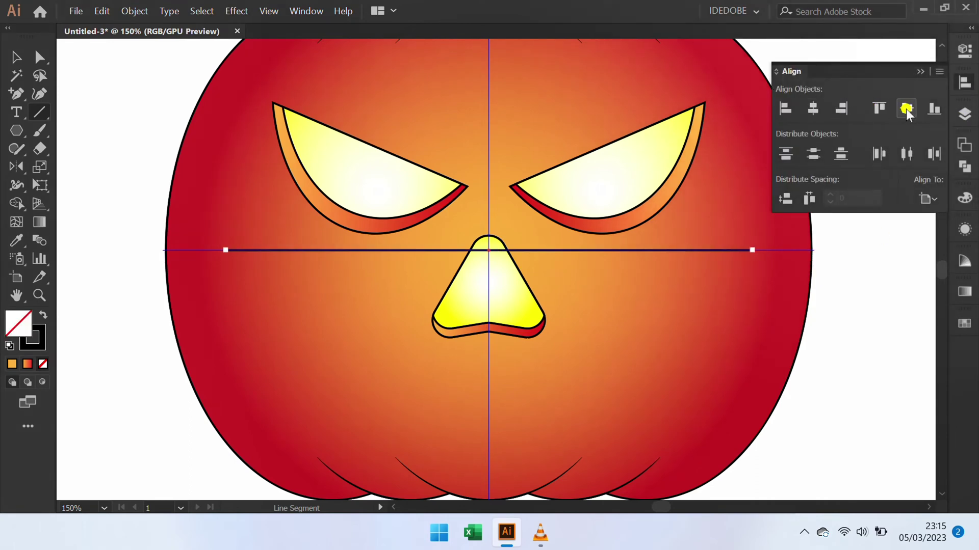
{"action": "left_click", "coordinate": [920, 71]}
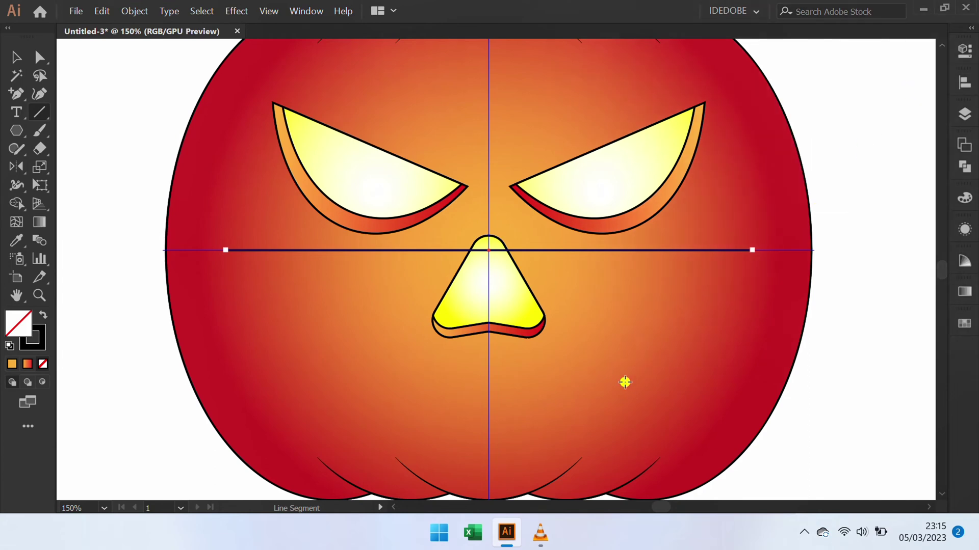
Bend the middle of the horizontal line downward into a wide smile curve below the nose.
{"action": "key", "text": "p"}
{"action": "key", "text": "alt"}
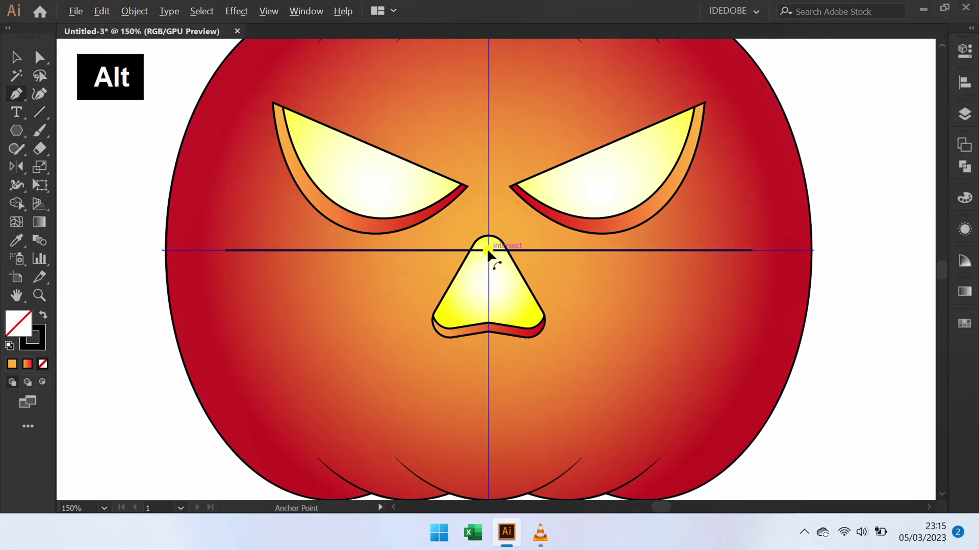
{"action": "left_click_drag", "start_coordinate": [487, 250], "coordinate": [489, 406]}
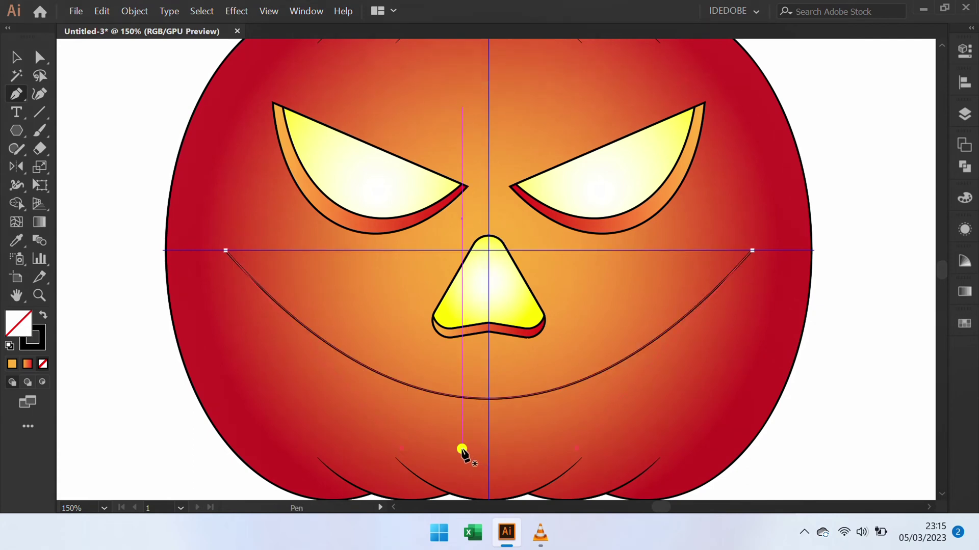
{"action": "key", "text": "v"}
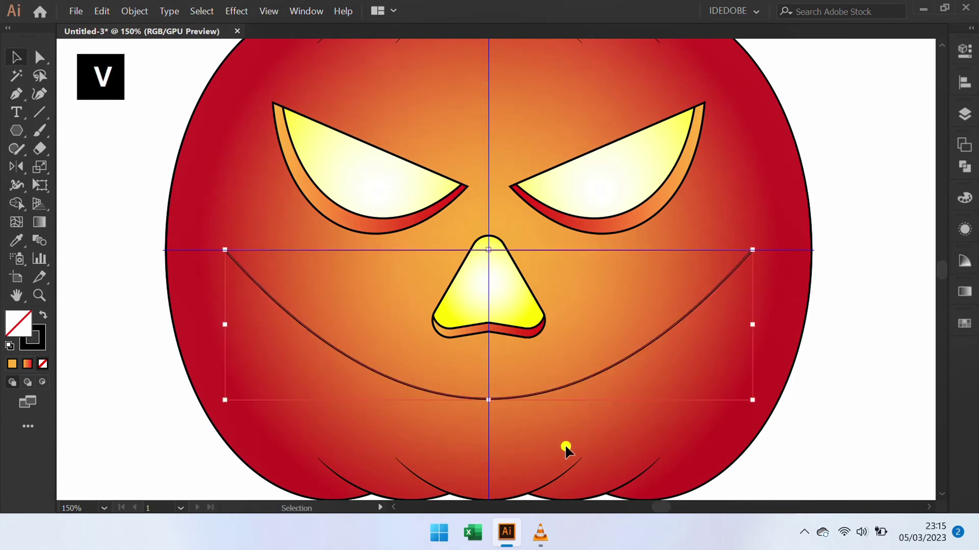
Apply a Zig Zag effect to the smile curve with 10 pt absolute size, 11 ridges per segment and corner points.
{"action": "left_click", "coordinate": [566, 448]}
{"action": "left_click", "coordinate": [633, 388]}
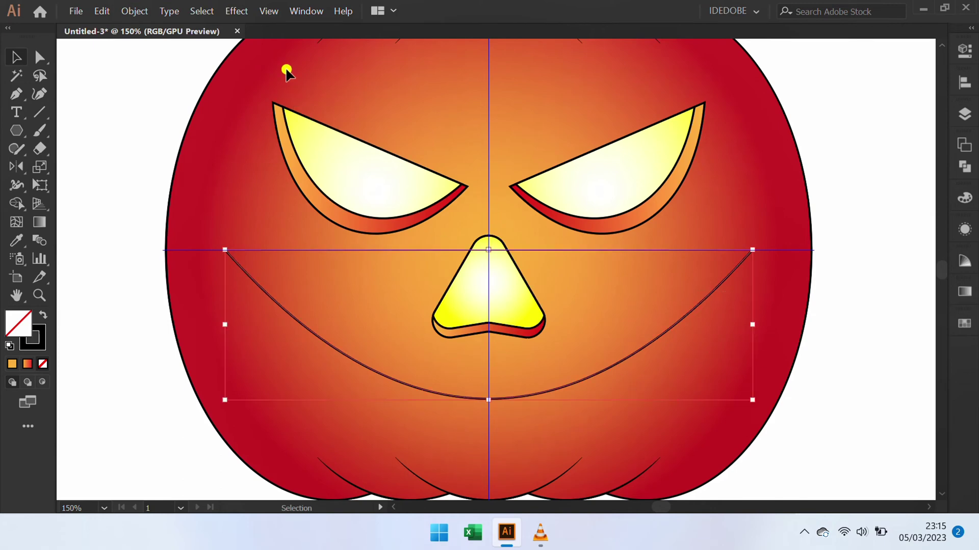
{"action": "left_click", "coordinate": [236, 11]}
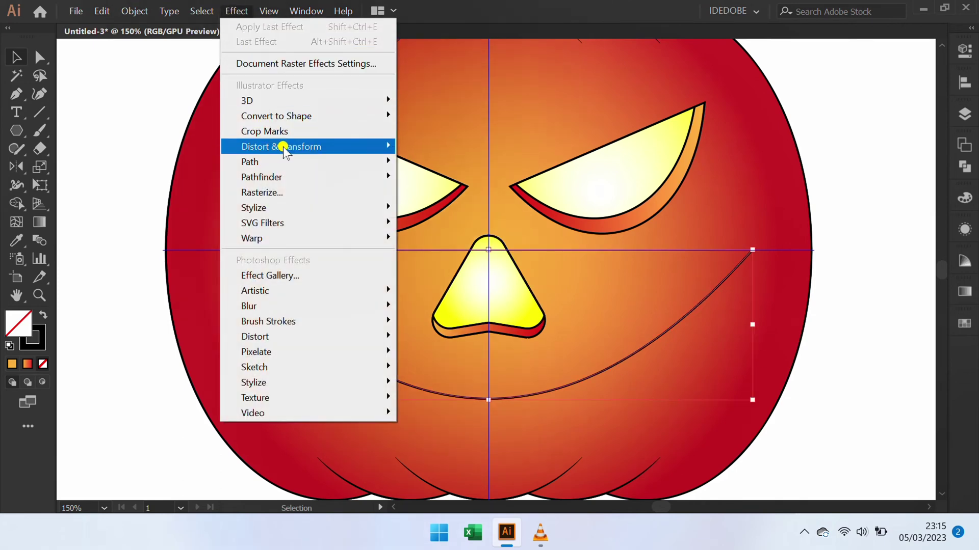
{"action": "mouse_move", "coordinate": [288, 147]}
{"action": "left_click", "coordinate": [455, 254]}
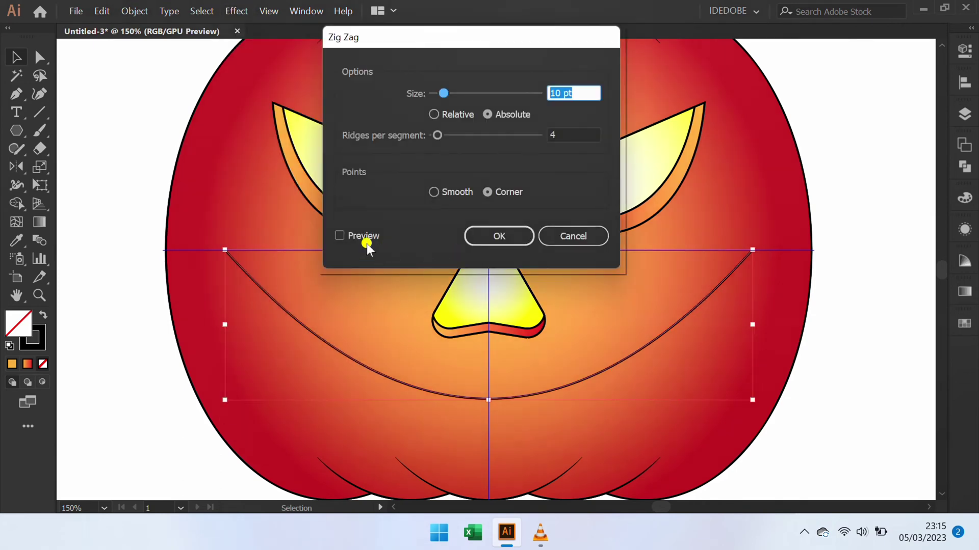
{"action": "left_click", "coordinate": [339, 235]}
{"action": "left_click", "coordinate": [553, 135]}
{"action": "key", "text": "Up"}
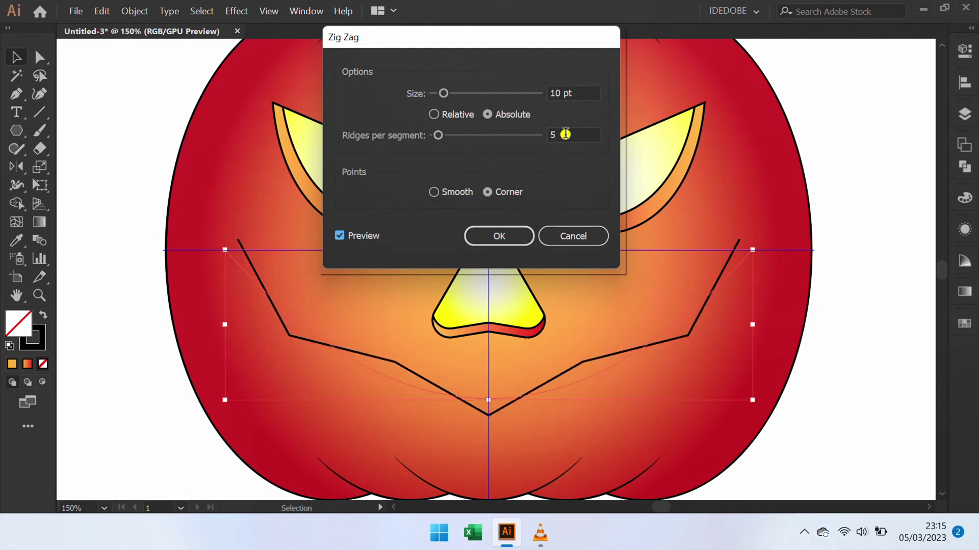
{"action": "key", "text": "Up"}
{"action": "key", "text": "Up"}
{"action": "key", "text": "Up"}
{"action": "key", "text": "Up"}
{"action": "key", "text": "Up"}
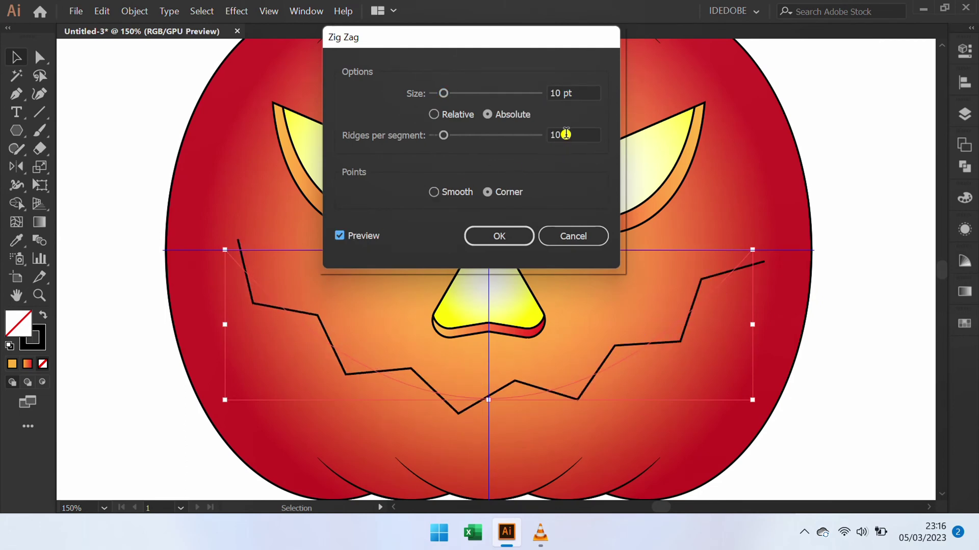
{"action": "key", "text": "Up"}
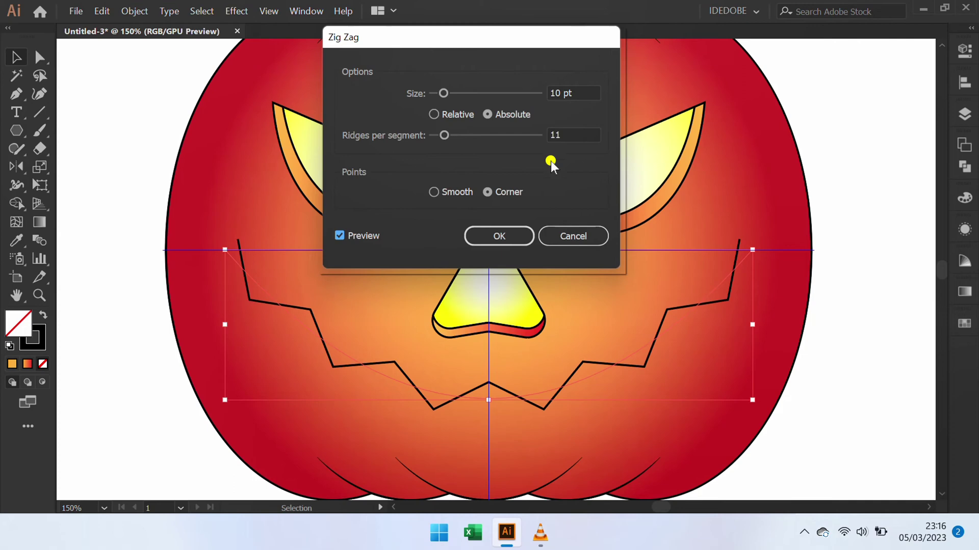
{"action": "left_click", "coordinate": [509, 235]}
Give the zigzag mouth line the width profile that tapers at both ends and thicken its stroke to slightly over 21 pt.
{"action": "left_click", "coordinate": [953, 51]}
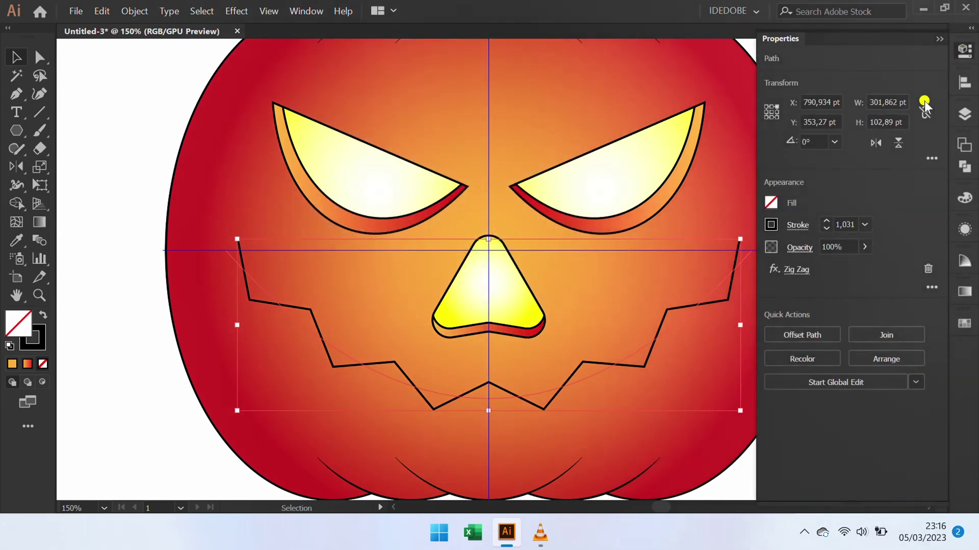
{"action": "left_click", "coordinate": [810, 225]}
{"action": "left_click", "coordinate": [758, 463]}
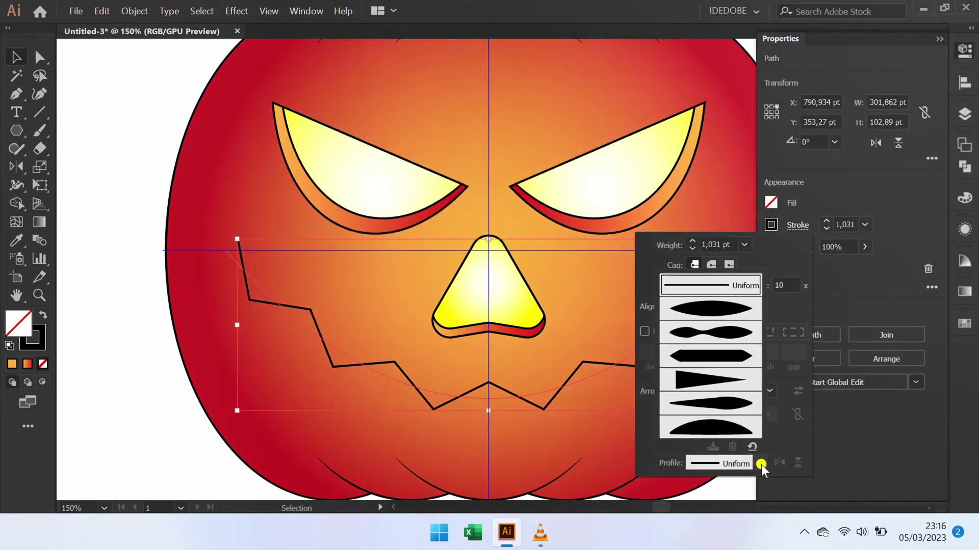
{"action": "left_click", "coordinate": [710, 322]}
{"action": "type", "text": "9"}
{"action": "key", "text": "Return"}
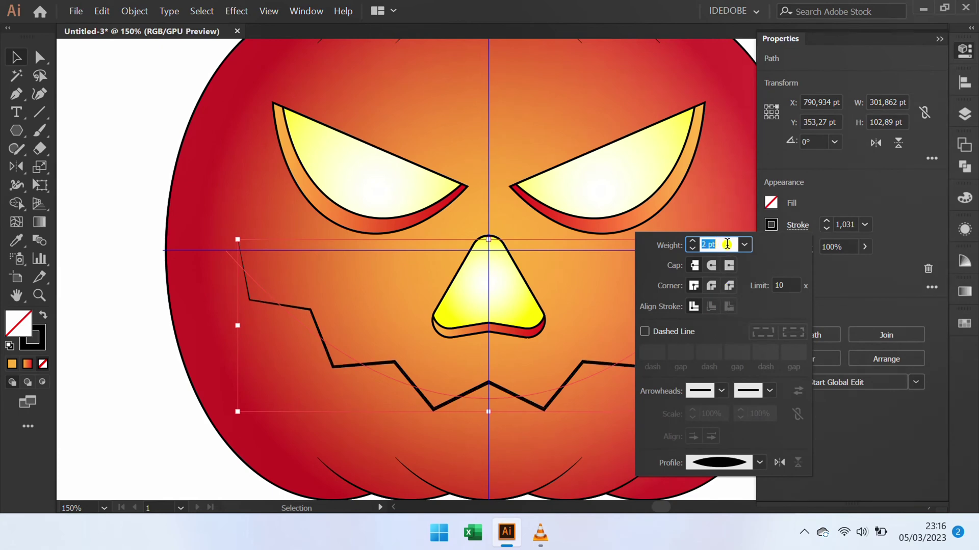
{"action": "key", "text": "Up"}
{"action": "key", "text": "Up"}
{"action": "key", "text": "Up"}
{"action": "key", "text": "Up"}
{"action": "key", "text": "Up"}
{"action": "key", "text": "Up"}
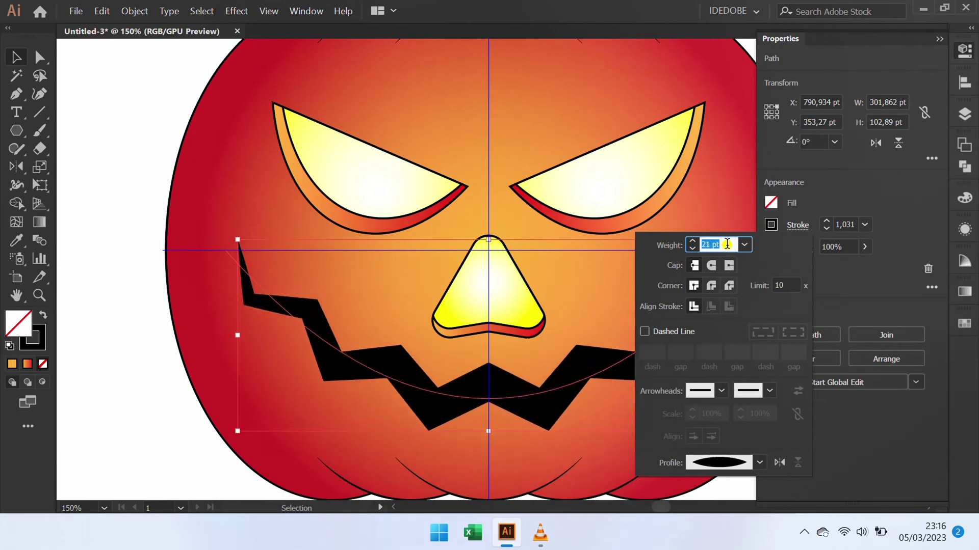
Expand the appearance of the zigzag mouth line into a filled shape.
{"action": "left_click", "coordinate": [484, 379]}
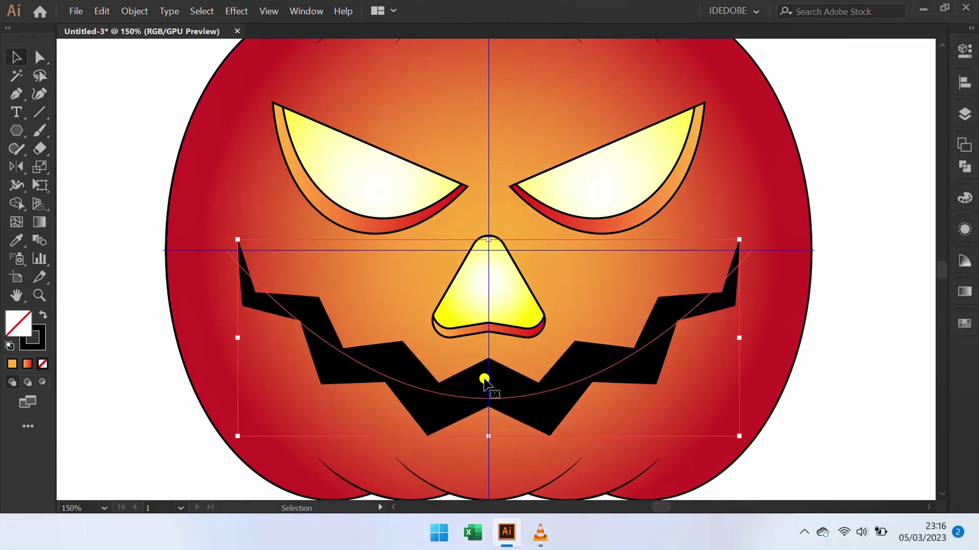
{"action": "left_click", "coordinate": [134, 11]}
{"action": "left_click", "coordinate": [238, 195]}
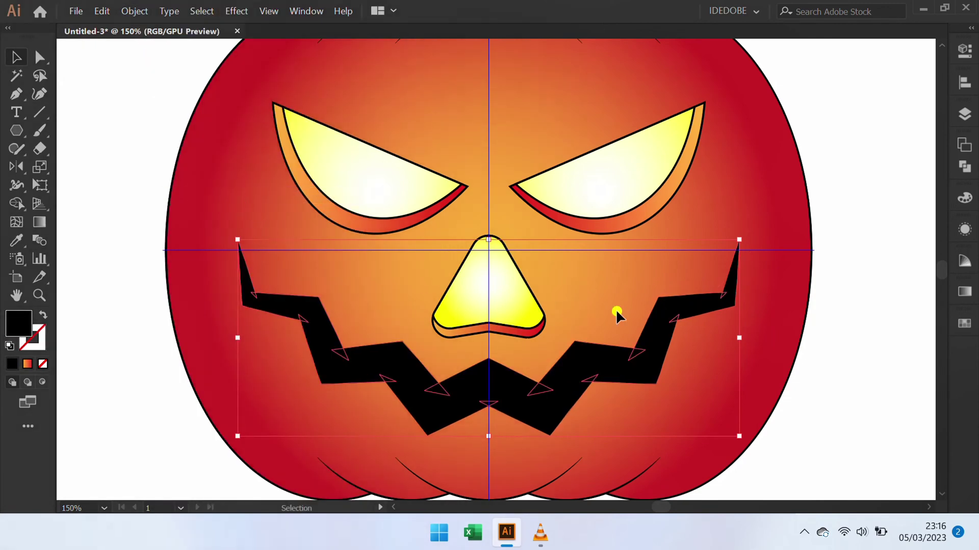
Unite the overlapping pieces of the zigzag mouth and fill it with the nose's yellow-white gradient and black outline.
{"action": "left_click", "coordinate": [963, 167]}
{"action": "left_click", "coordinate": [785, 170]}
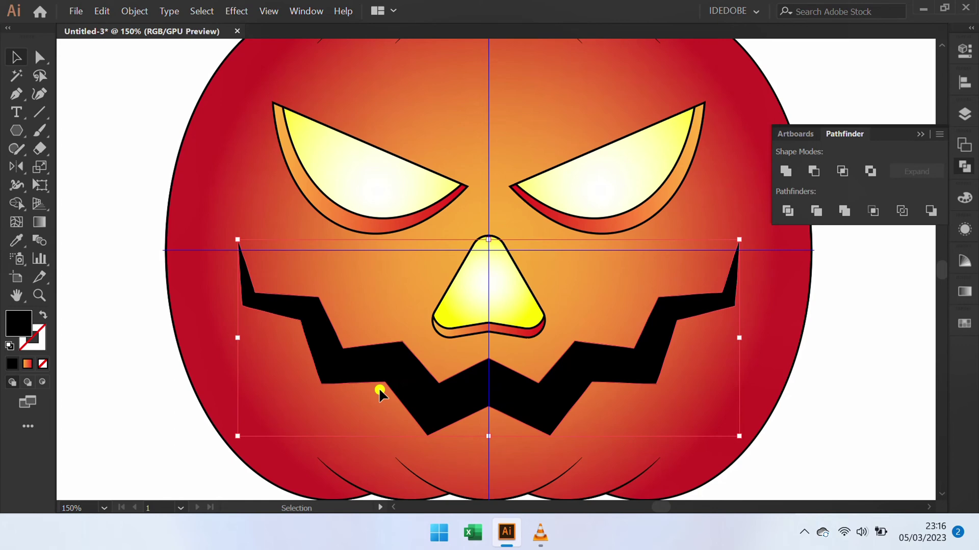
{"action": "key", "text": "i"}
{"action": "left_click", "coordinate": [465, 290]}
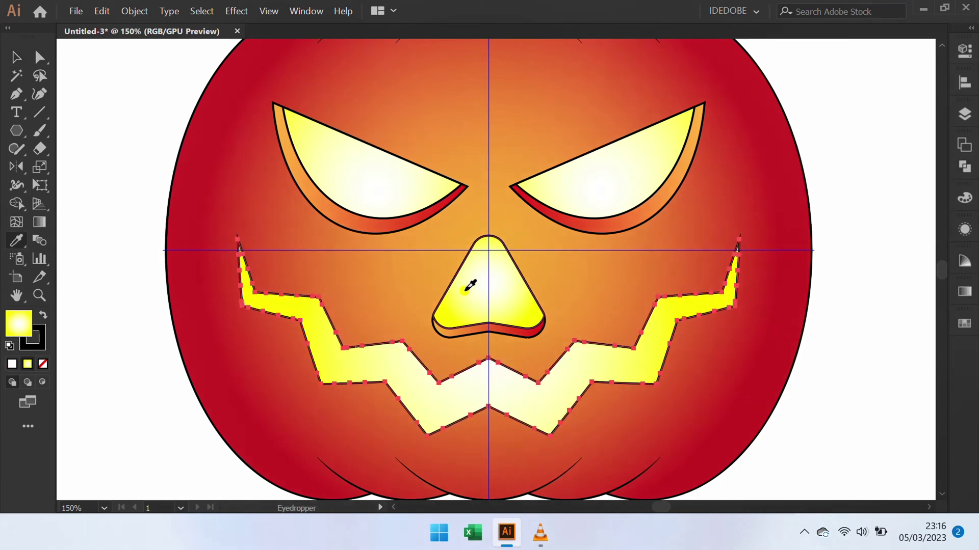
{"action": "key", "text": "v"}
Duplicate the zigzag mouth slightly upward and trim away the part above the original outline with the Shape Builder.
{"action": "scroll", "coordinate": [405, 444], "scroll_direction": "up", "scroll_amount": 2}
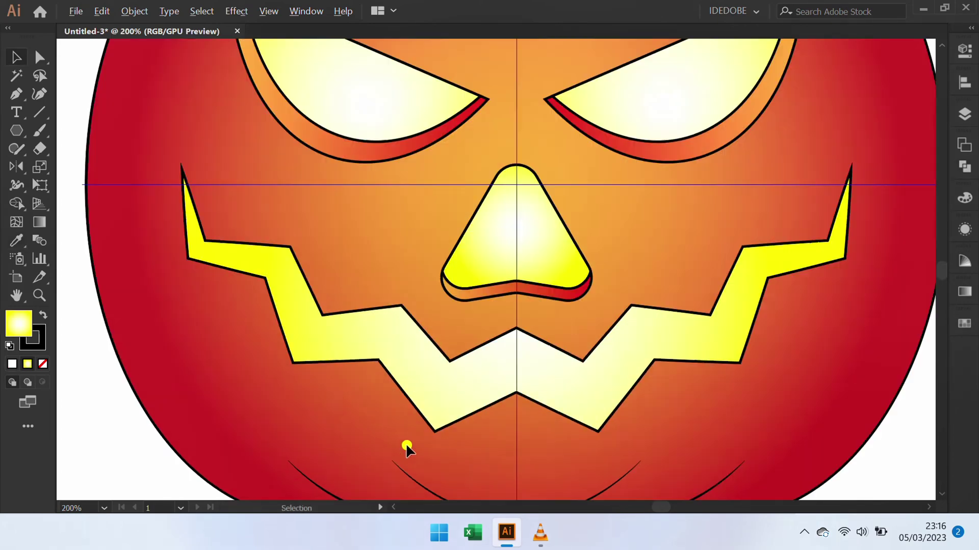
{"action": "left_click", "coordinate": [457, 331]}
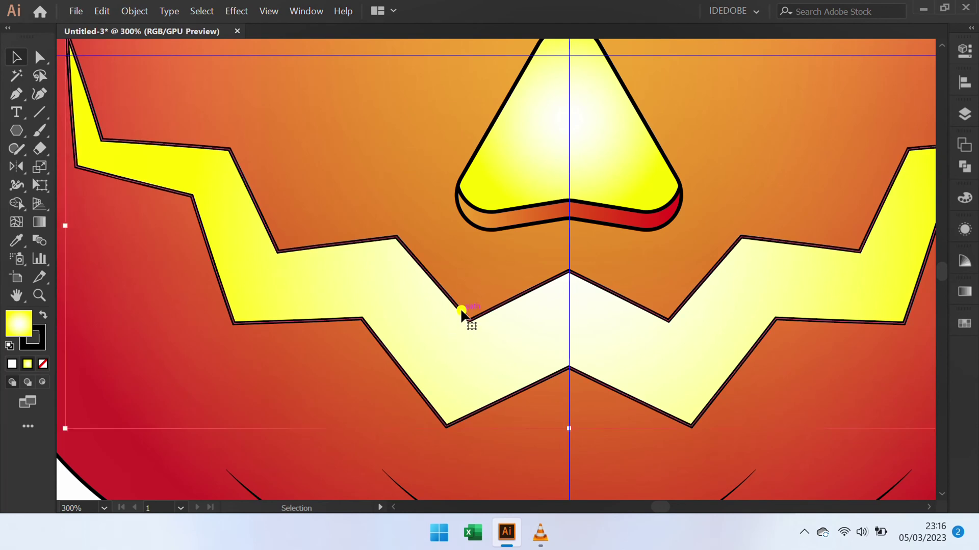
{"action": "left_click_drag", "start_coordinate": [459, 310], "coordinate": [459, 287]}
{"action": "key", "text": "ctrl+shift+a"}
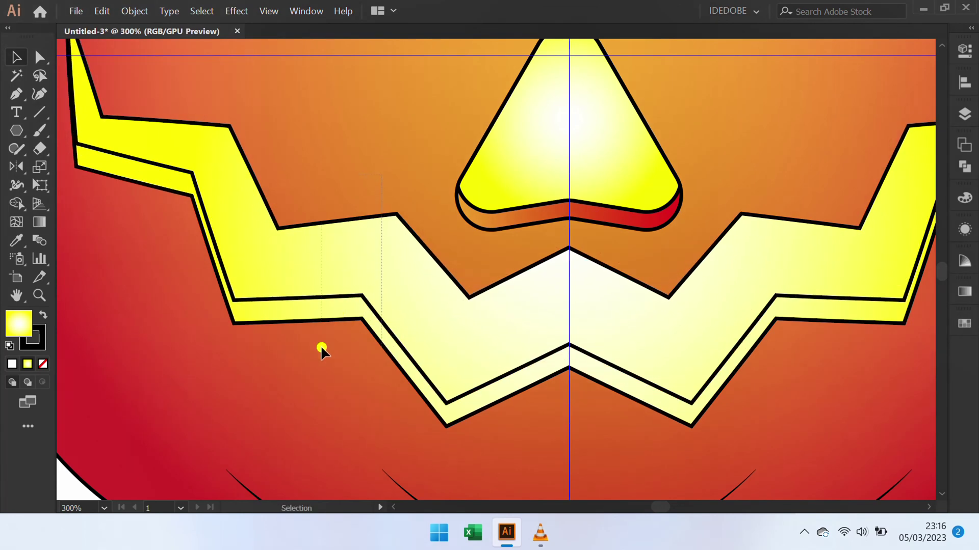
{"action": "key", "text": "ctrl+z"}
{"action": "key", "text": "shift+m"}
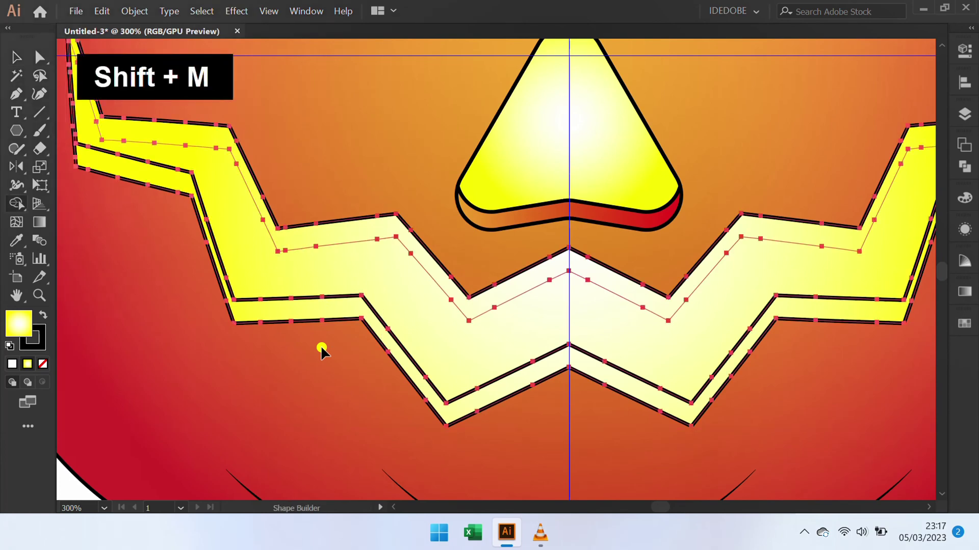
{"action": "left_click", "coordinate": [366, 227], "text": "alt"}
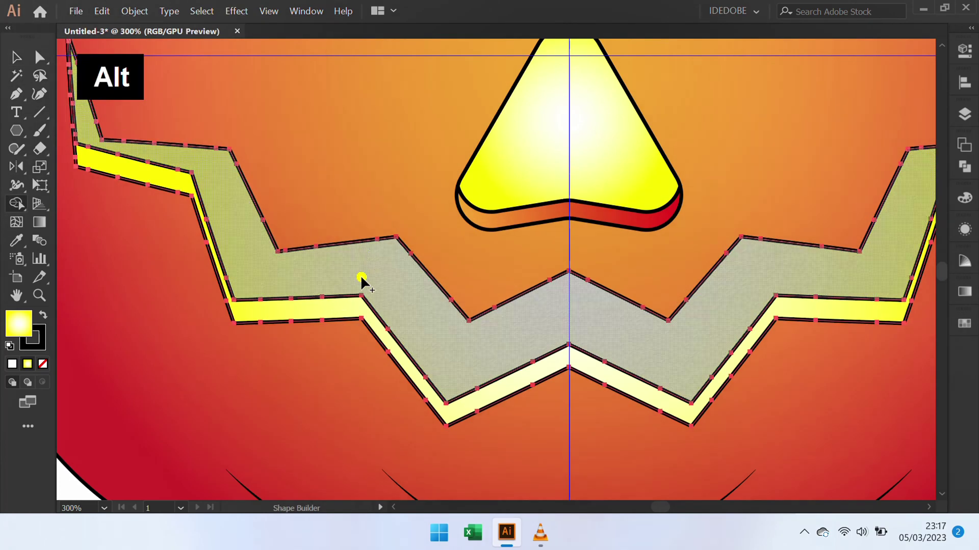
Fill the strip along the mouth's lower edge with the orange-to-red gradient sampled from the pumpkin artwork.
{"action": "key", "text": "v"}
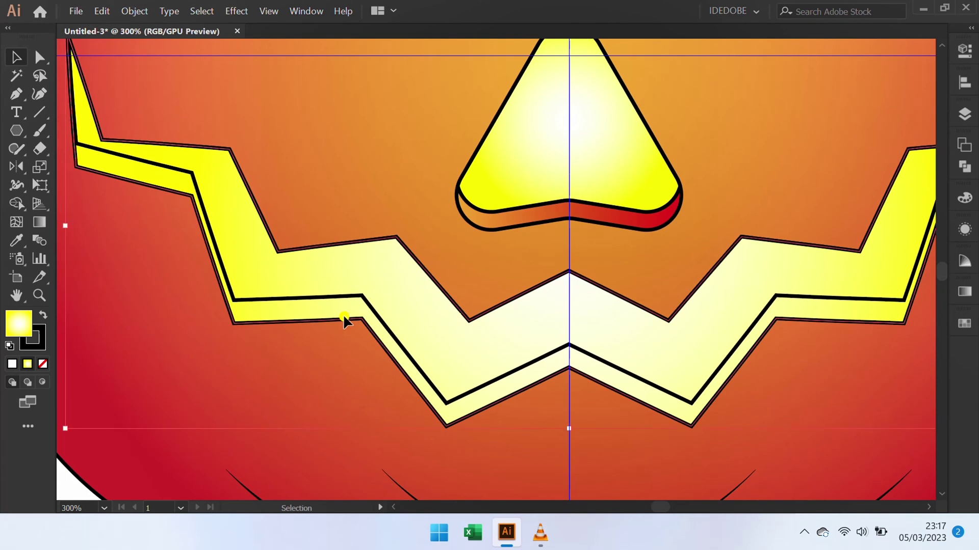
{"action": "key", "text": "i"}
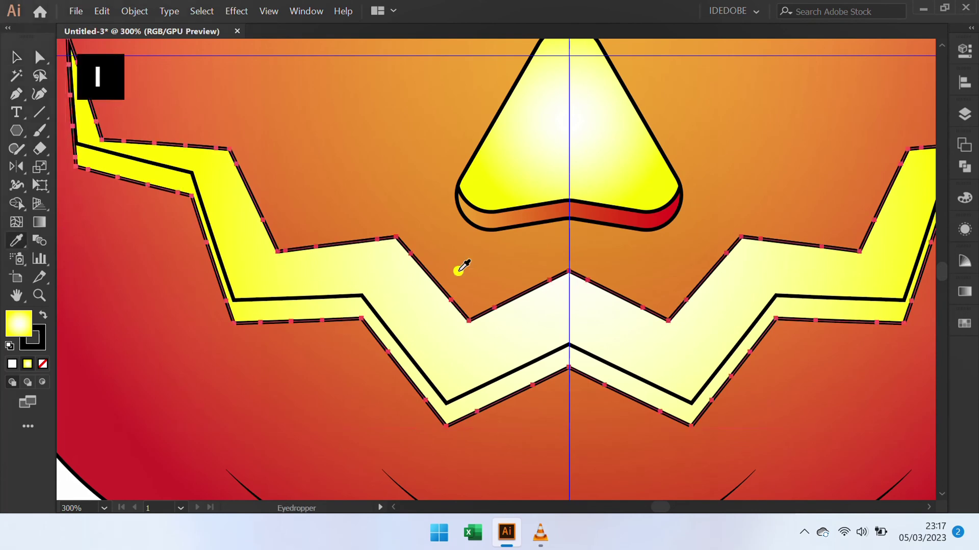
{"action": "left_click", "coordinate": [526, 219]}
{"action": "key", "text": "v"}
{"action": "key", "text": "ctrl+1"}
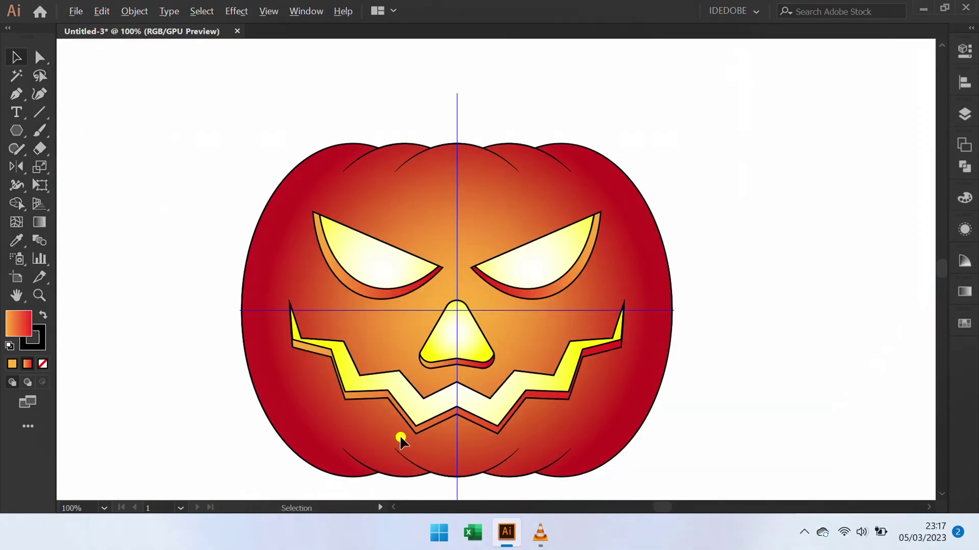
Remove the stroke from all the eye, nose and mouth shapes.
{"action": "left_click_drag", "start_coordinate": [624, 221], "coordinate": [331, 423]}
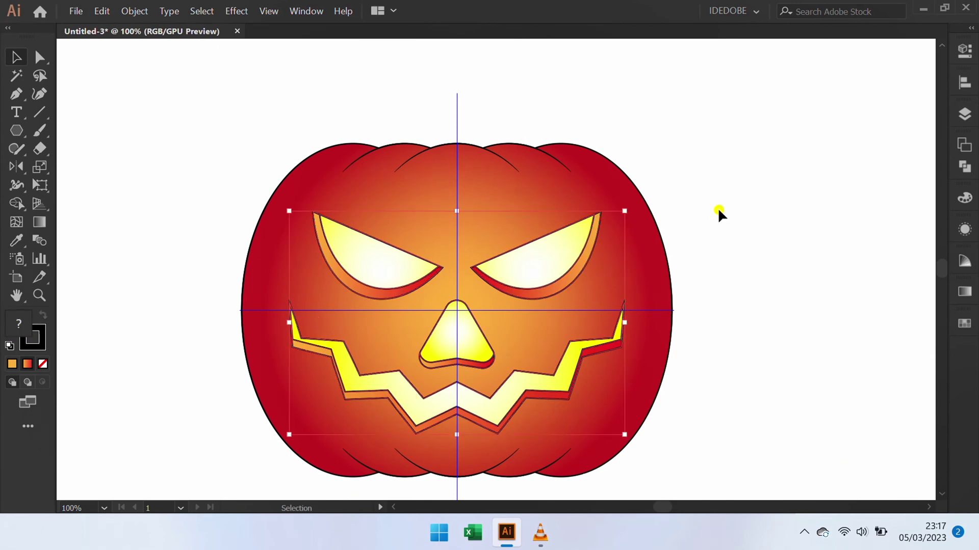
{"action": "left_click", "coordinate": [964, 50]}
{"action": "left_click", "coordinate": [771, 224]}
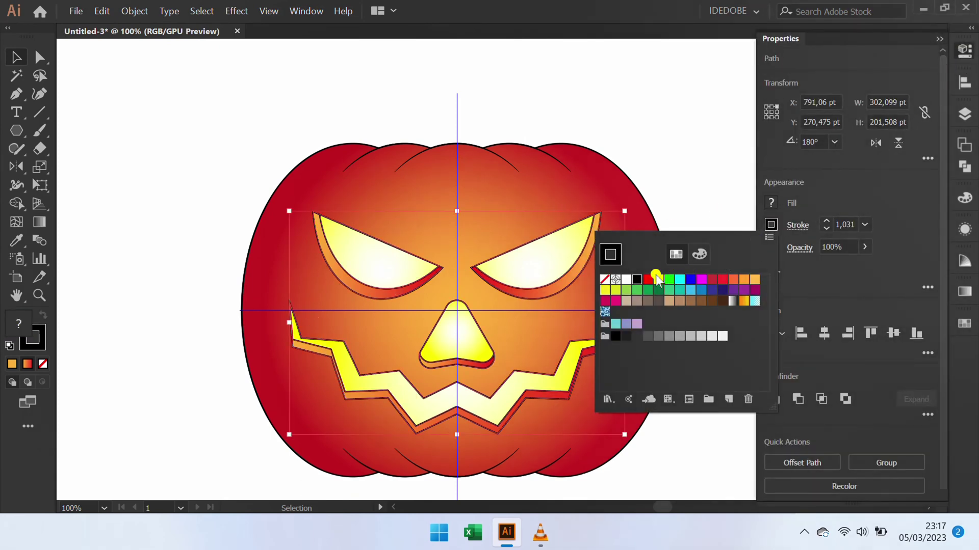
{"action": "left_click", "coordinate": [604, 279]}
{"action": "left_click", "coordinate": [484, 186]}
{"action": "left_click", "coordinate": [484, 184]}
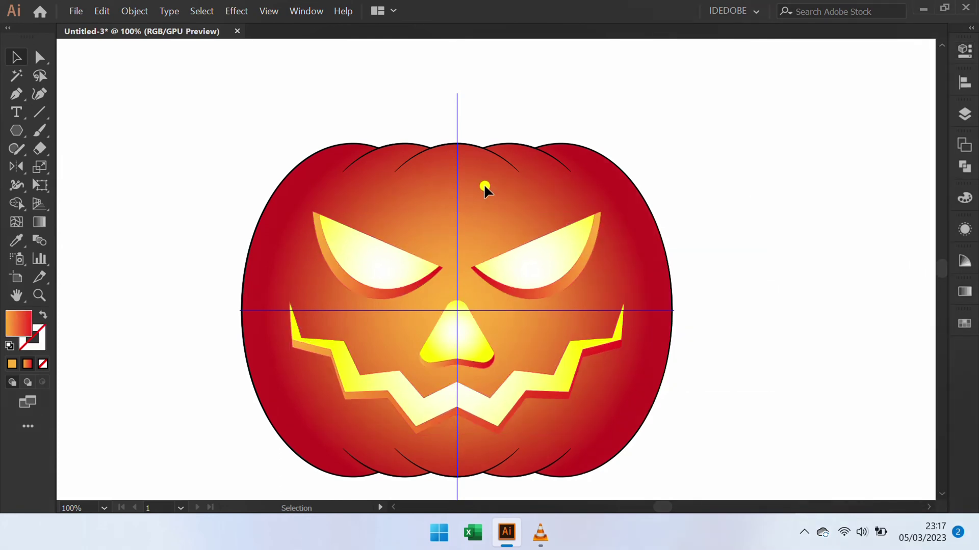
Draw a closed four-sided stem leaning right above the pumpkin's top centre, about 37 pt wide at its base, with the Pen tool.
{"action": "scroll", "coordinate": [457, 398], "scroll_direction": "up", "scroll_amount": 3}
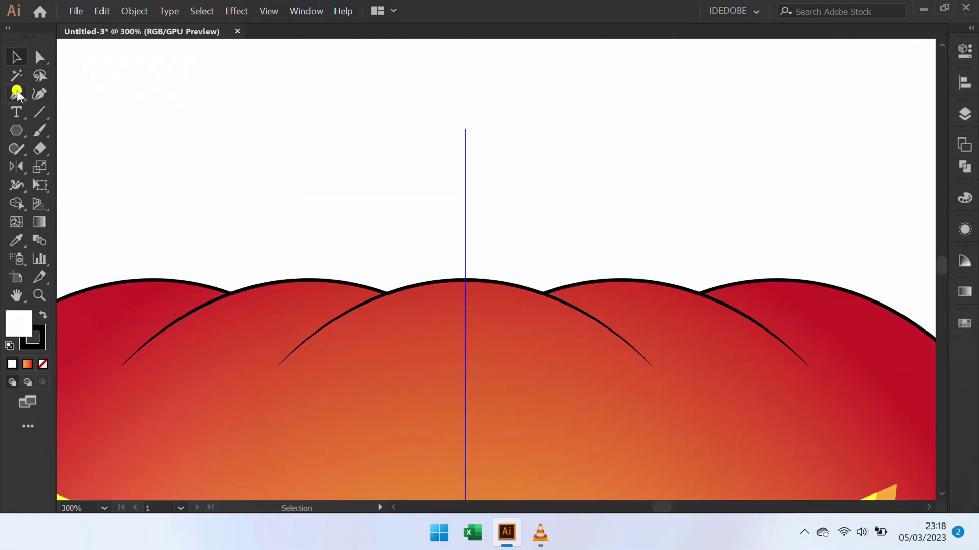
{"action": "left_click_drag", "start_coordinate": [17, 94], "coordinate": [71, 95]}
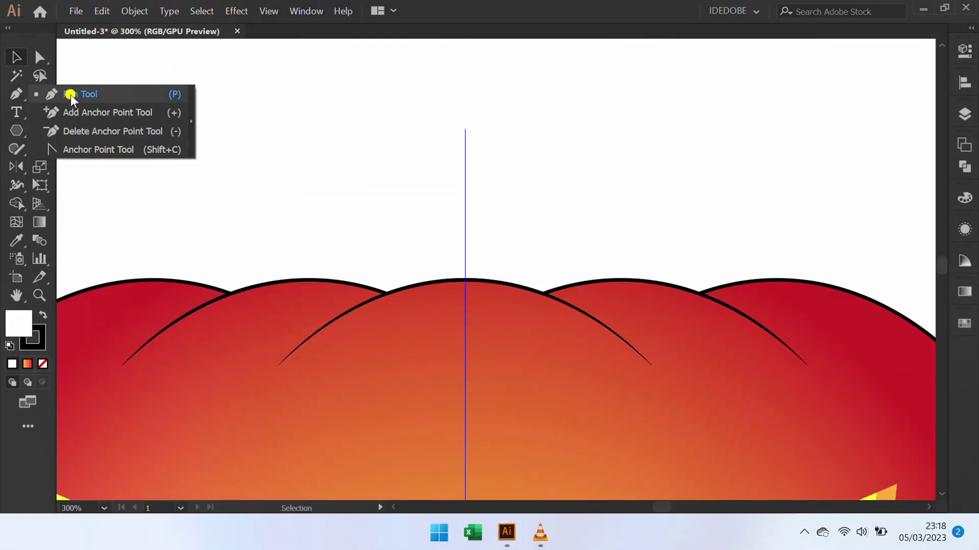
{"action": "left_click", "coordinate": [405, 317]}
{"action": "left_click", "coordinate": [476, 67]}
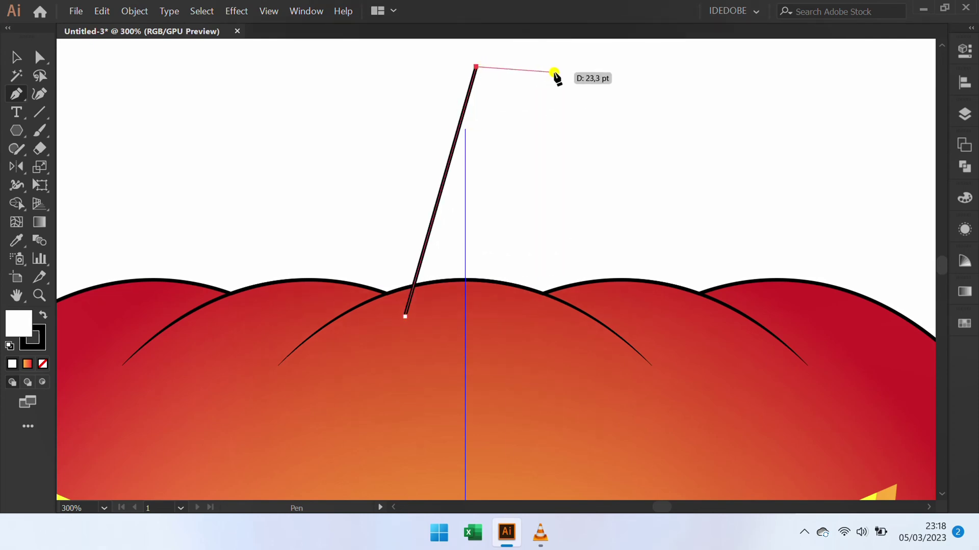
{"action": "left_click", "coordinate": [558, 73]}
{"action": "left_click", "coordinate": [525, 333]}
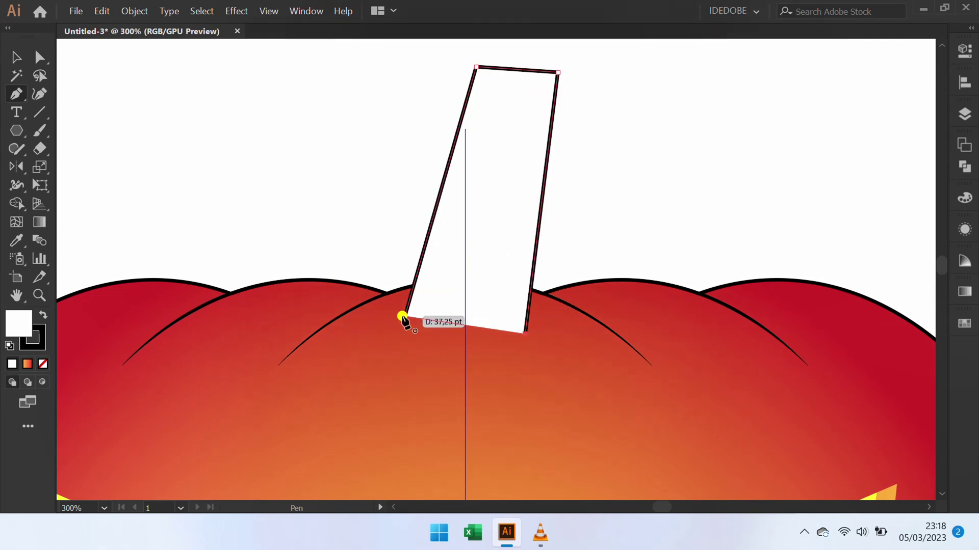
{"action": "left_click", "coordinate": [404, 317]}
Bend both long sides of the stem leftward into smooth curves.
{"action": "key", "text": "alt"}
{"action": "left_click_drag", "start_coordinate": [446, 164], "coordinate": [428, 165]}
{"action": "left_click_drag", "start_coordinate": [542, 196], "coordinate": [524, 195]}
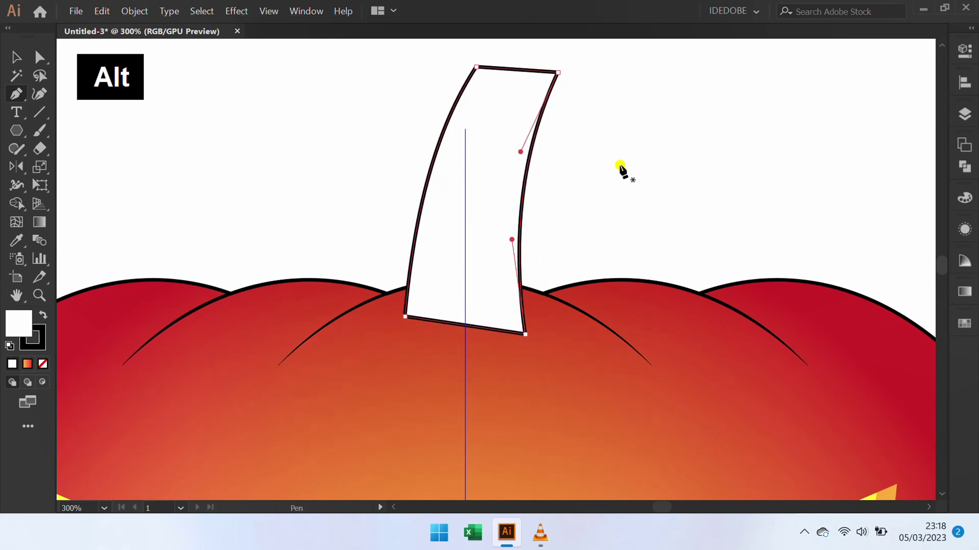
{"action": "key", "text": "v"}
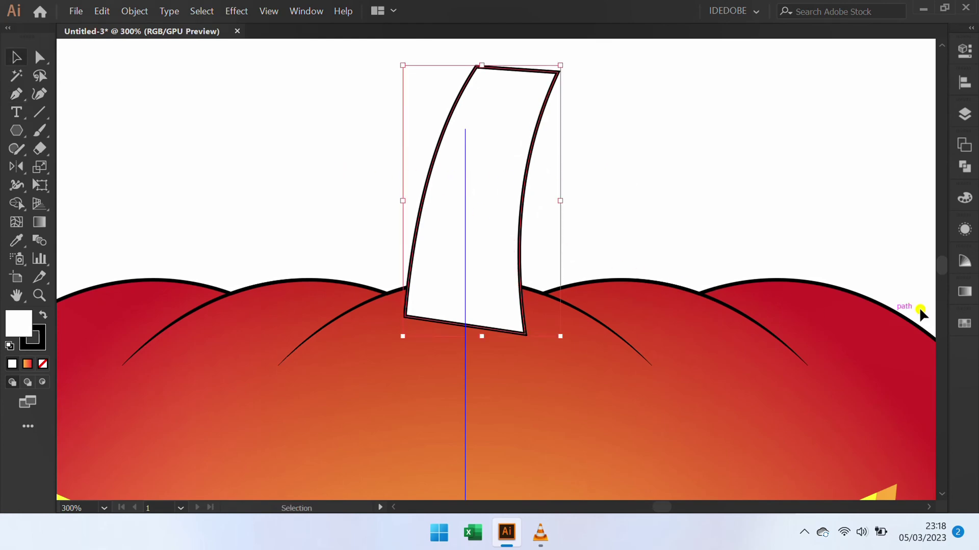
Fill the stem with a linear gradient running from light brown on the left to black on the right.
{"action": "left_click", "coordinate": [964, 292]}
{"action": "left_click", "coordinate": [788, 305]}
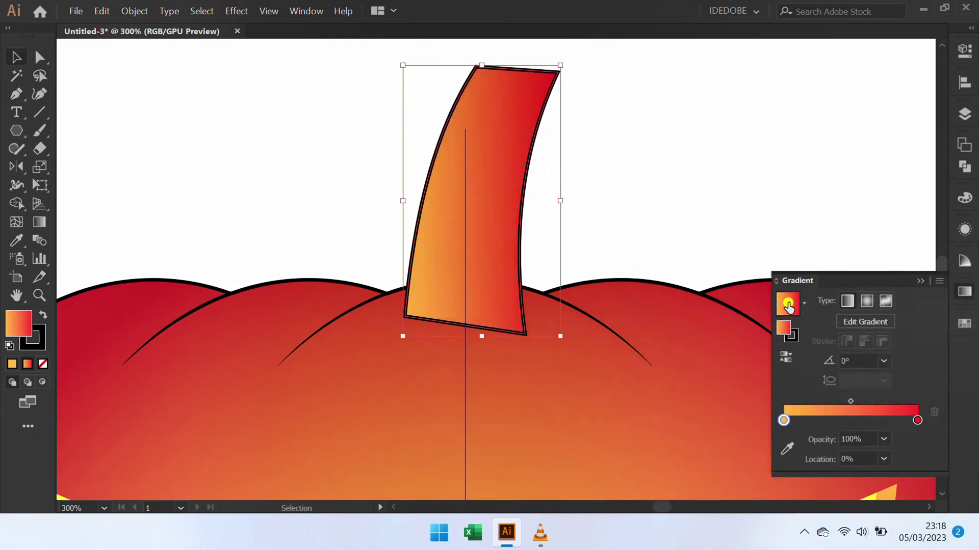
{"action": "double_click", "coordinate": [917, 420]}
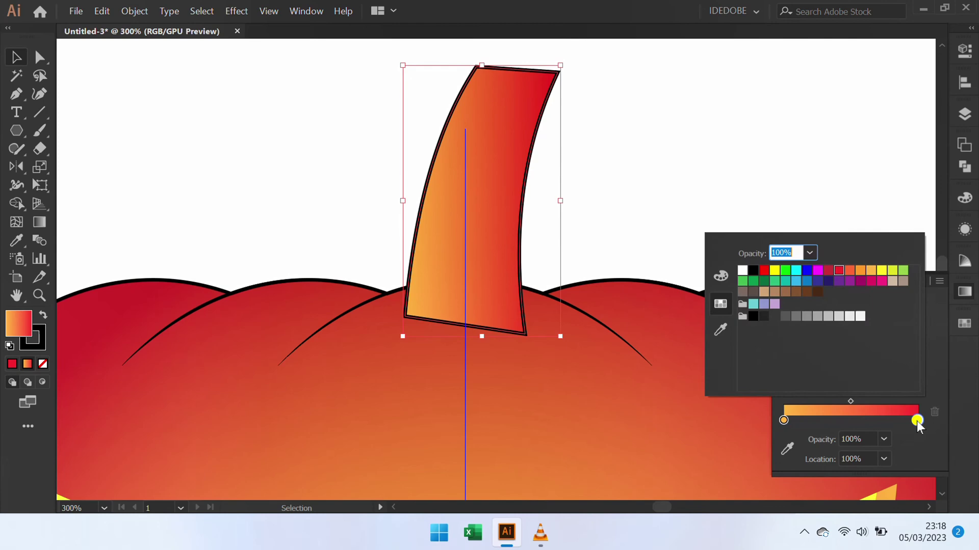
{"action": "left_click", "coordinate": [769, 305]}
{"action": "left_click", "coordinate": [783, 420]}
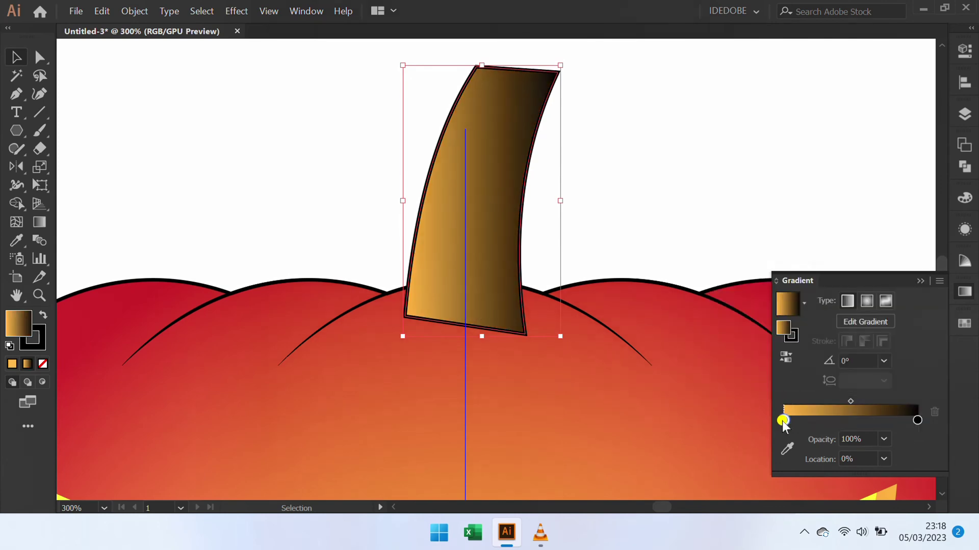
{"action": "double_click", "coordinate": [782, 421]}
{"action": "left_click", "coordinate": [764, 292]}
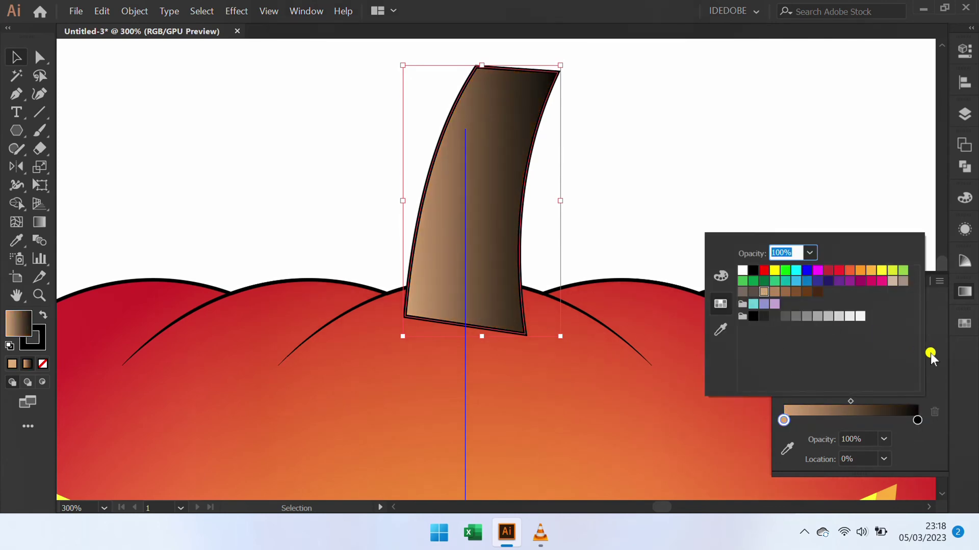
{"action": "left_click", "coordinate": [965, 368]}
{"action": "left_click", "coordinate": [919, 280]}
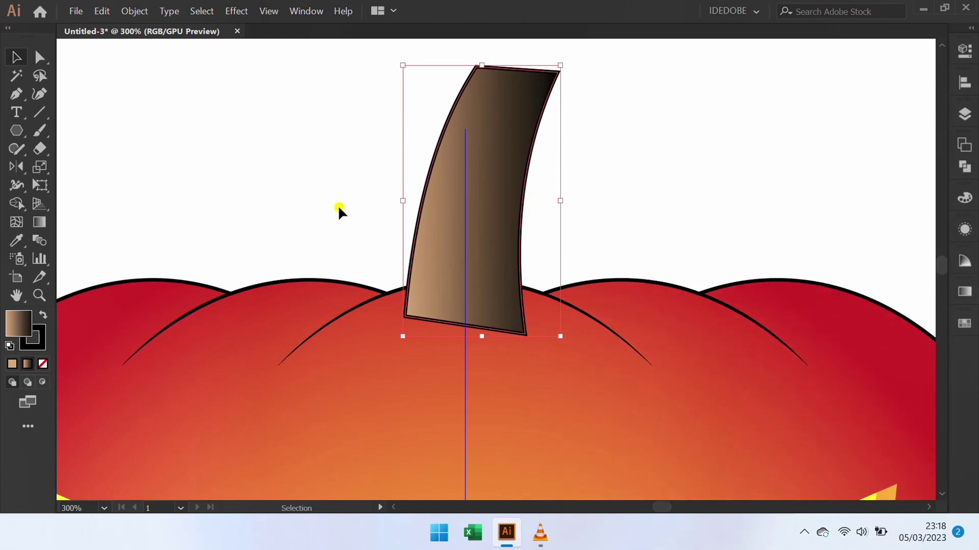
{"action": "left_click", "coordinate": [239, 196]}
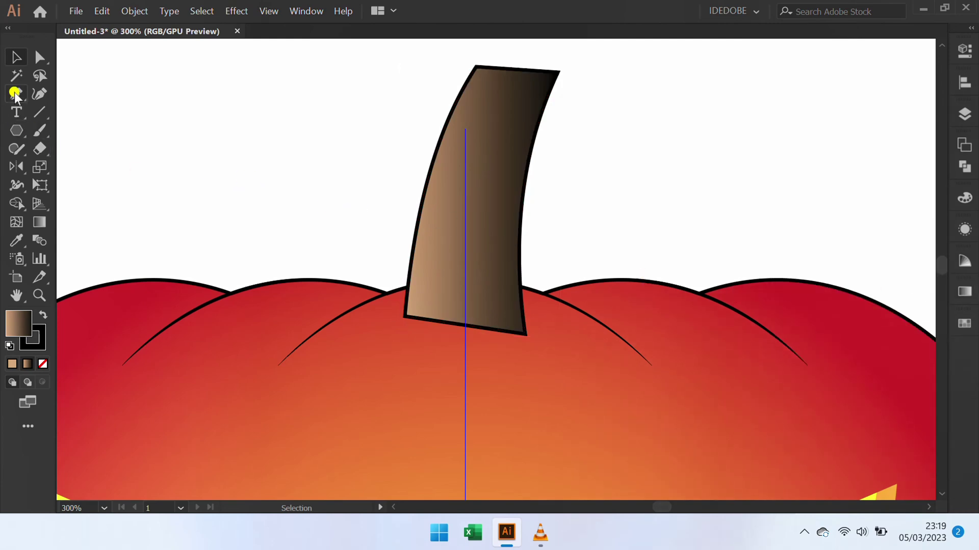
Draw an unfilled line down the stem's left part with the Pen tool and curve it to follow the left edge.
{"action": "left_click_drag", "start_coordinate": [15, 94], "coordinate": [69, 96]}
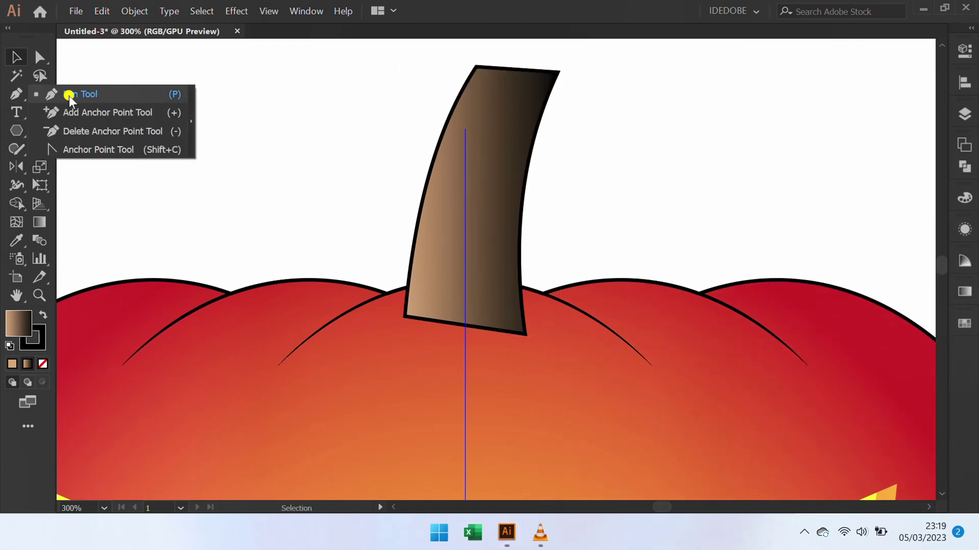
{"action": "left_click", "coordinate": [489, 83]}
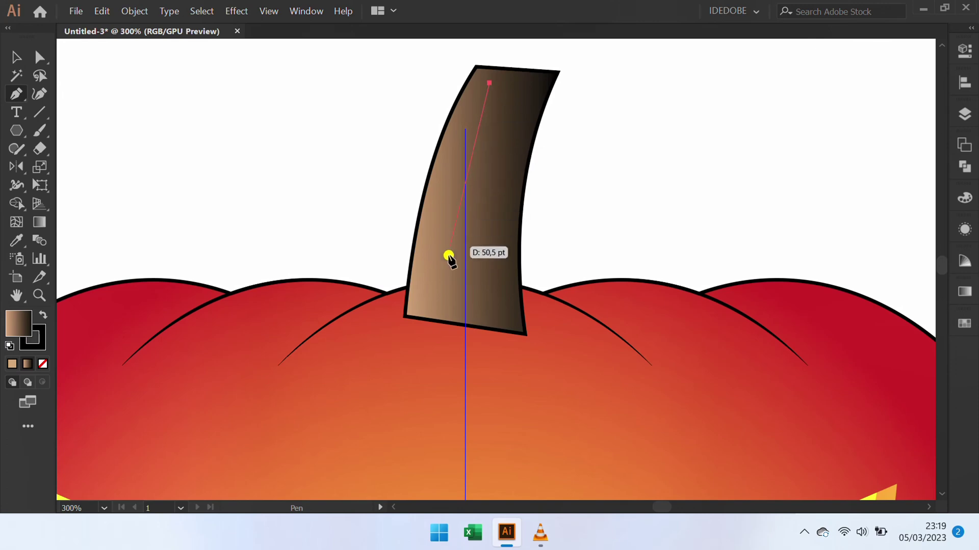
{"action": "left_click", "coordinate": [436, 301]}
{"action": "key", "text": "Escape"}
{"action": "key", "text": "alt"}
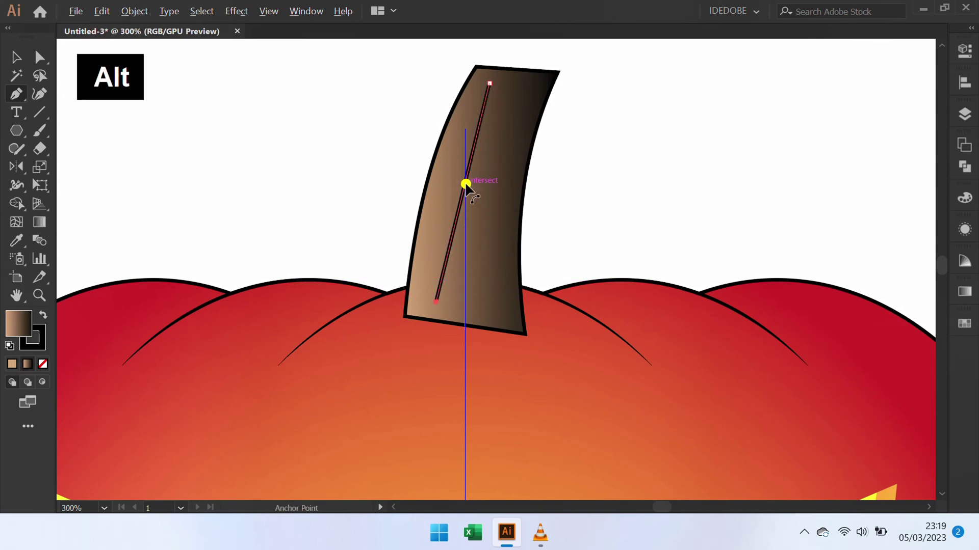
{"action": "left_click_drag", "start_coordinate": [465, 182], "coordinate": [458, 179]}
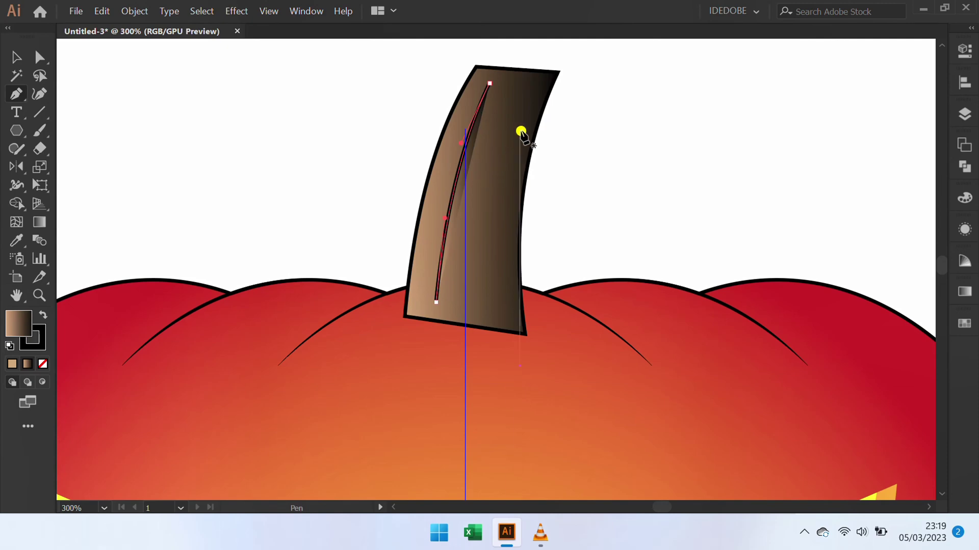
{"action": "key", "text": "slash"}
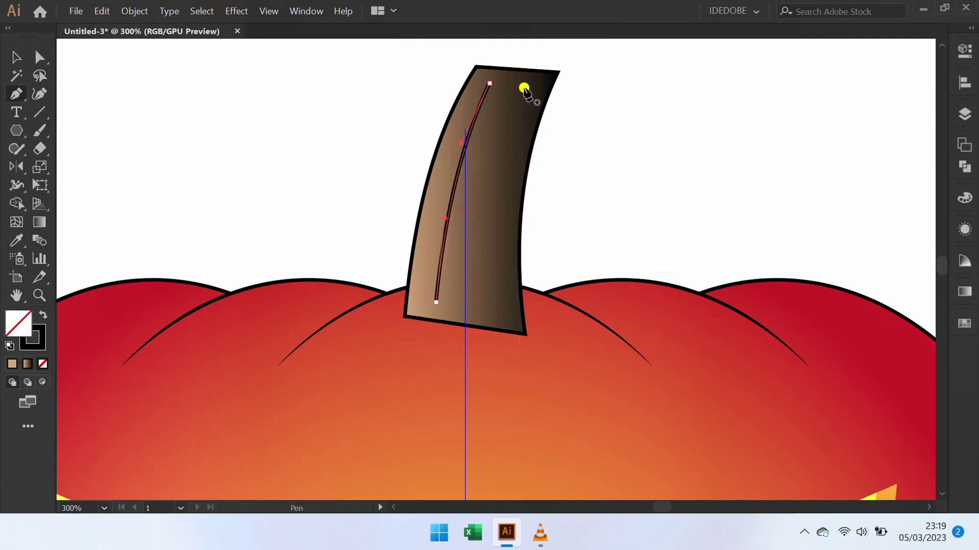
Add a second line down the stem's right part and bend it leftward to follow the right edge.
{"action": "left_click", "coordinate": [522, 88]}
{"action": "mouse_move", "coordinate": [486, 305]}
{"action": "left_mouse_down"}
{"action": "mouse_move", "coordinate": [511, 290]}
{"action": "mouse_move", "coordinate": [500, 228]}
{"action": "left_mouse_up"}
{"action": "key", "text": "Escape"}
{"action": "key", "text": "alt"}
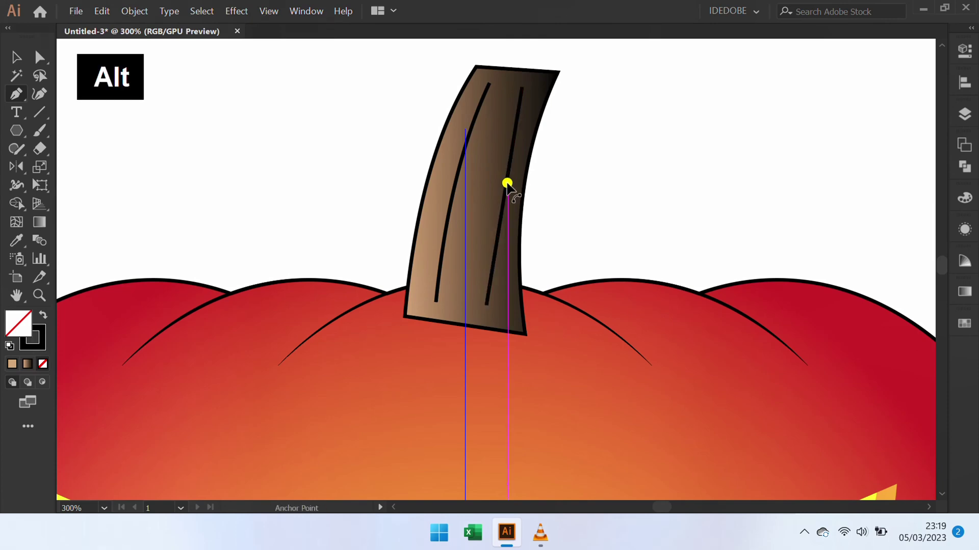
{"action": "left_click_drag", "start_coordinate": [507, 183], "coordinate": [494, 186]}
{"action": "key", "text": "v"}
{"action": "left_click", "coordinate": [601, 153]}
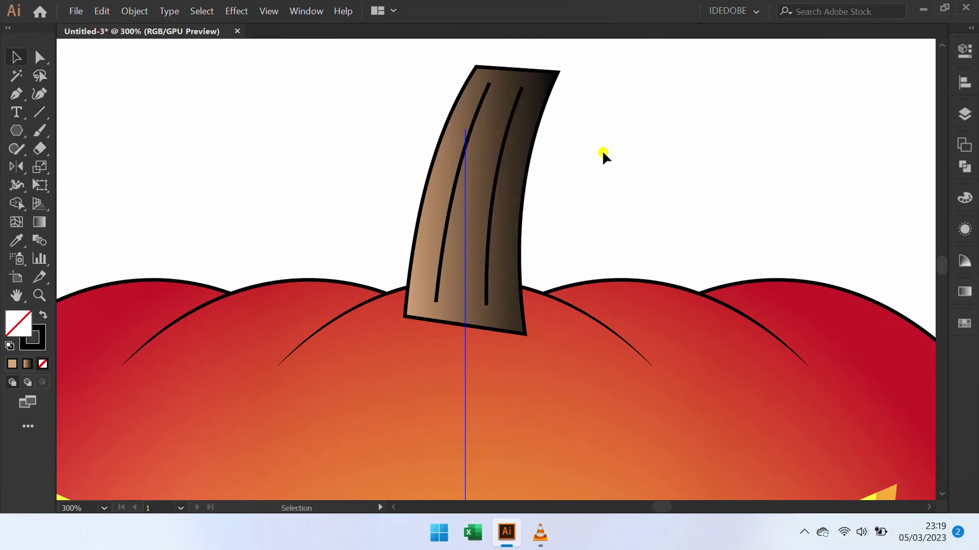
Give both stem detail lines the width profile that tapers at both ends.
{"action": "left_click", "coordinate": [507, 139]}
{"action": "left_click", "coordinate": [470, 141], "text": "shift"}
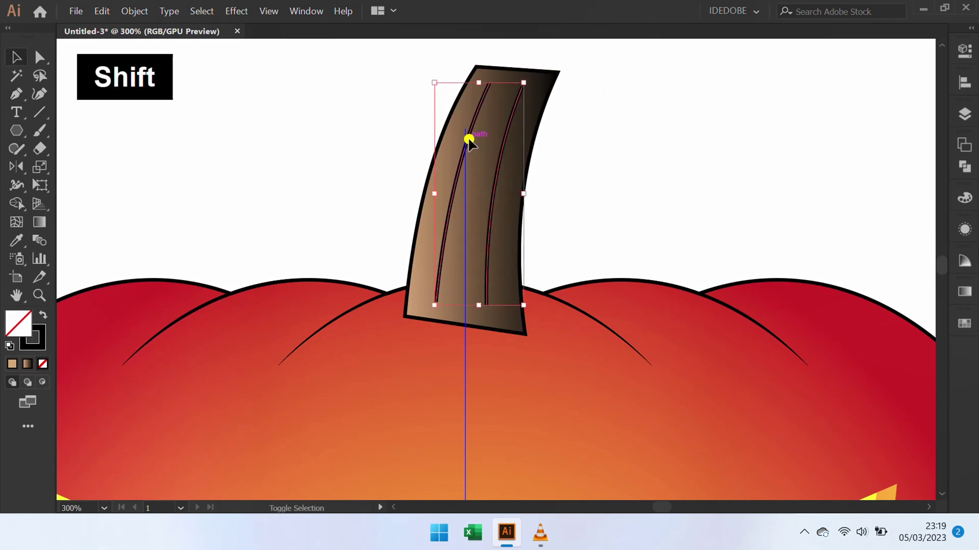
{"action": "left_click", "coordinate": [964, 51]}
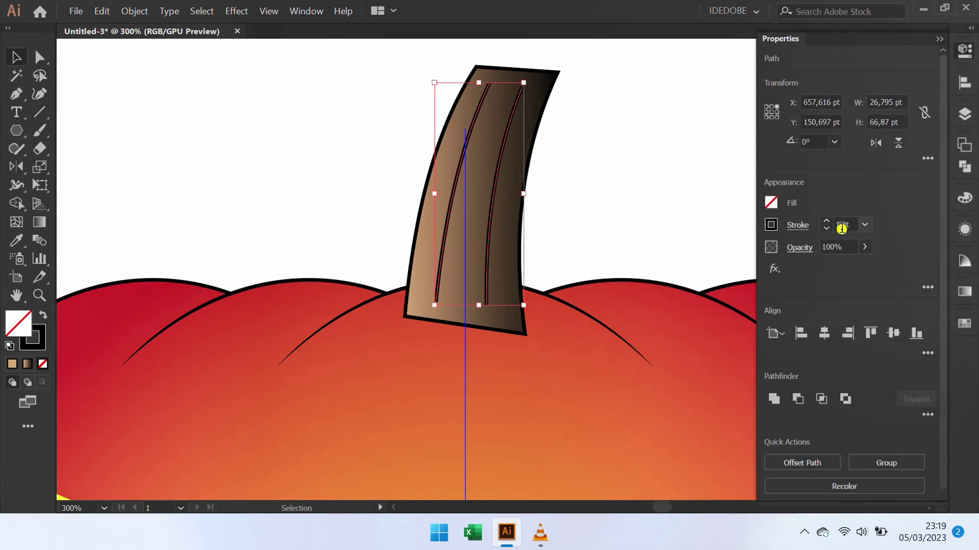
{"action": "left_click", "coordinate": [796, 226]}
{"action": "left_click", "coordinate": [760, 463]}
{"action": "left_click", "coordinate": [702, 313]}
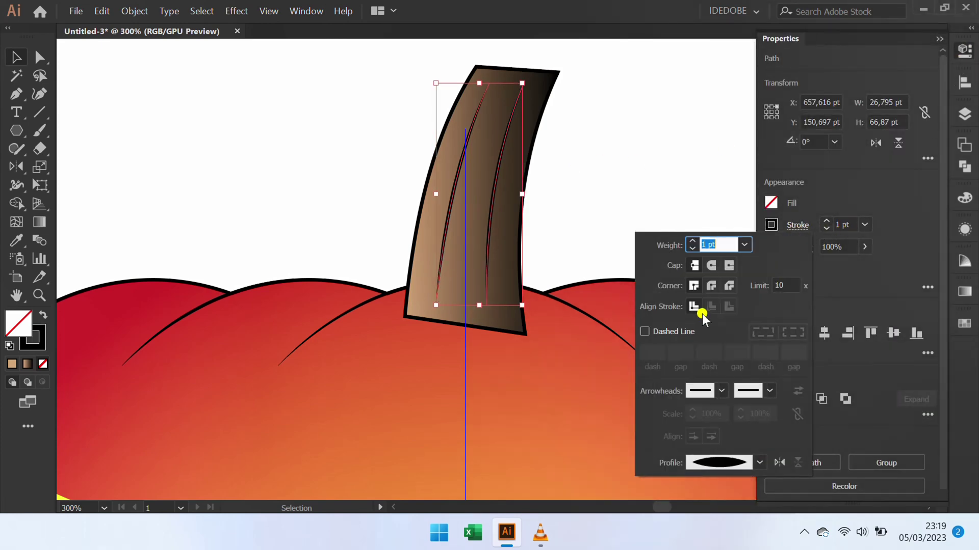
Group the stem shape with its two detail lines.
{"action": "left_click", "coordinate": [620, 168]}
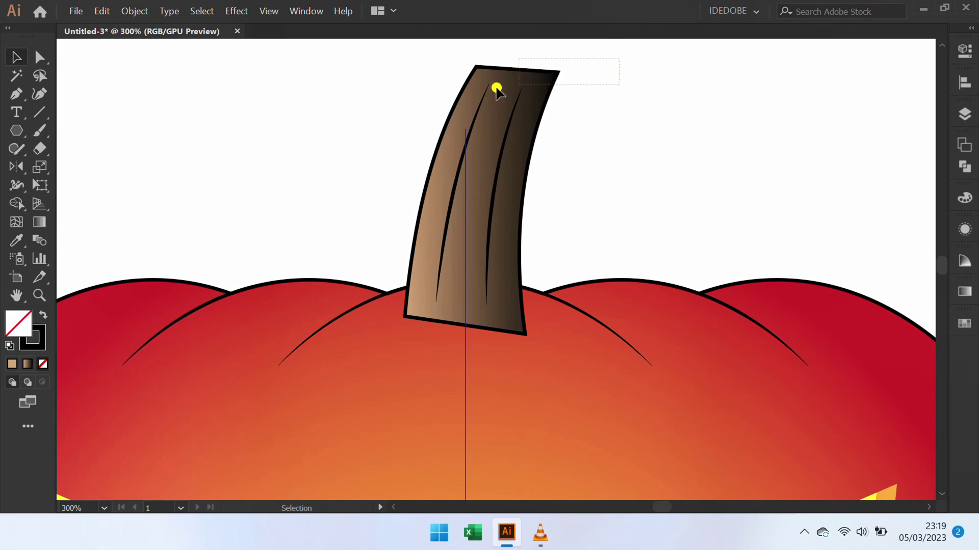
{"action": "left_click_drag", "start_coordinate": [496, 88], "coordinate": [441, 97]}
{"action": "right_click", "coordinate": [372, 147]}
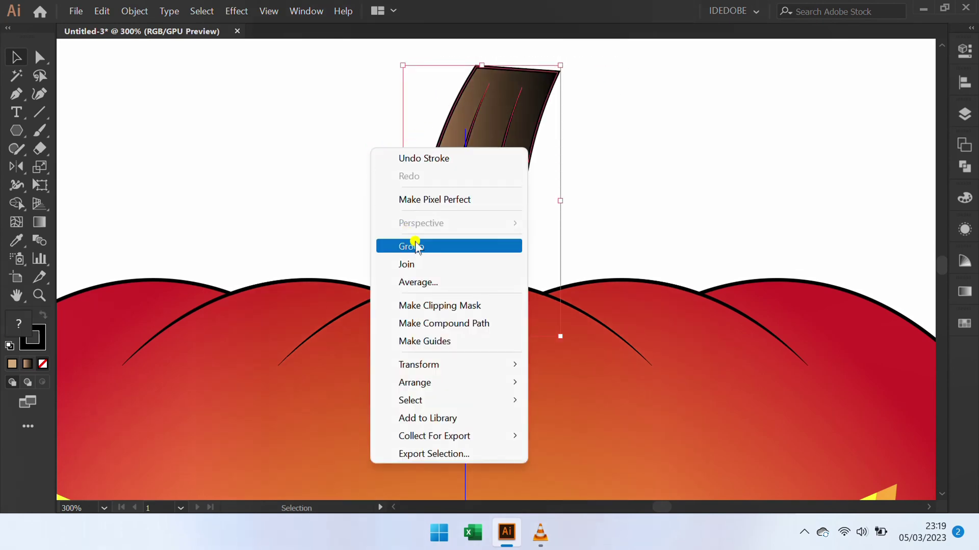
{"action": "left_click", "coordinate": [415, 245]}
Send the stem group to the back and nudge it down so its base sits behind the pumpkin's top edge.
{"action": "right_click", "coordinate": [349, 158]}
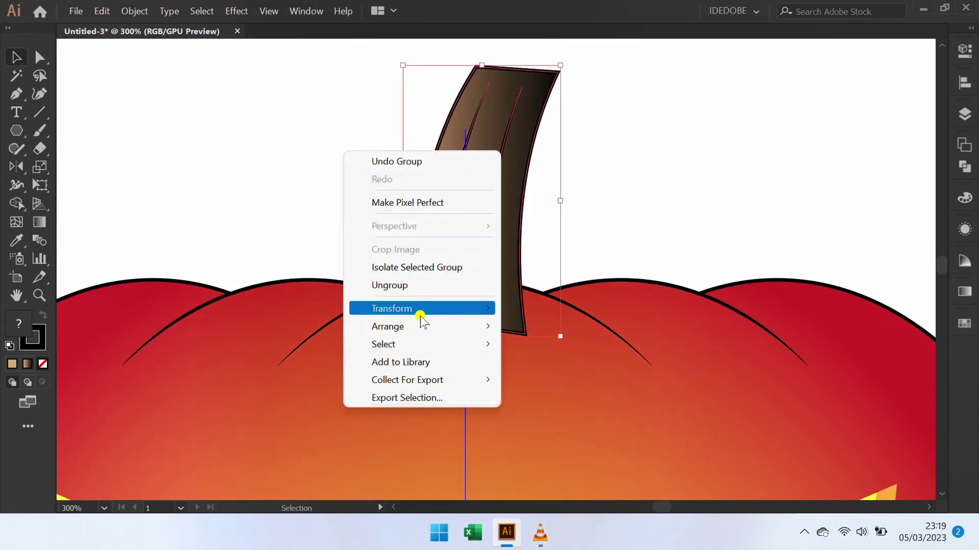
{"action": "mouse_move", "coordinate": [459, 326]}
{"action": "left_click", "coordinate": [584, 380]}
{"action": "scroll", "coordinate": [463, 202], "scroll_direction": "down", "scroll_amount": 1}
{"action": "key", "text": "Down"}
{"action": "key", "text": "Down"}
{"action": "key", "text": "Down"}
{"action": "key", "text": "Down"}
{"action": "key", "text": "Down"}
{"action": "key", "text": "Down"}
{"action": "key", "text": "Down"}
{"action": "key", "text": "Down"}
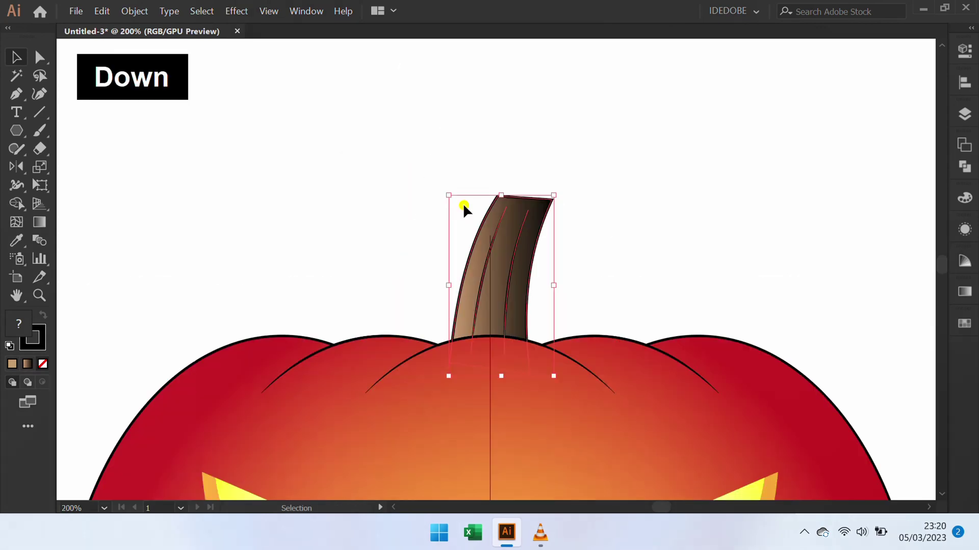
{"action": "scroll", "coordinate": [479, 217], "scroll_direction": "down", "scroll_amount": 3}
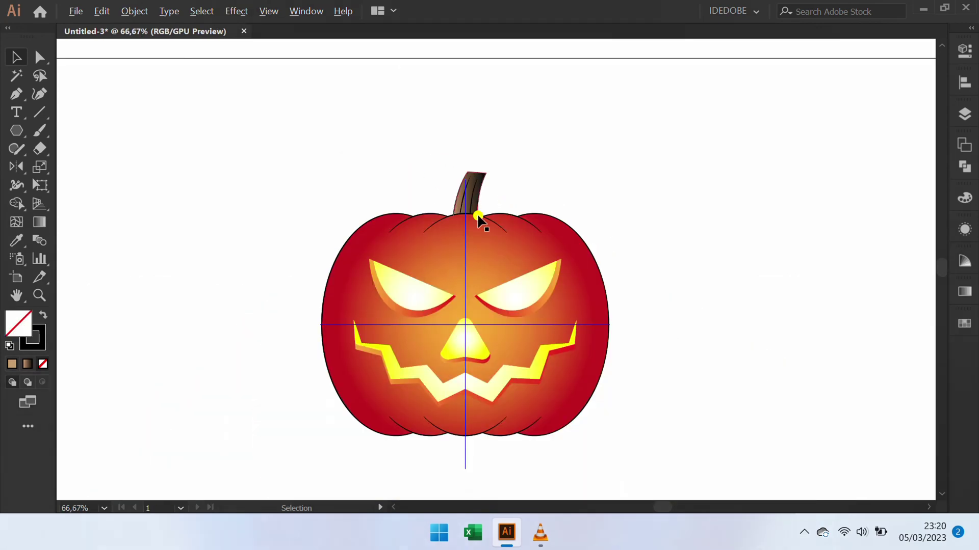
Unlock all objects and group the pumpkin body, face and stem together.
{"action": "left_click", "coordinate": [134, 10]}
{"action": "left_click", "coordinate": [216, 127]}
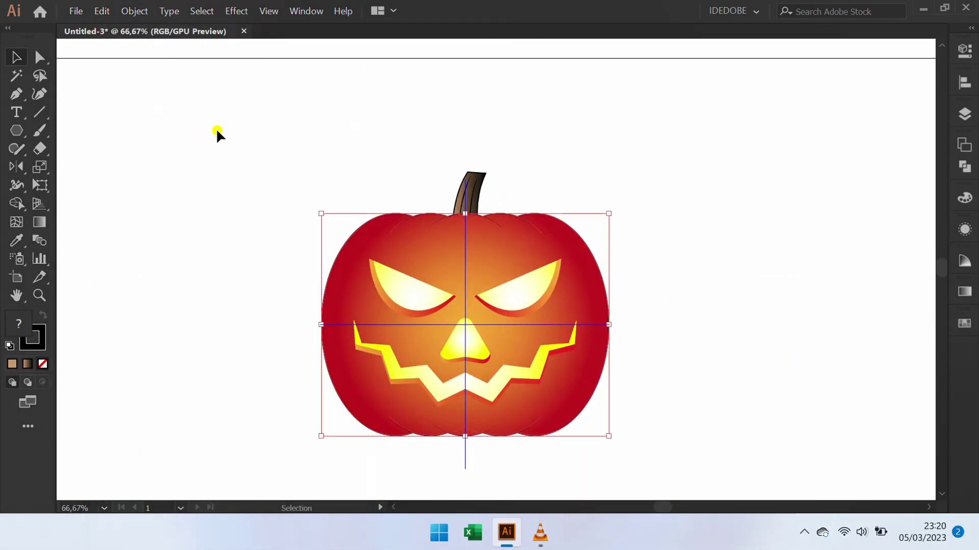
{"action": "left_click", "coordinate": [231, 264]}
{"action": "left_click_drag", "start_coordinate": [662, 209], "coordinate": [270, 435]}
{"action": "right_click", "coordinate": [343, 189]}
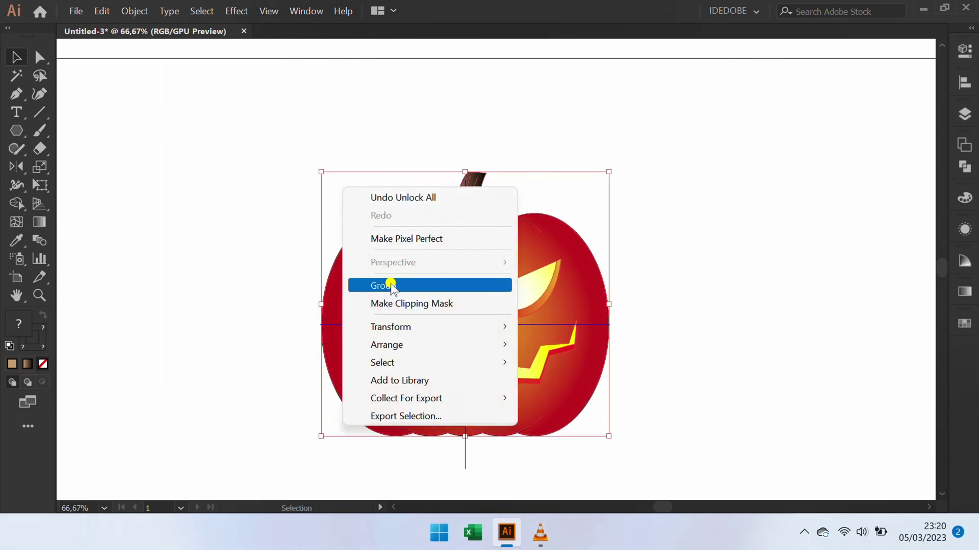
{"action": "left_click", "coordinate": [411, 286]}
{"action": "left_click", "coordinate": [306, 302]}
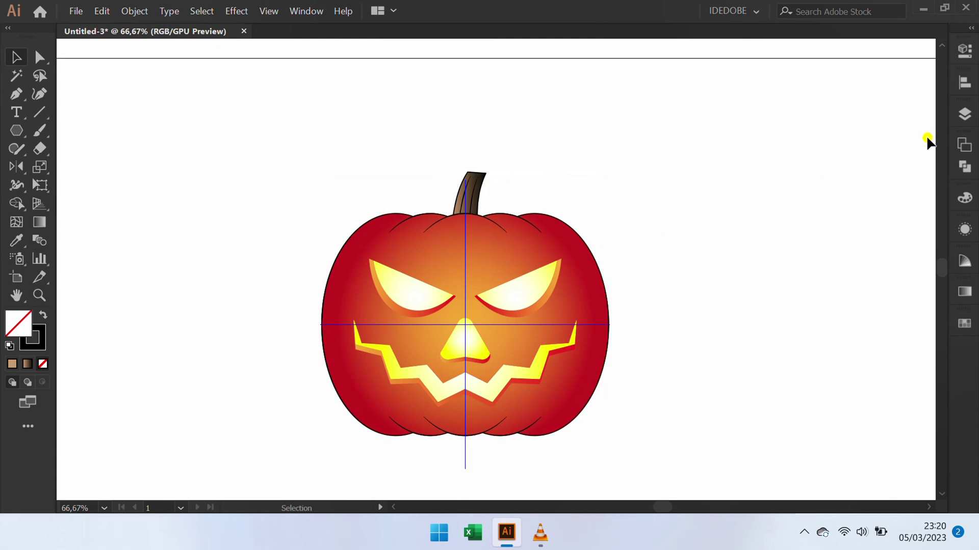
Make the gradient background on Layer 1 visible and hide the guides.
{"action": "left_click", "coordinate": [957, 119]}
{"action": "left_click", "coordinate": [740, 152]}
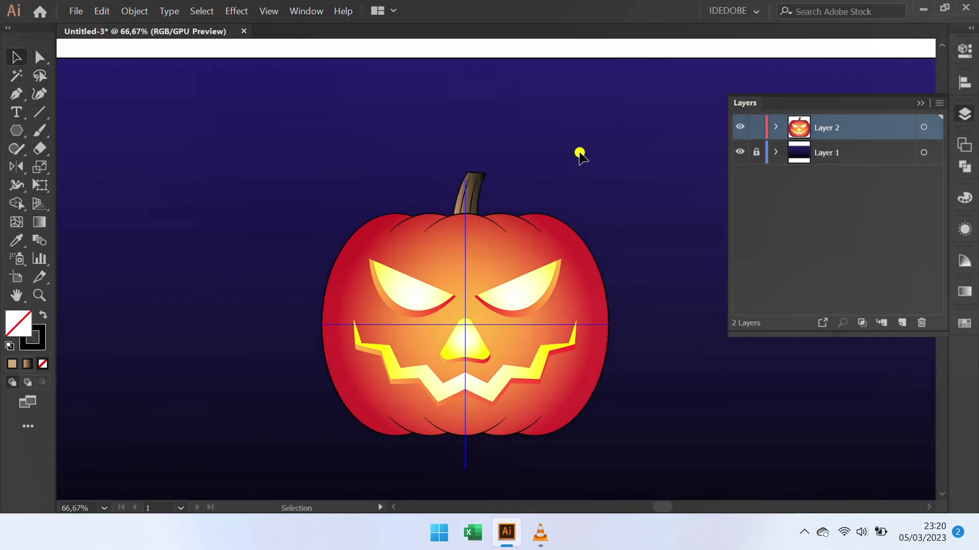
{"action": "left_click", "coordinate": [581, 153]}
{"action": "scroll", "coordinate": [566, 150], "scroll_direction": "down", "scroll_amount": 1}
{"action": "right_click", "coordinate": [280, 157]}
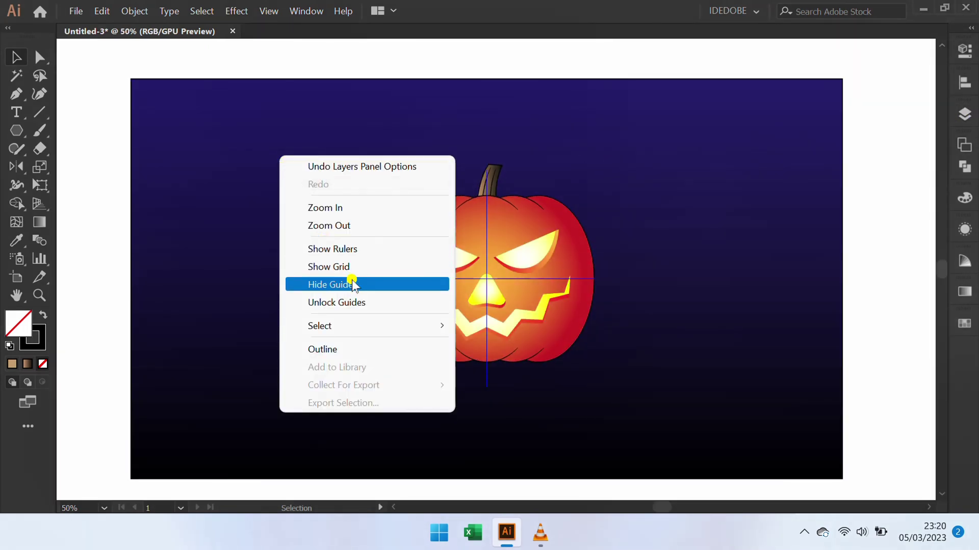
{"action": "left_click", "coordinate": [377, 286]}
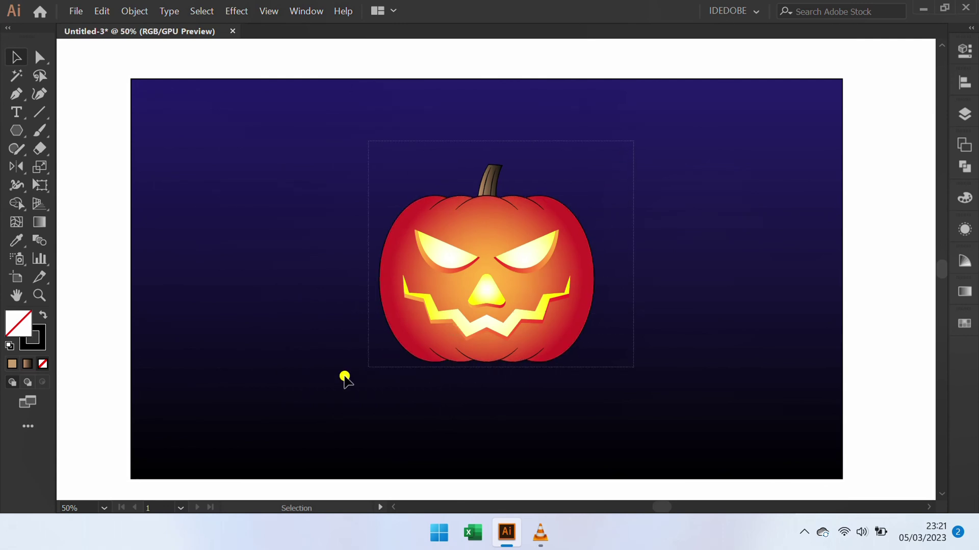
Enlarge the pumpkin group proportionally about its centre to about 125% and view the finished artwork in full-screen mode.
{"action": "left_click", "coordinate": [535, 355]}
{"action": "left_click_drag", "start_coordinate": [593, 360], "coordinate": [622, 387]}
{"action": "key", "text": "f"}
{"action": "key", "text": "f"}
{"action": "scroll", "coordinate": [479, 292], "scroll_direction": "up", "scroll_amount": 2}
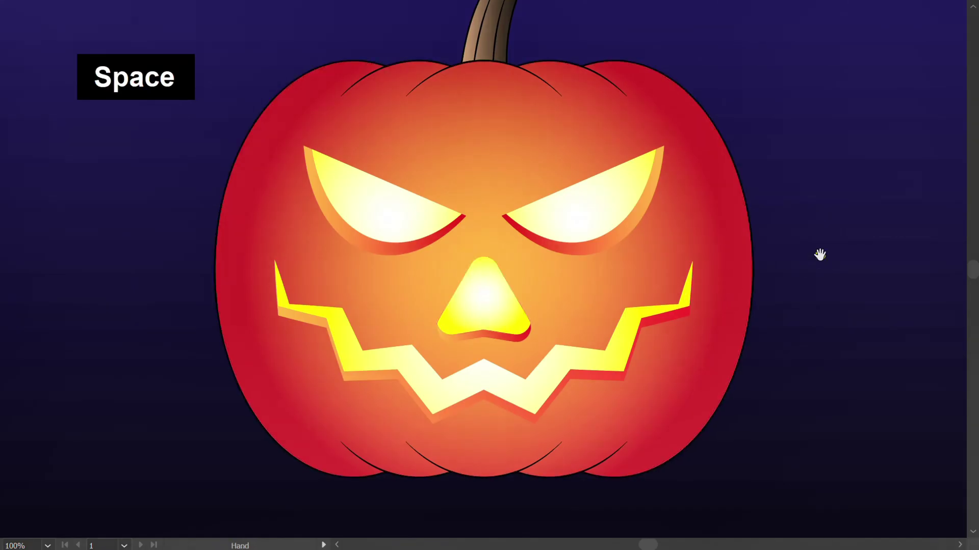
{"action": "left_click_drag", "start_coordinate": [819, 255], "coordinate": [831, 282]}
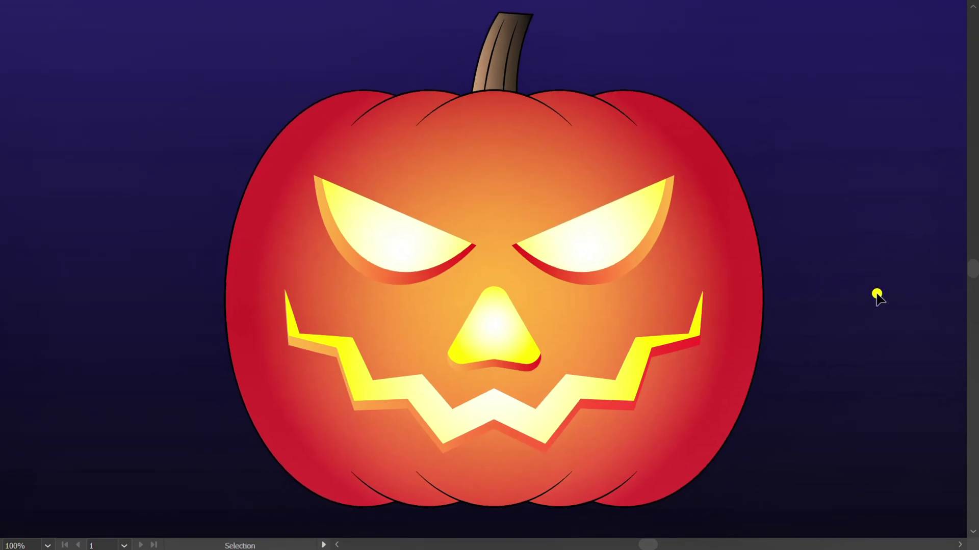